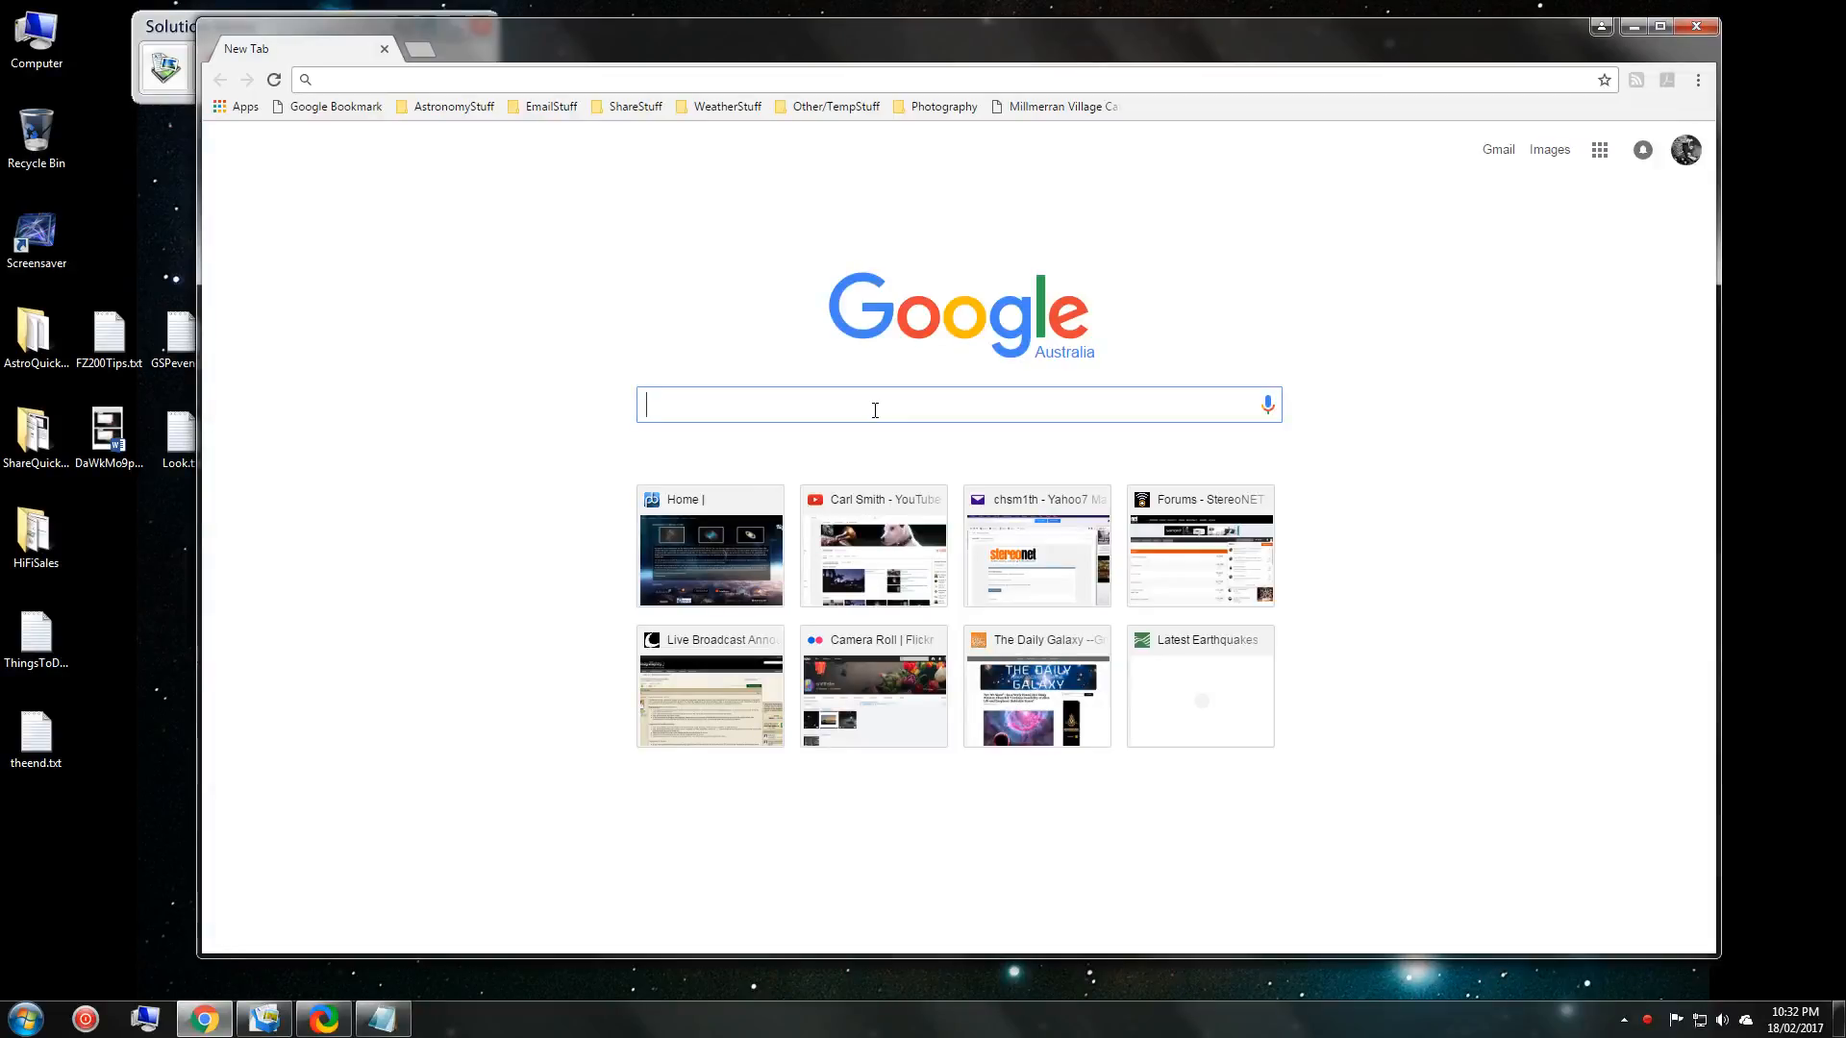
Search Google for 'youtube live streaming guide' using the address-bar suggestion.
{"action": "type", "text": "youtube"}
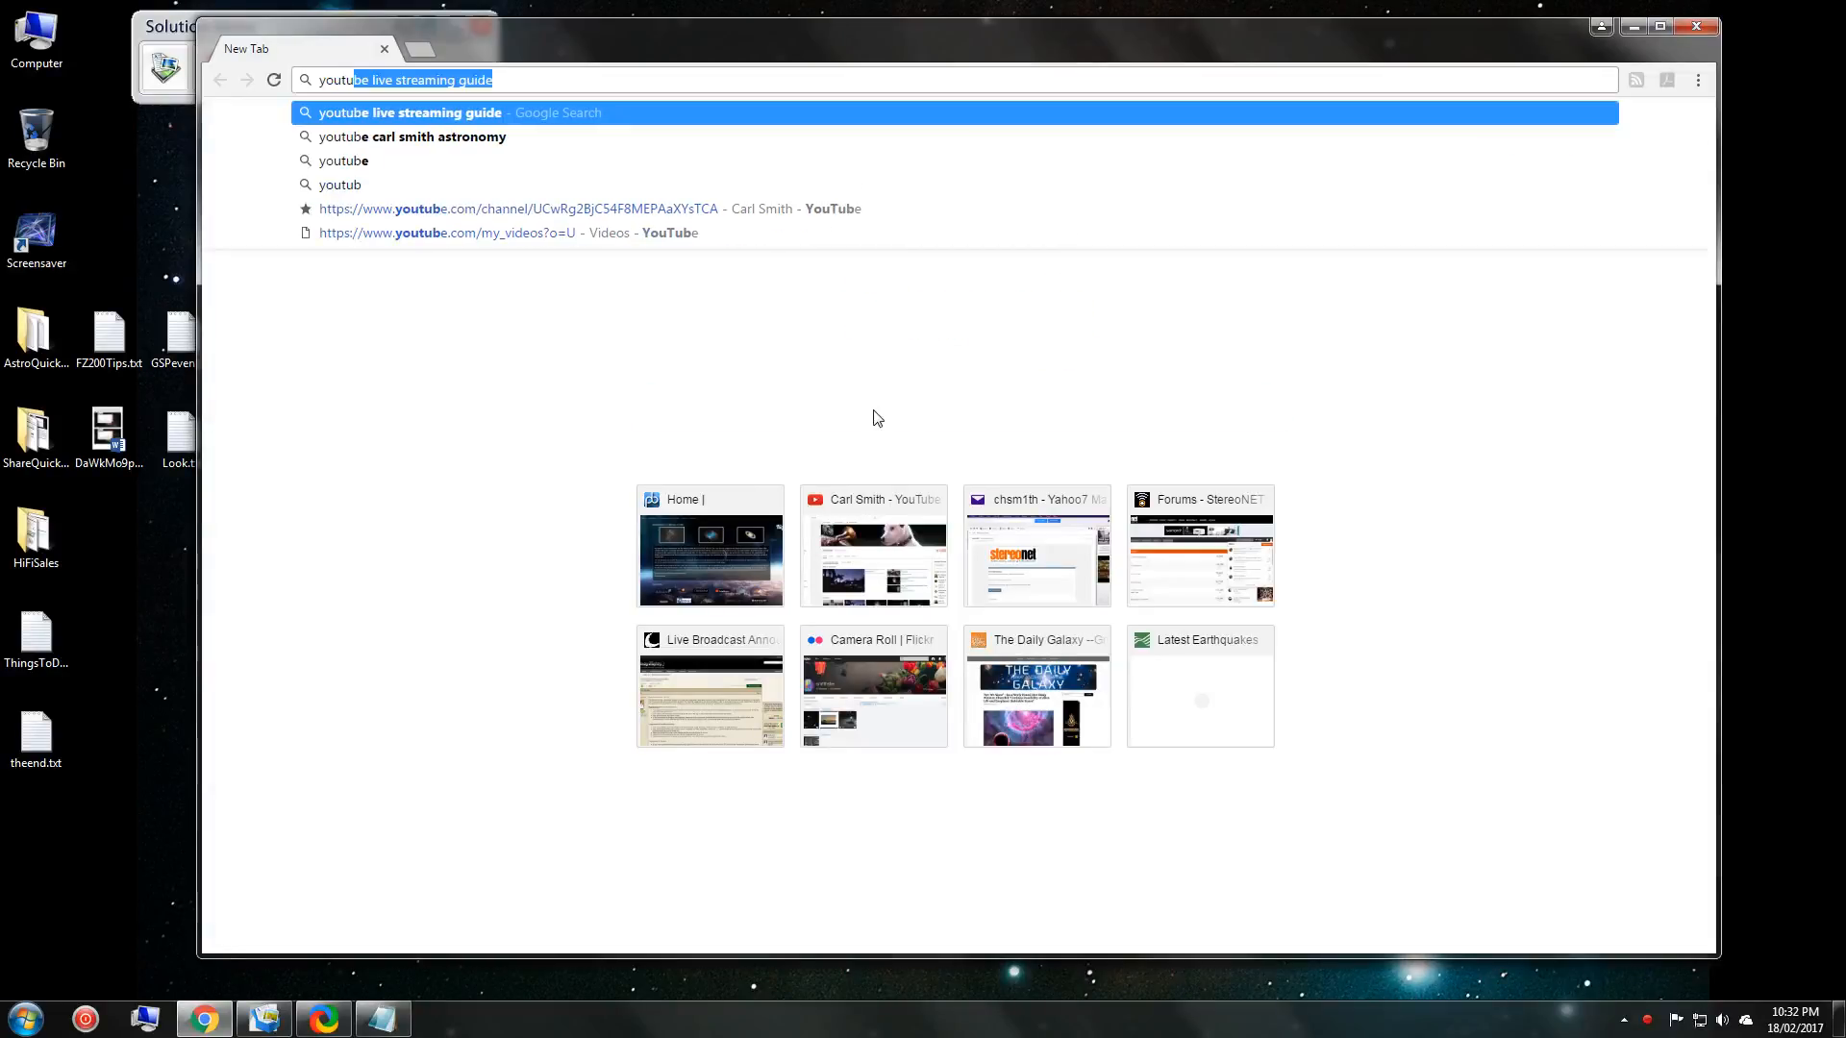
{"action": "type", "text": " live"}
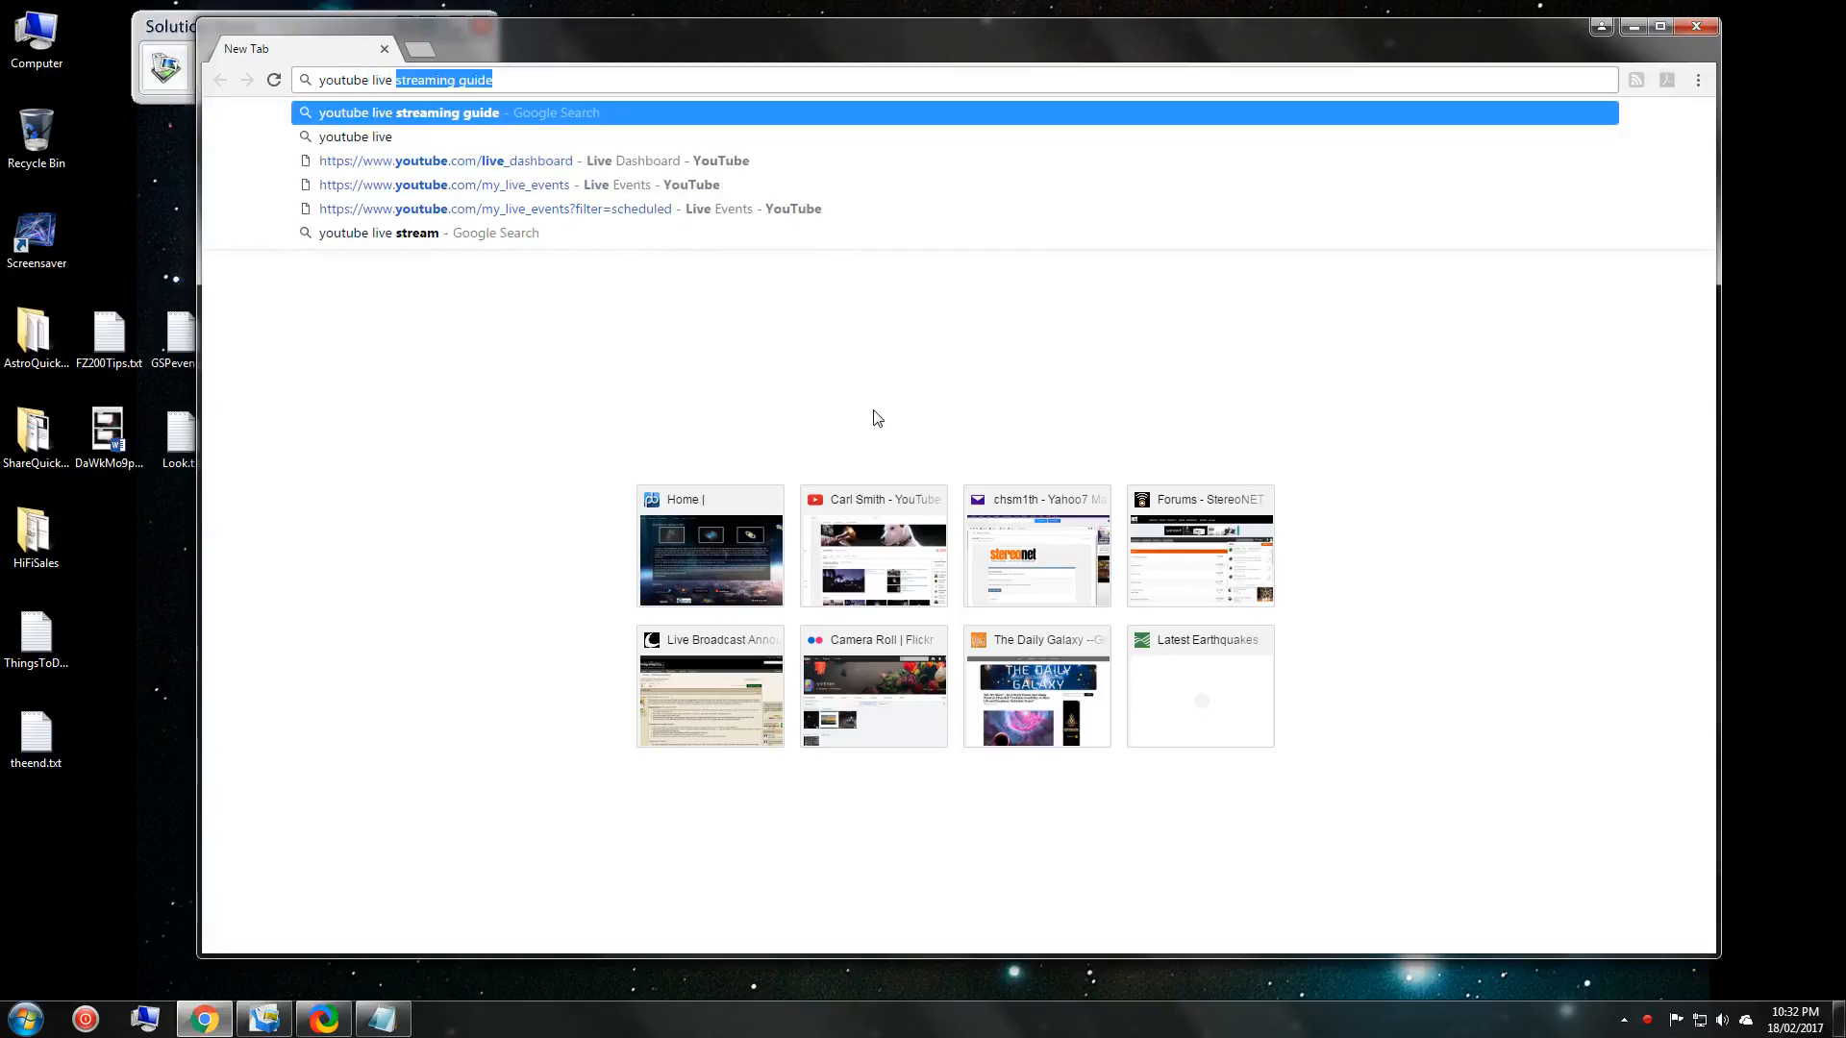
{"action": "left_click", "coordinate": [482, 113]}
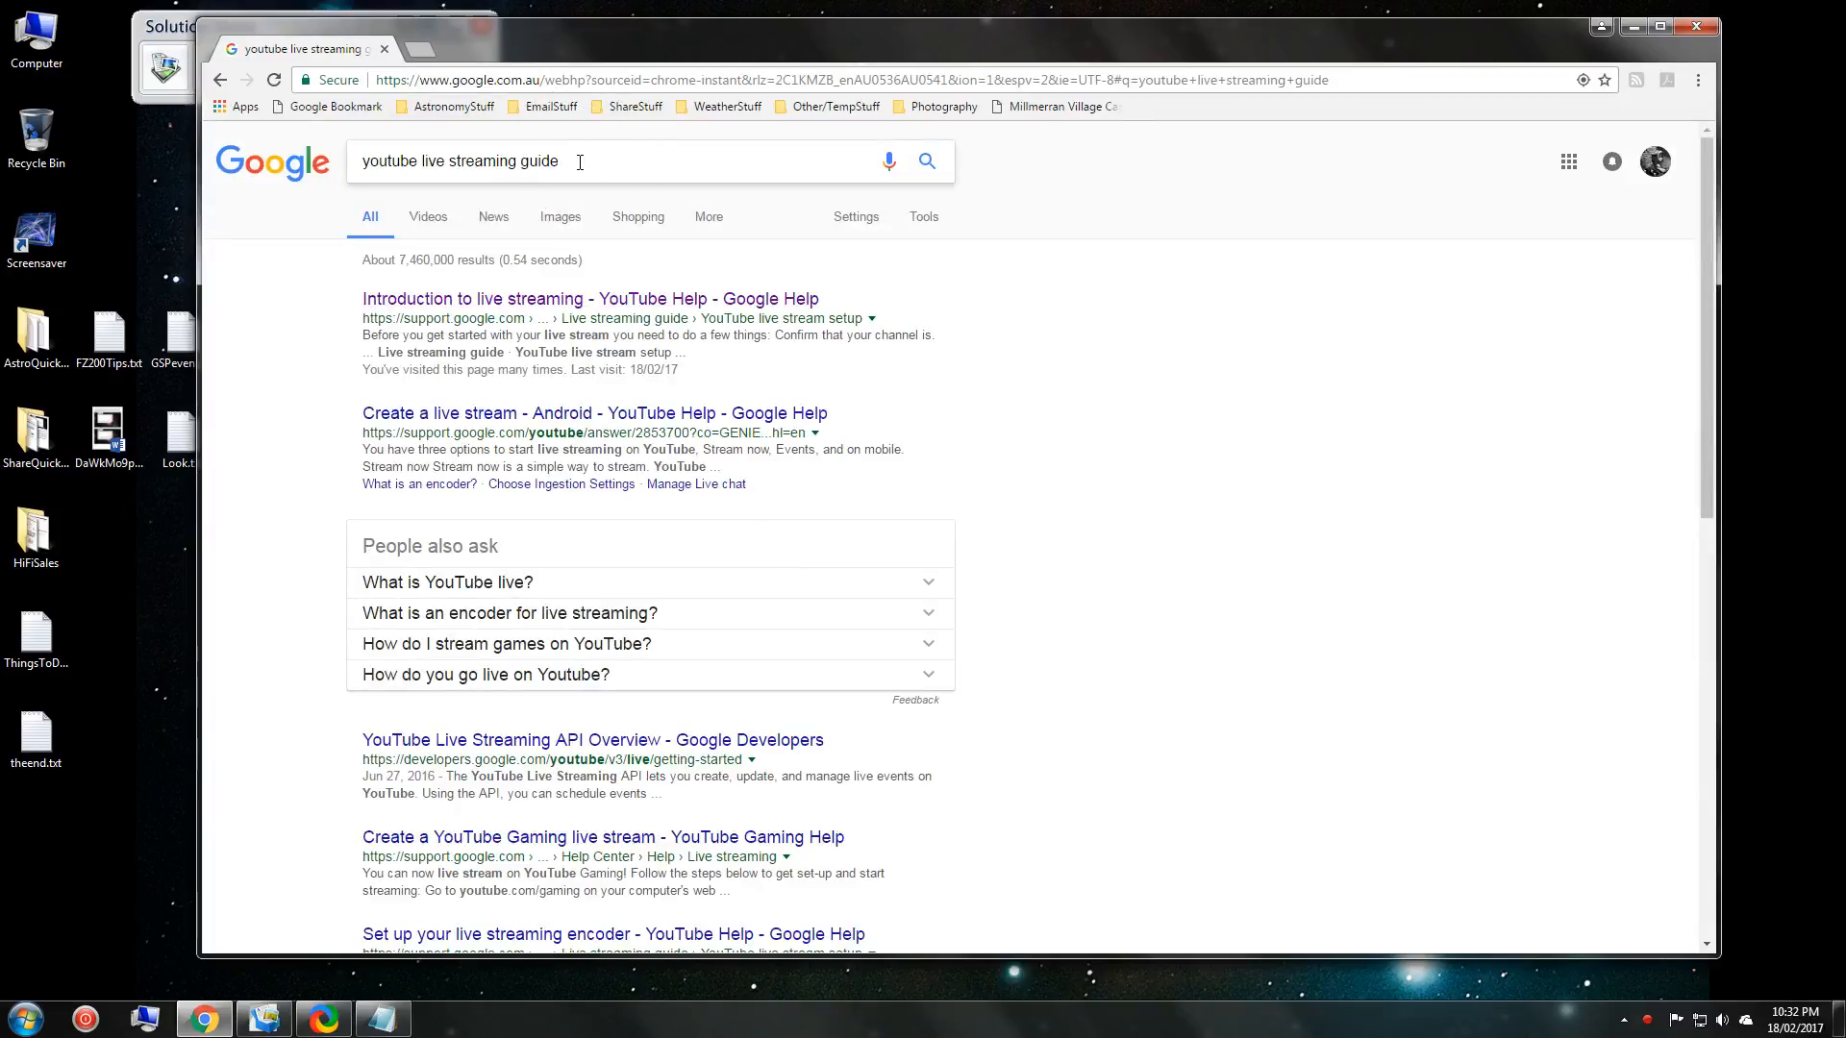
Open the 'Introduction to live streaming' YouTube Help article from the results.
{"action": "left_click", "coordinate": [486, 303]}
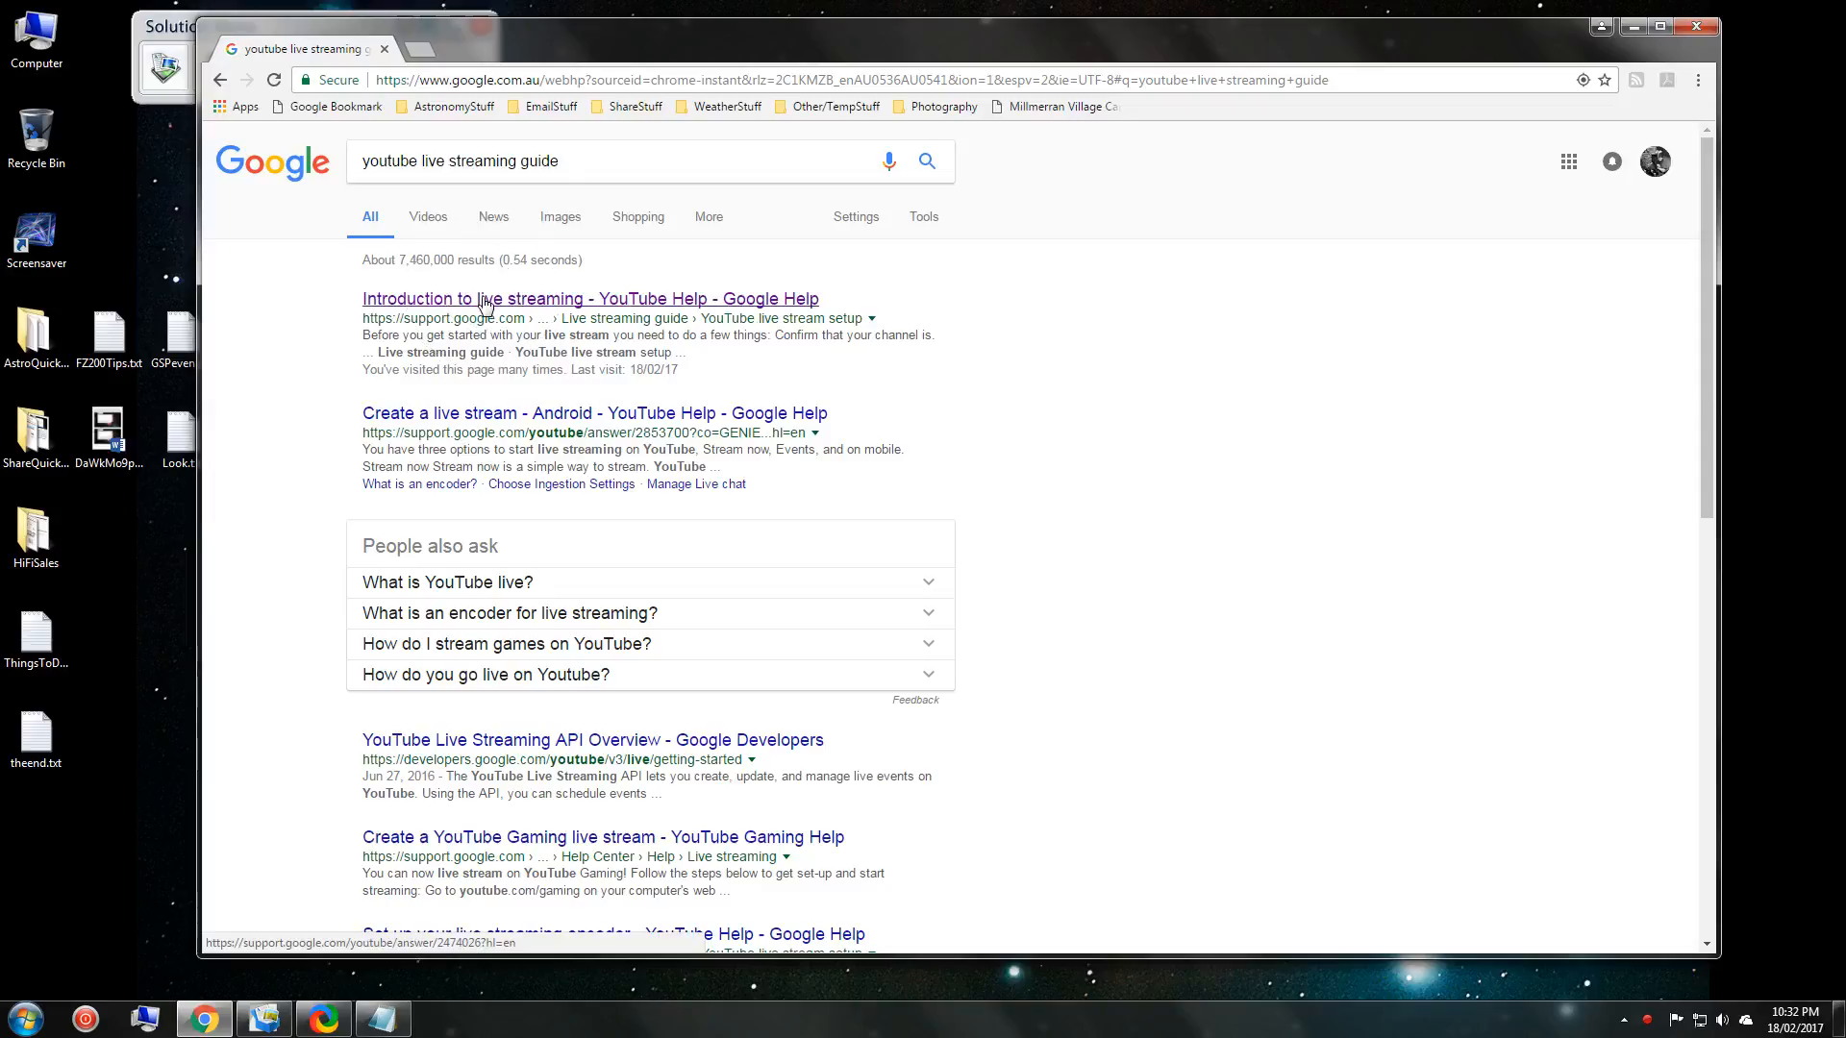
{"action": "key", "text": "ctrl"}
{"action": "key", "text": "ctrl"}
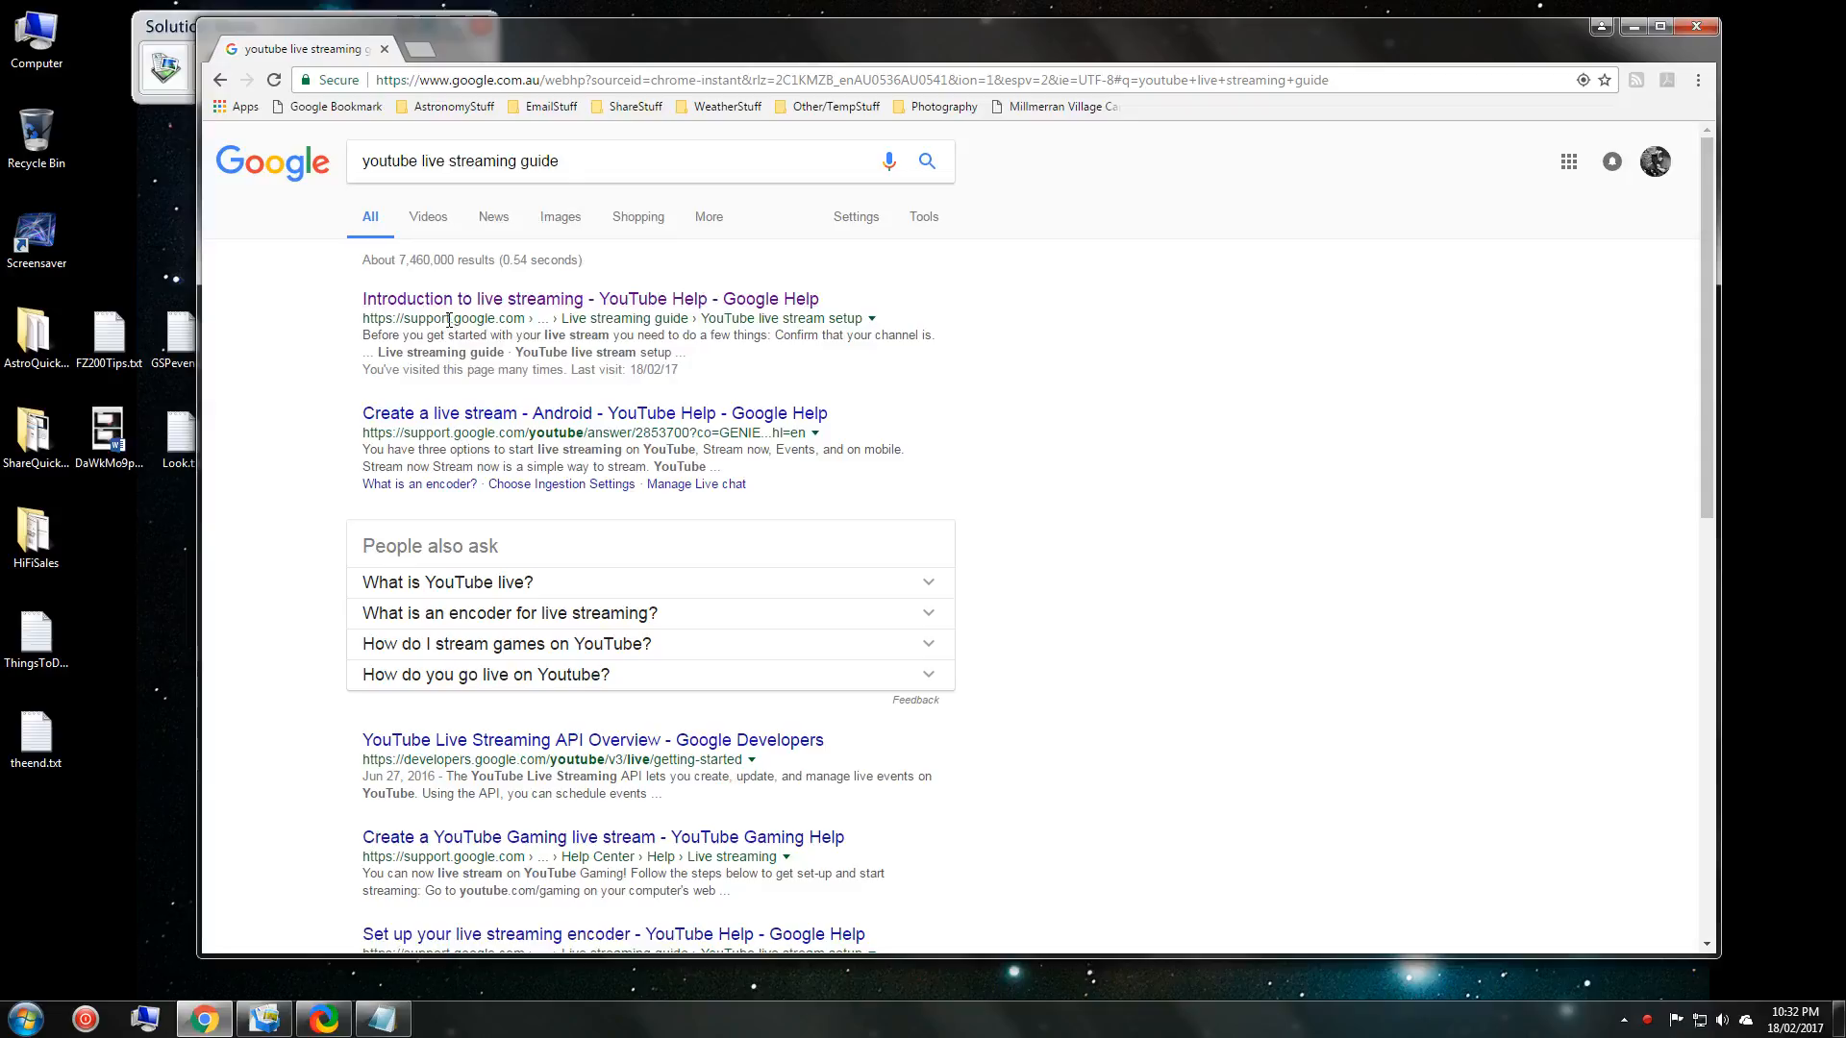
{"action": "key", "text": "ctrl"}
{"action": "key", "text": "ctrl"}
{"action": "key", "text": "ctrl"}
{"action": "left_click", "coordinate": [775, 300]}
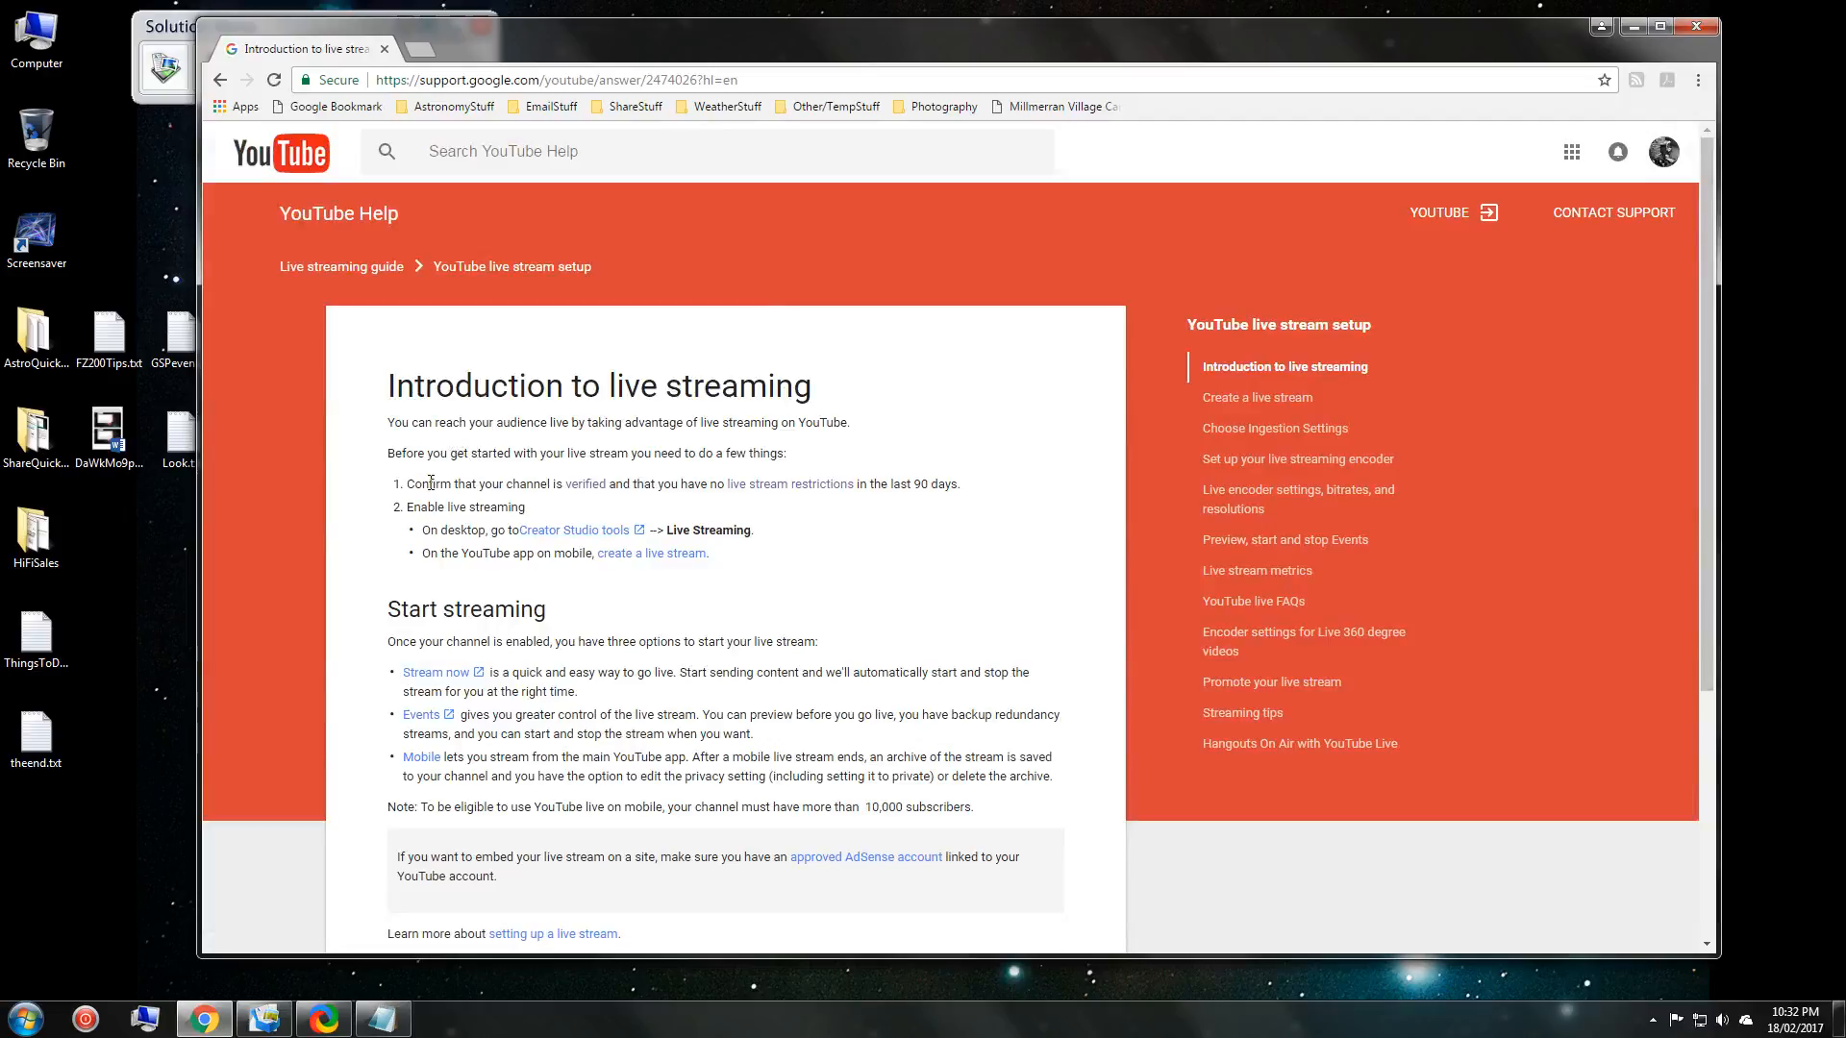
Read the channel verification requirements page, then return to the article.
{"action": "left_click", "coordinate": [586, 490]}
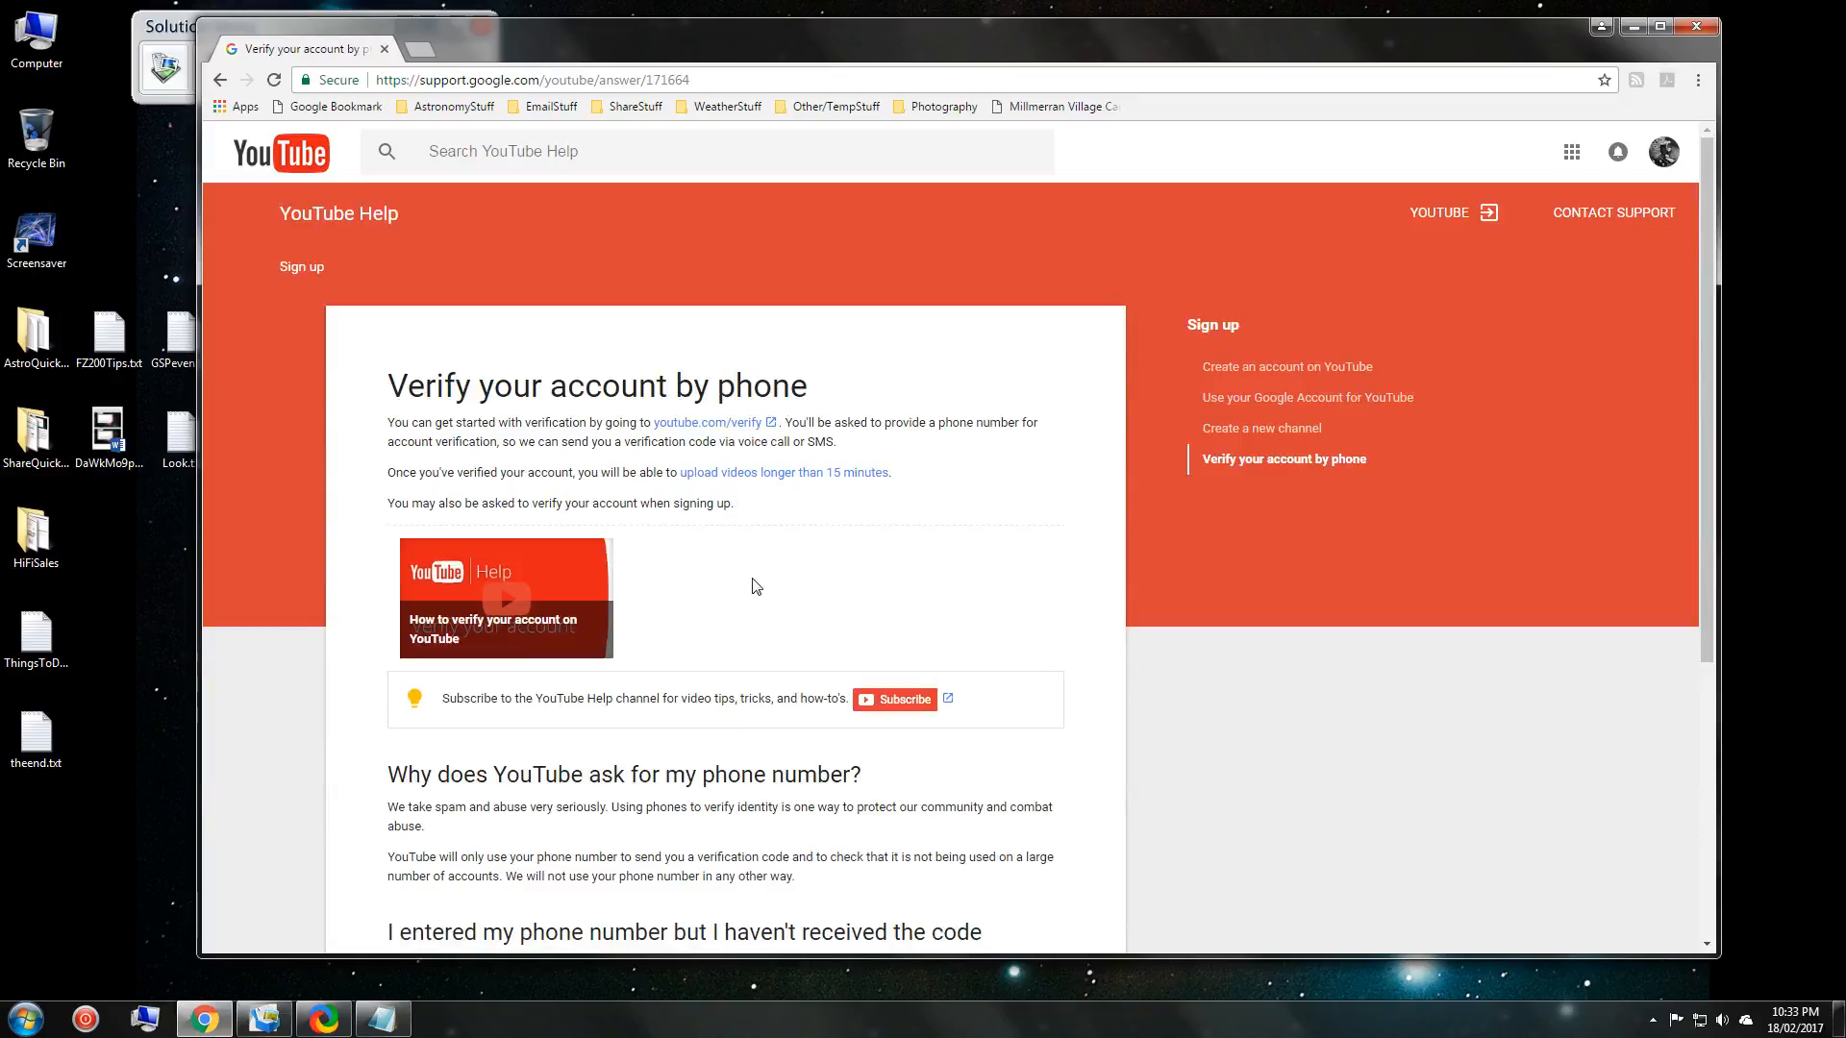
{"action": "left_click", "coordinate": [219, 80]}
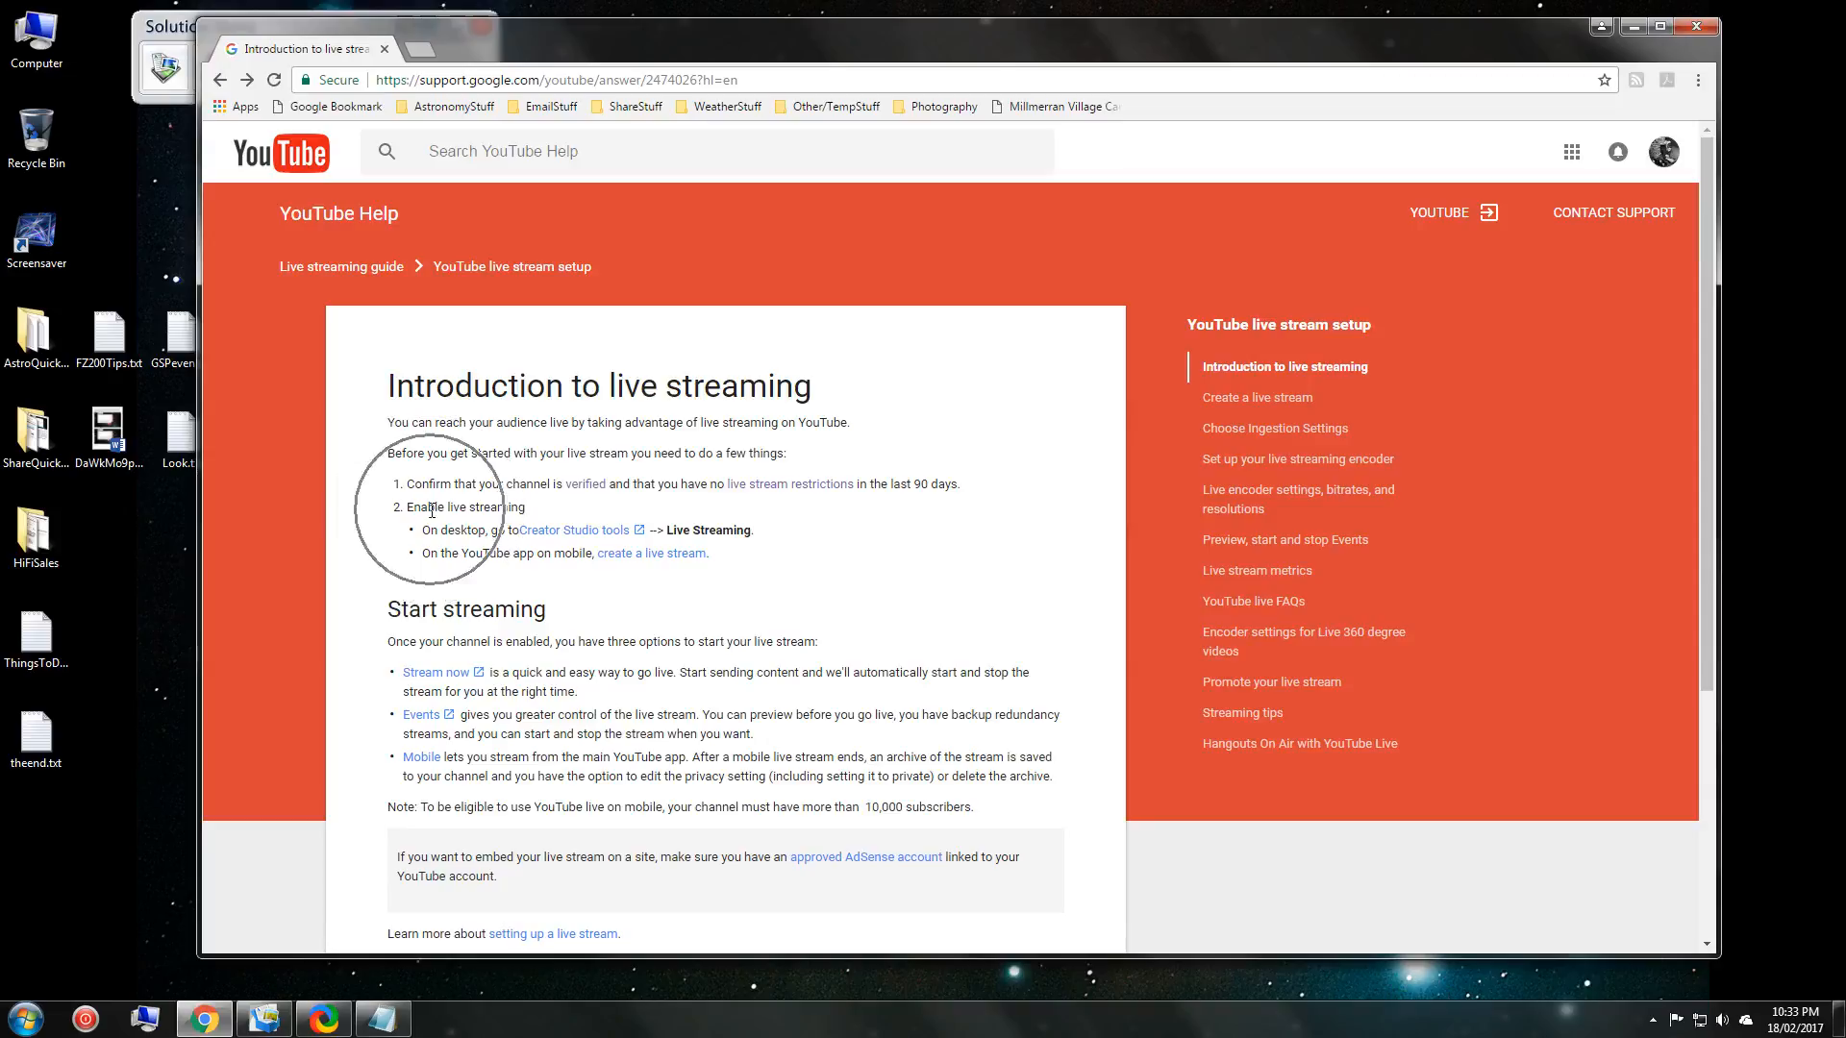
{"action": "left_click", "coordinate": [576, 531]}
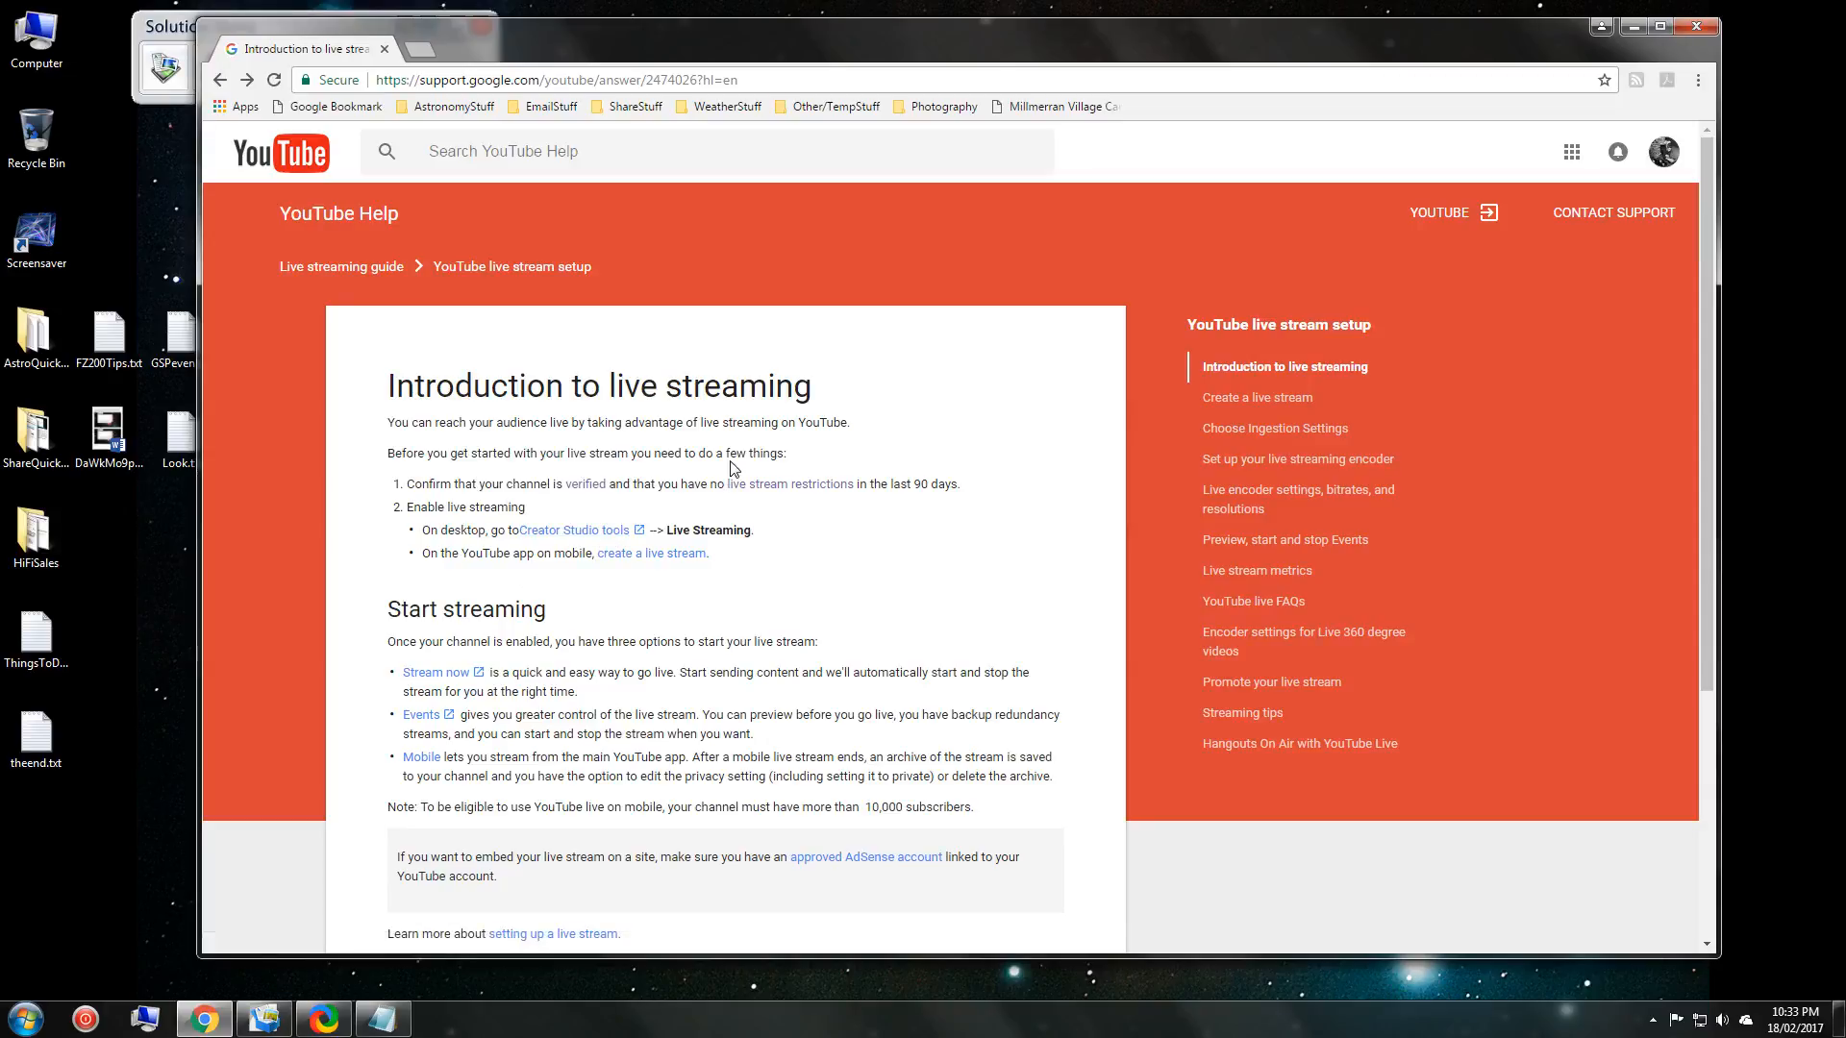
Go from the Photography bookmarks to your channel's Video Manager and Live Streaming dashboard.
{"action": "left_click", "coordinate": [942, 107]}
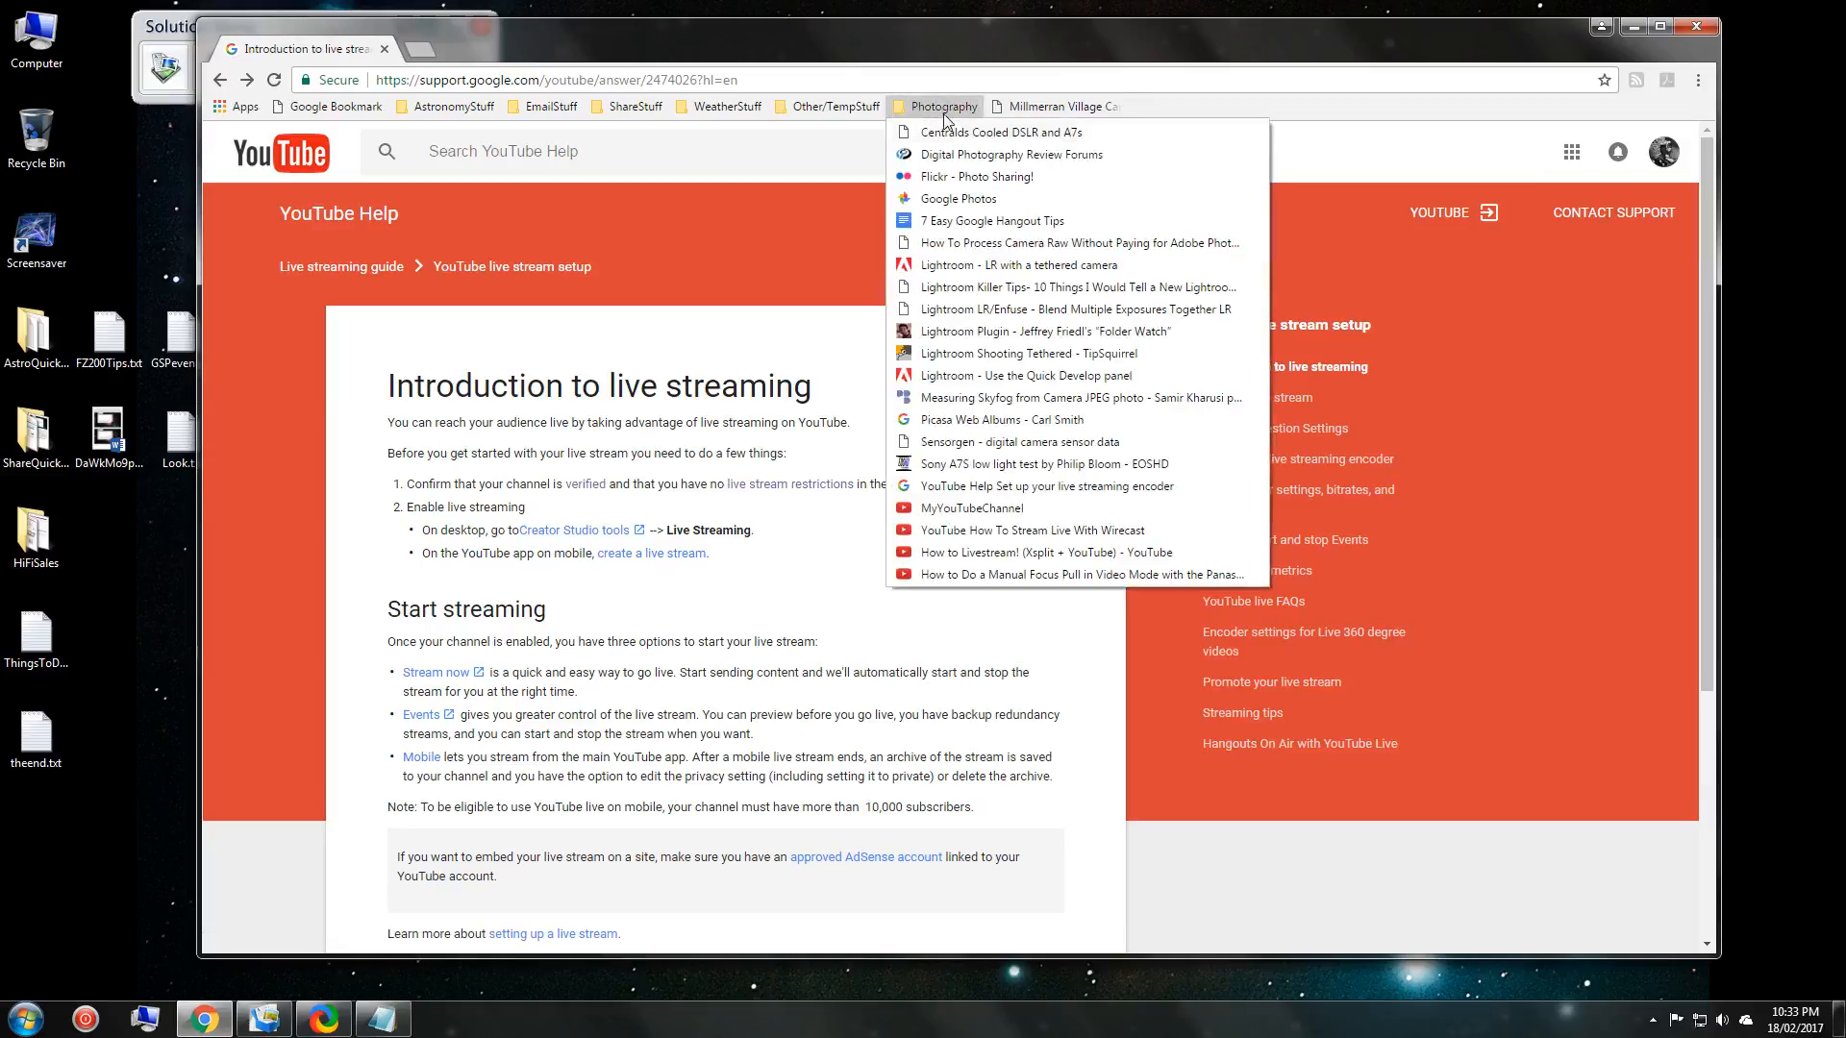
{"action": "left_click", "coordinate": [1000, 508]}
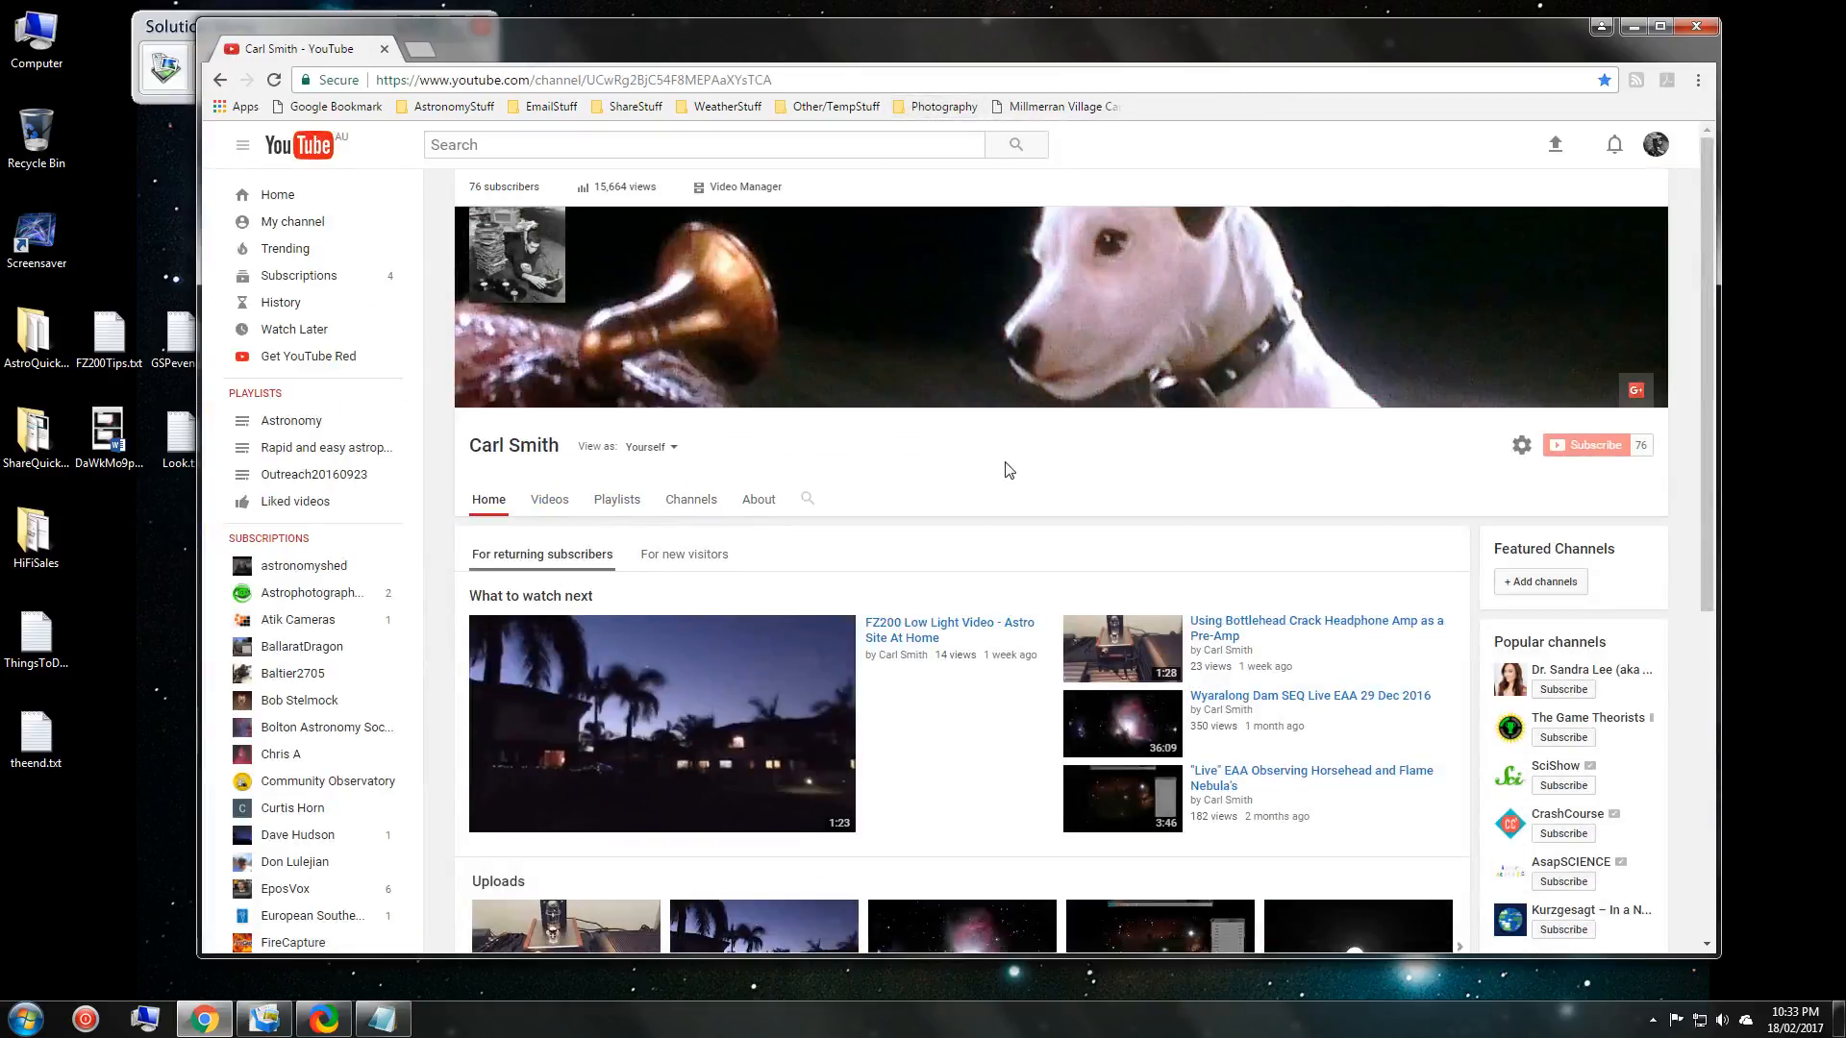
{"action": "left_click", "coordinate": [748, 188]}
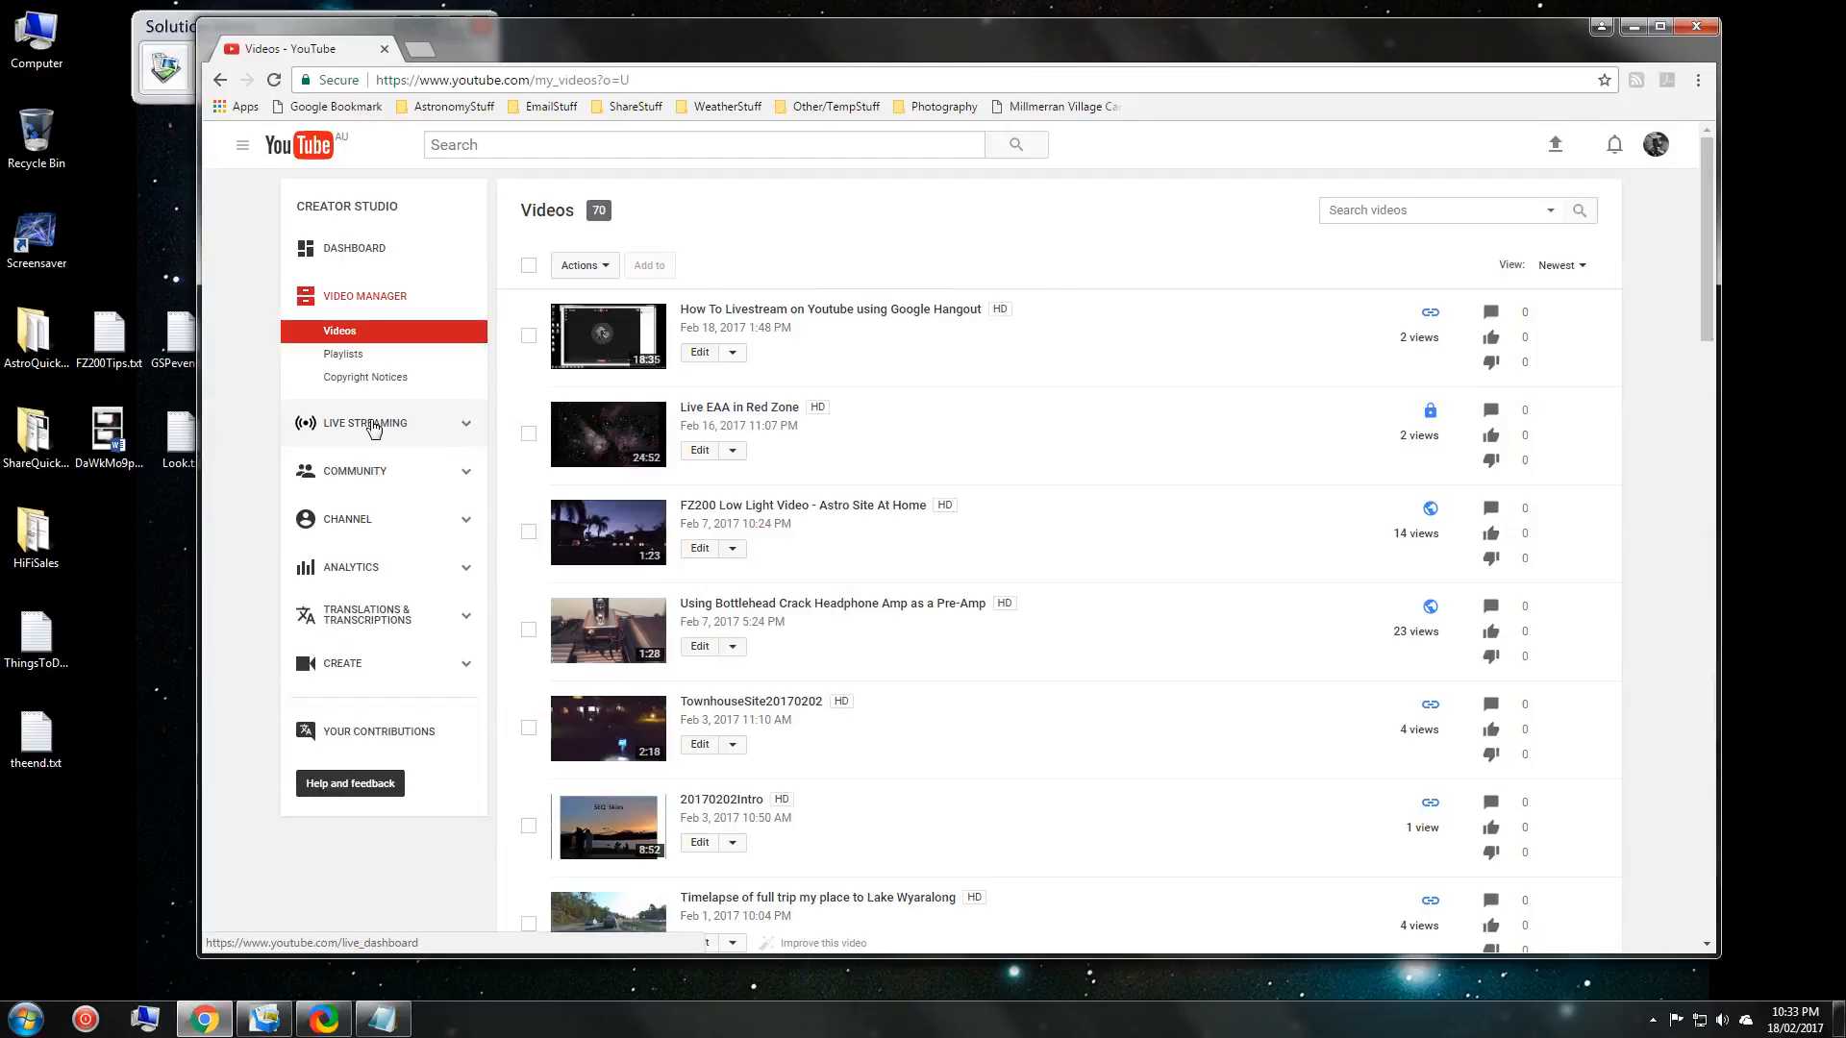
{"action": "left_click", "coordinate": [371, 425]}
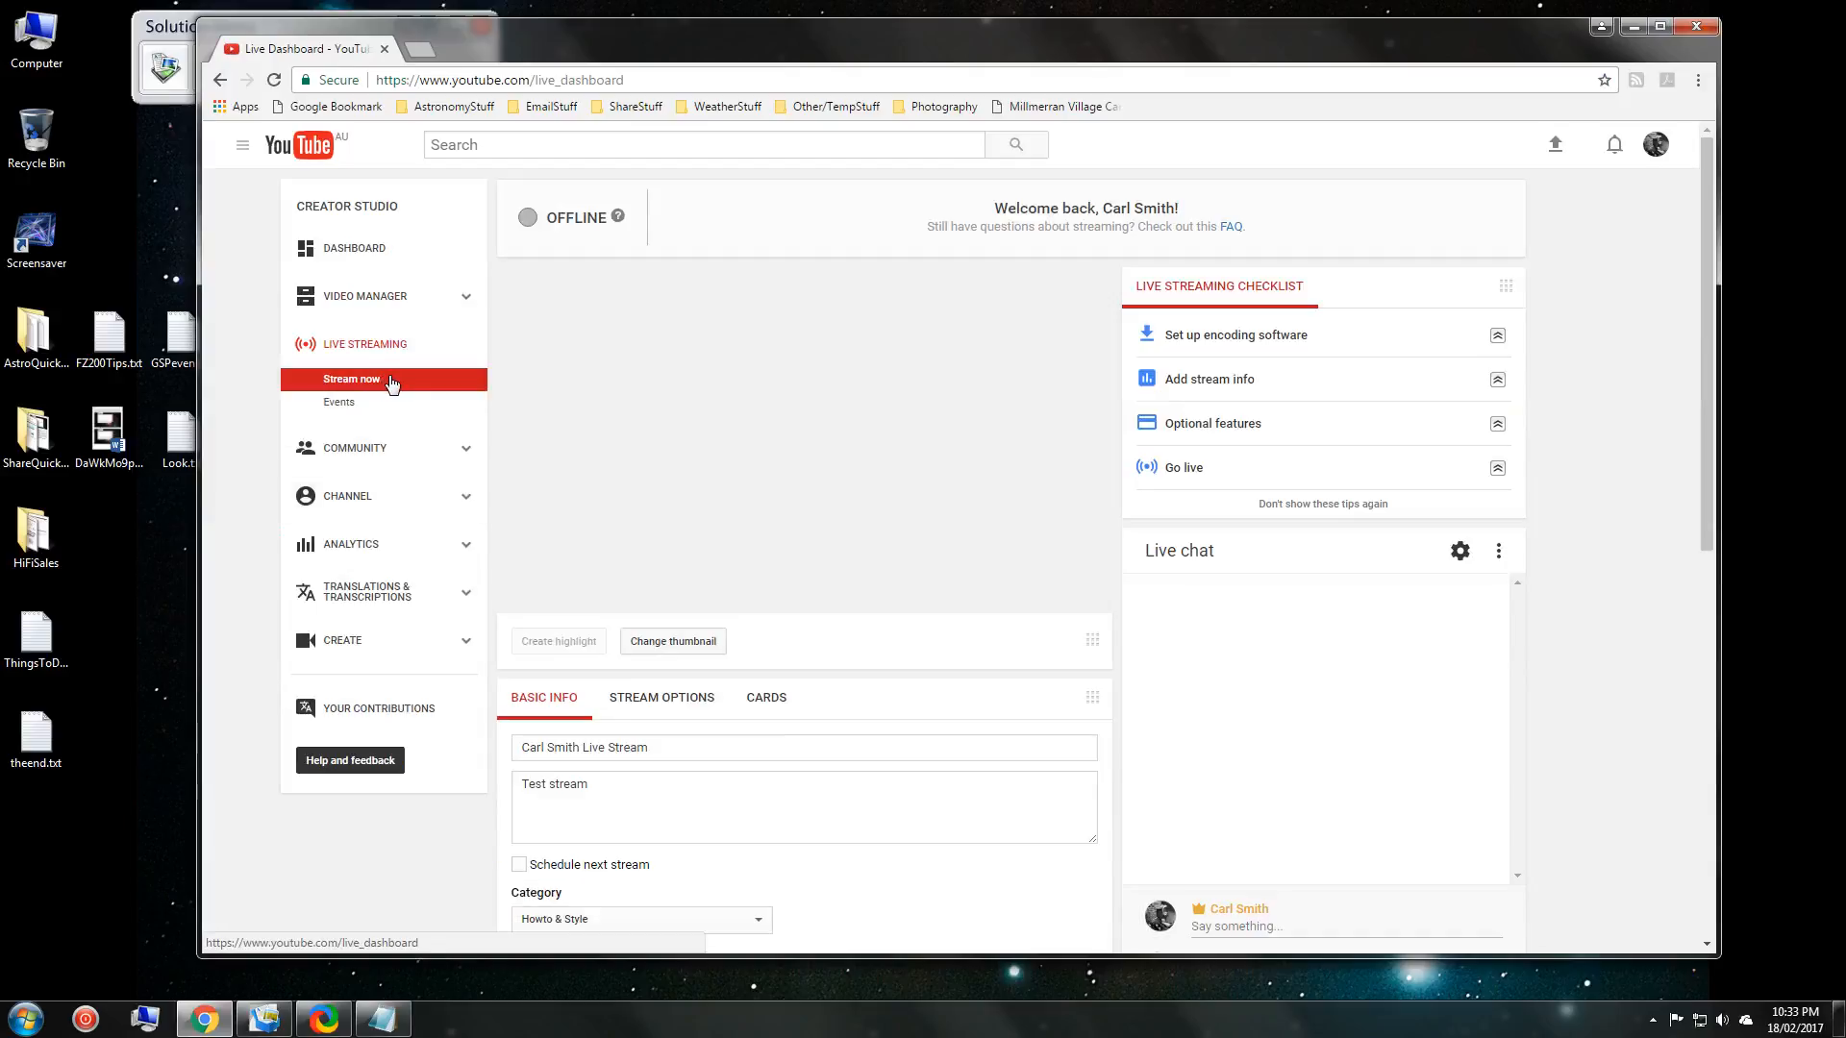
{"action": "left_click", "coordinate": [392, 383]}
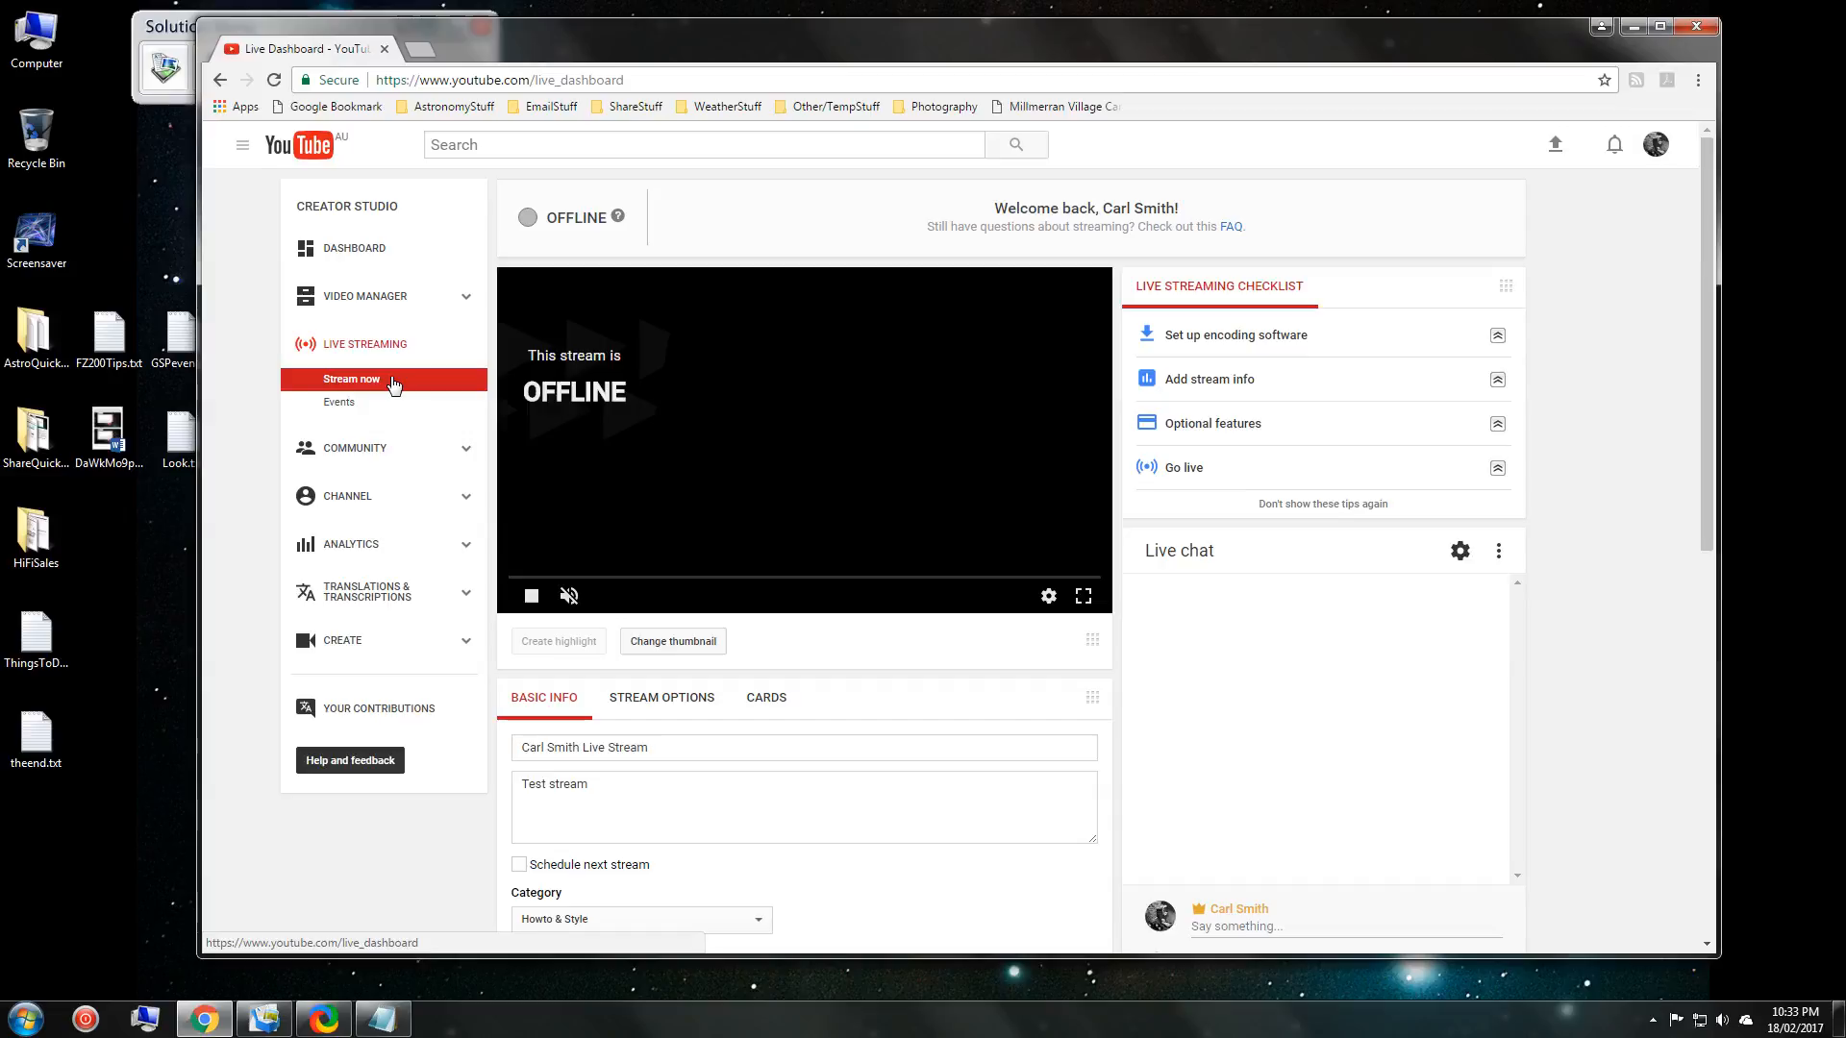
{"action": "left_click", "coordinate": [1254, 346]}
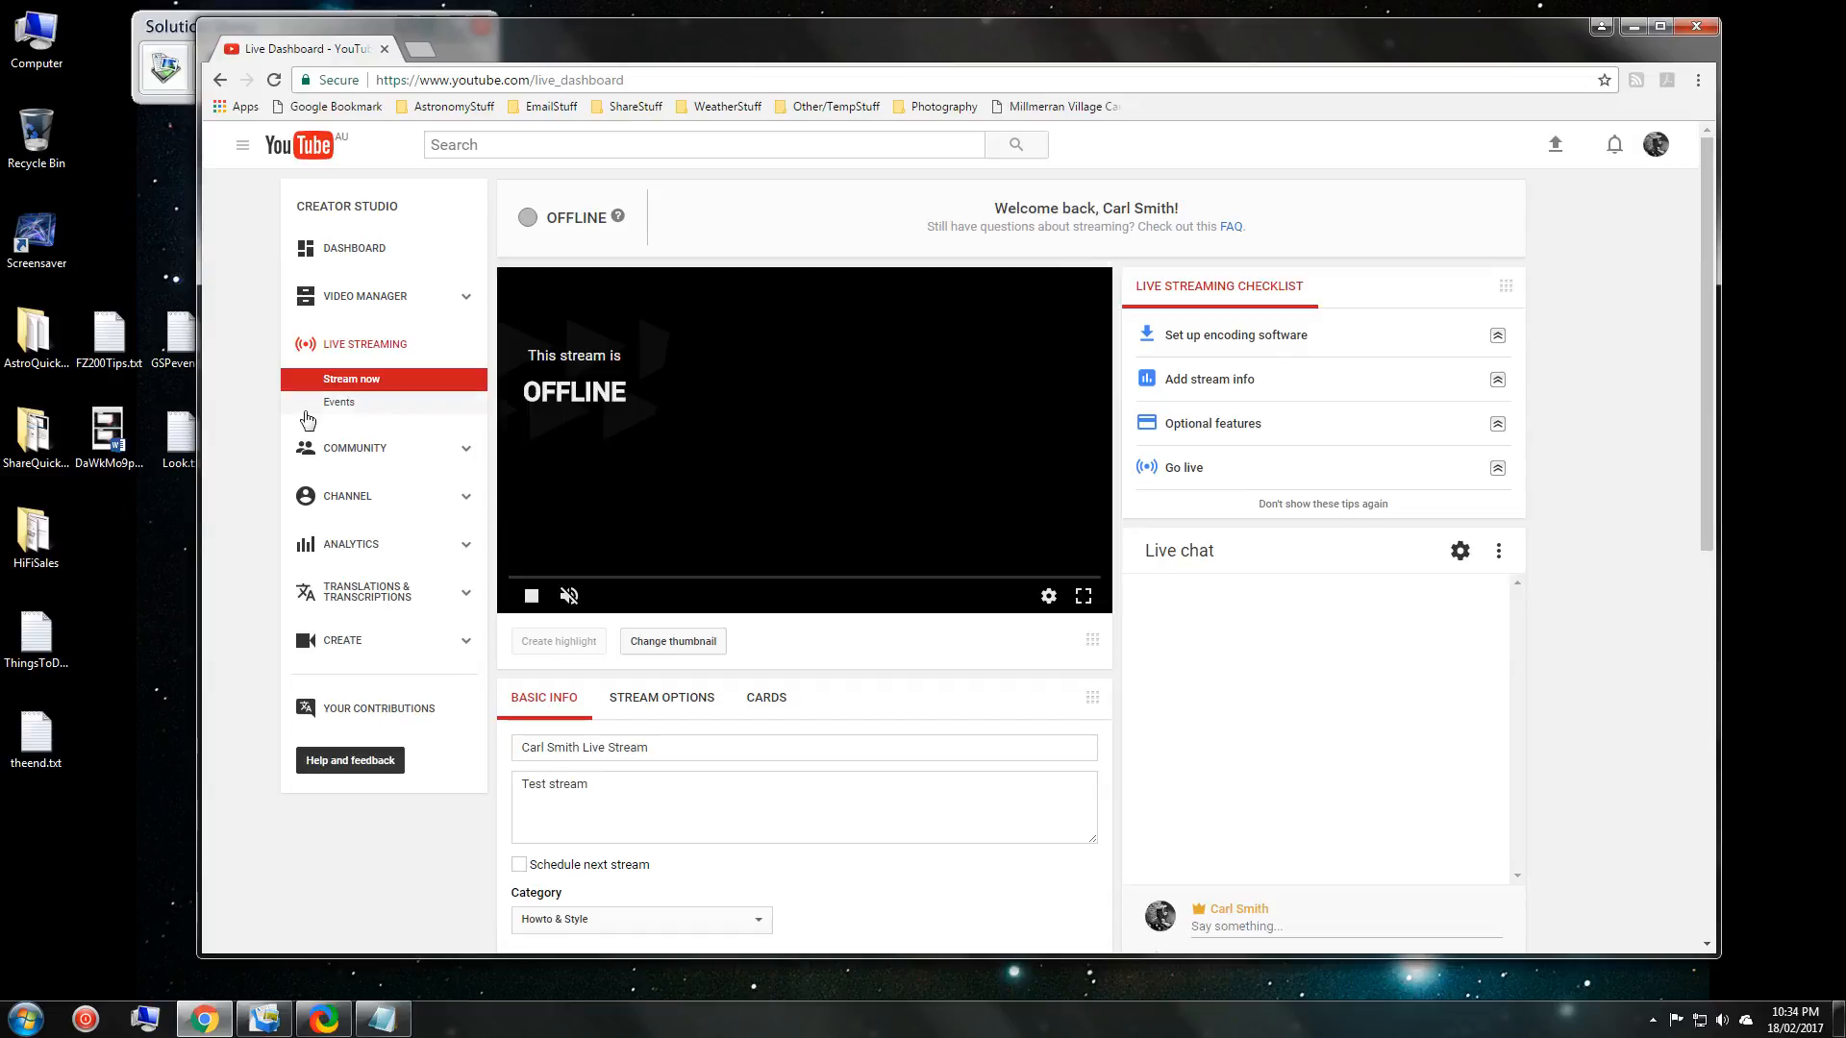
Open the live Events list and check the View filter, leaving it unchanged.
{"action": "left_click", "coordinate": [337, 406]}
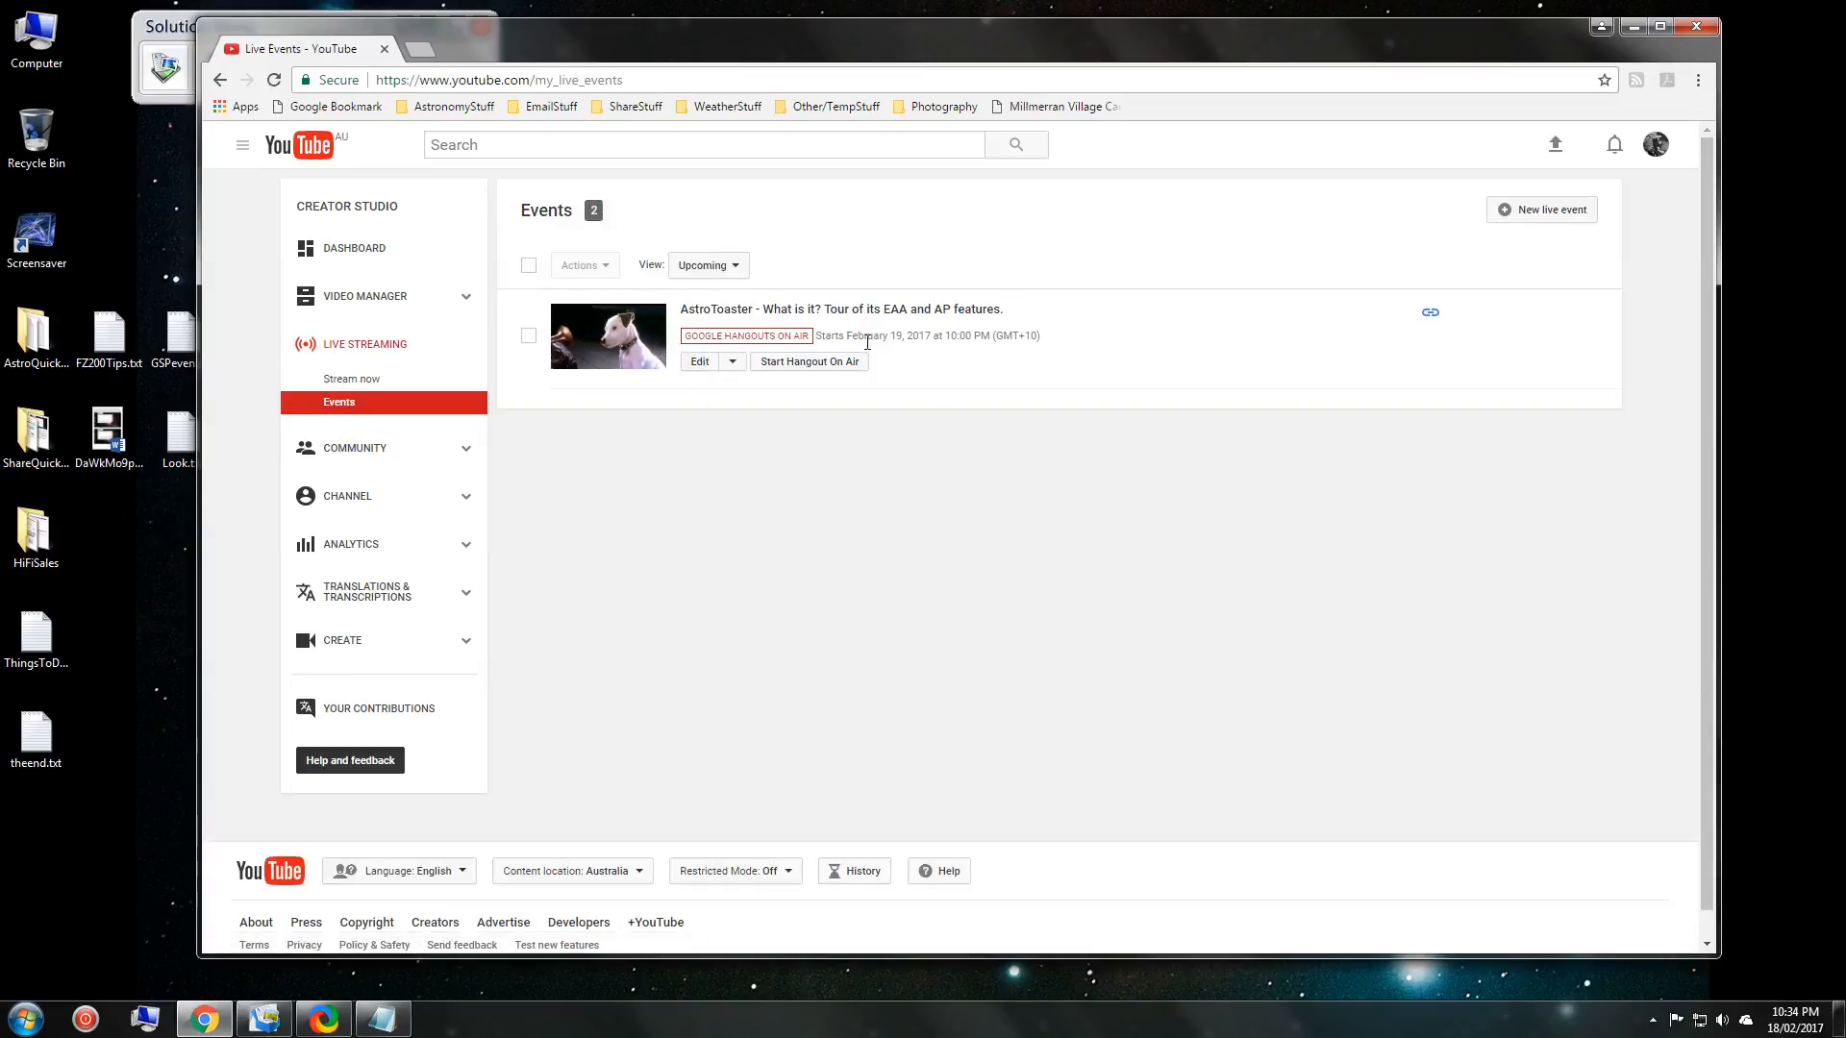
{"action": "left_click", "coordinate": [703, 273]}
{"action": "left_click", "coordinate": [735, 268]}
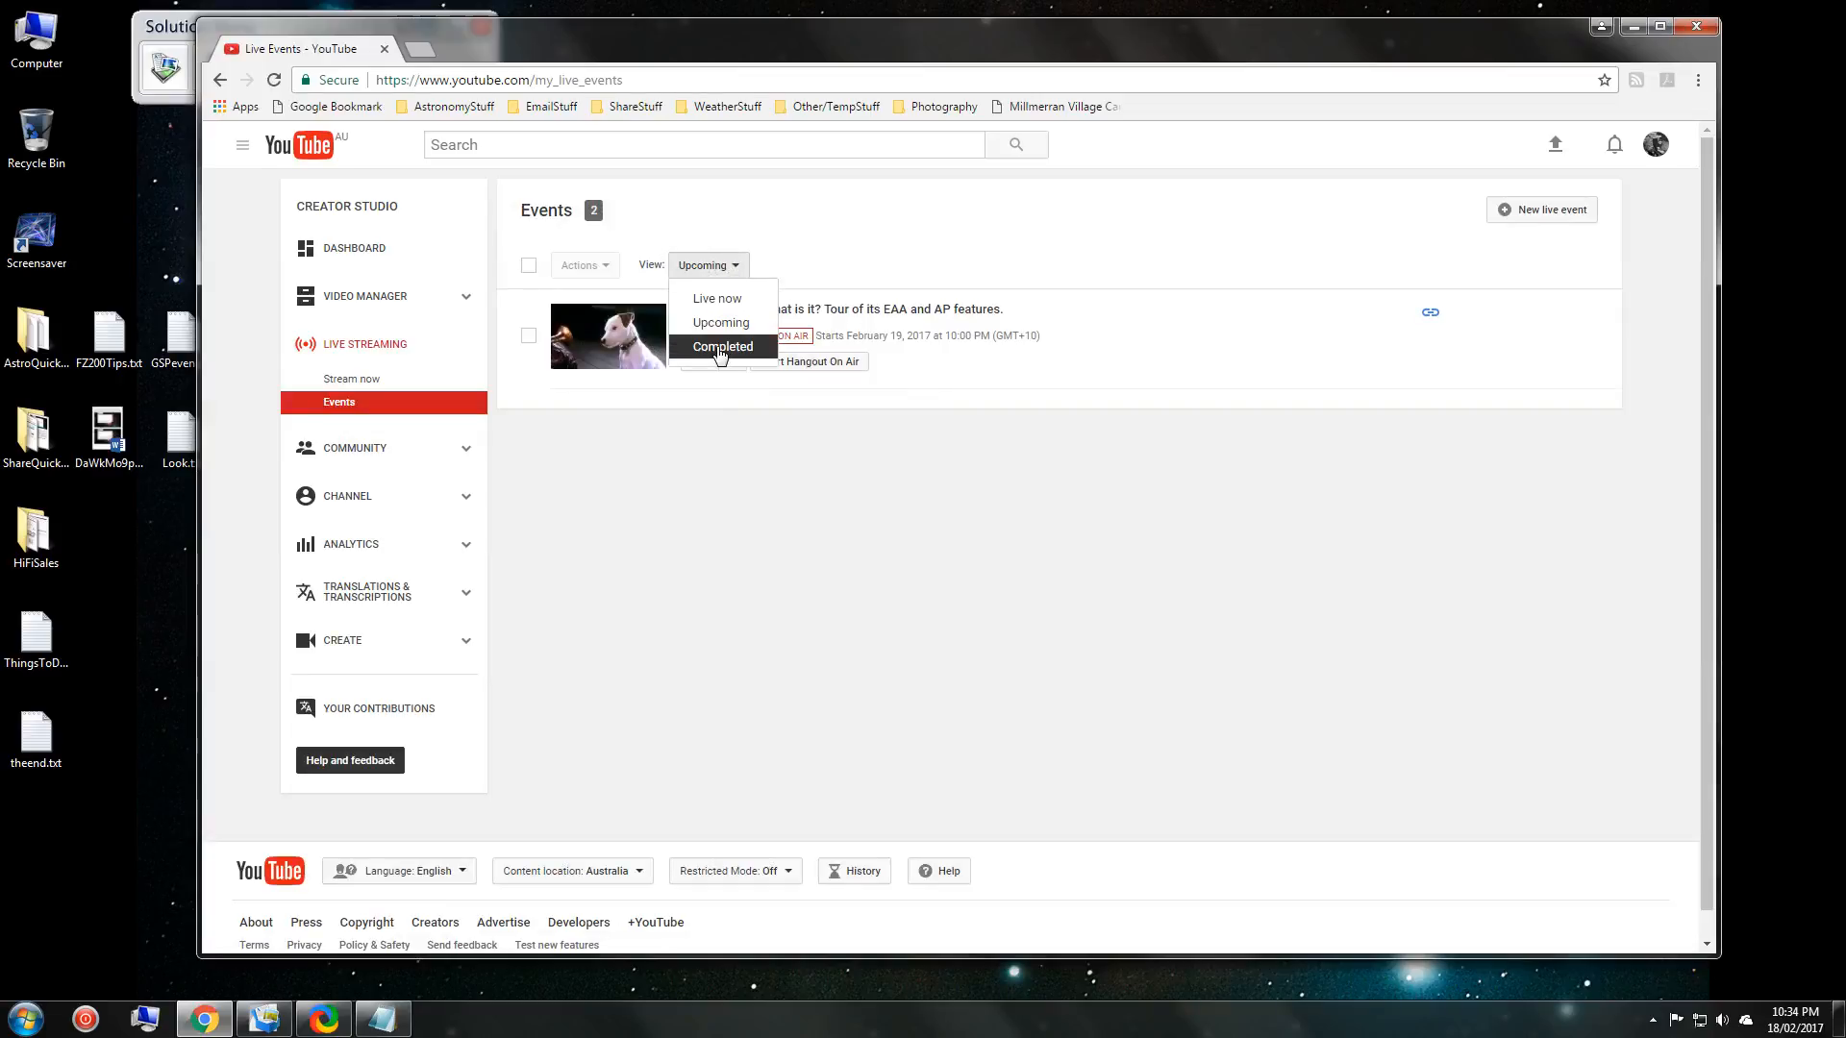
{"action": "left_click", "coordinate": [817, 258]}
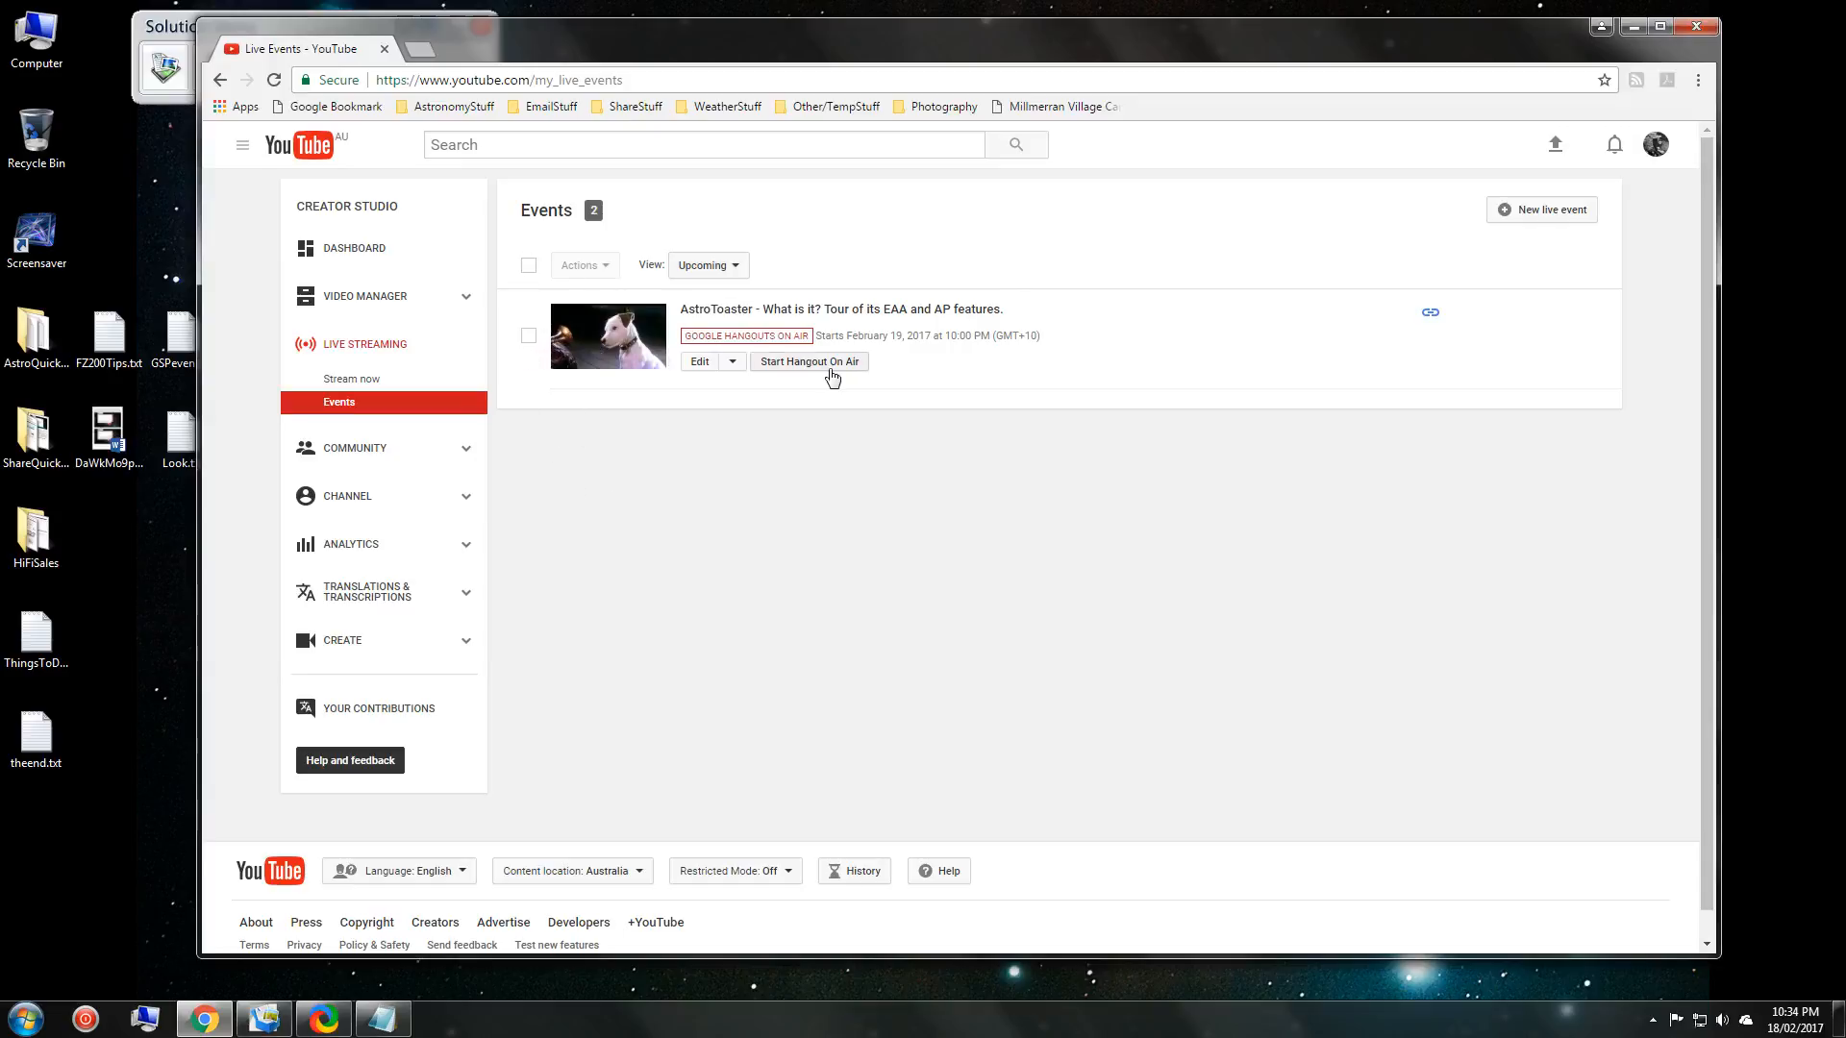
Create a new live event titled 'Test Livestream', with the same description and tag 'Livestream'.
{"action": "left_click", "coordinate": [1552, 211]}
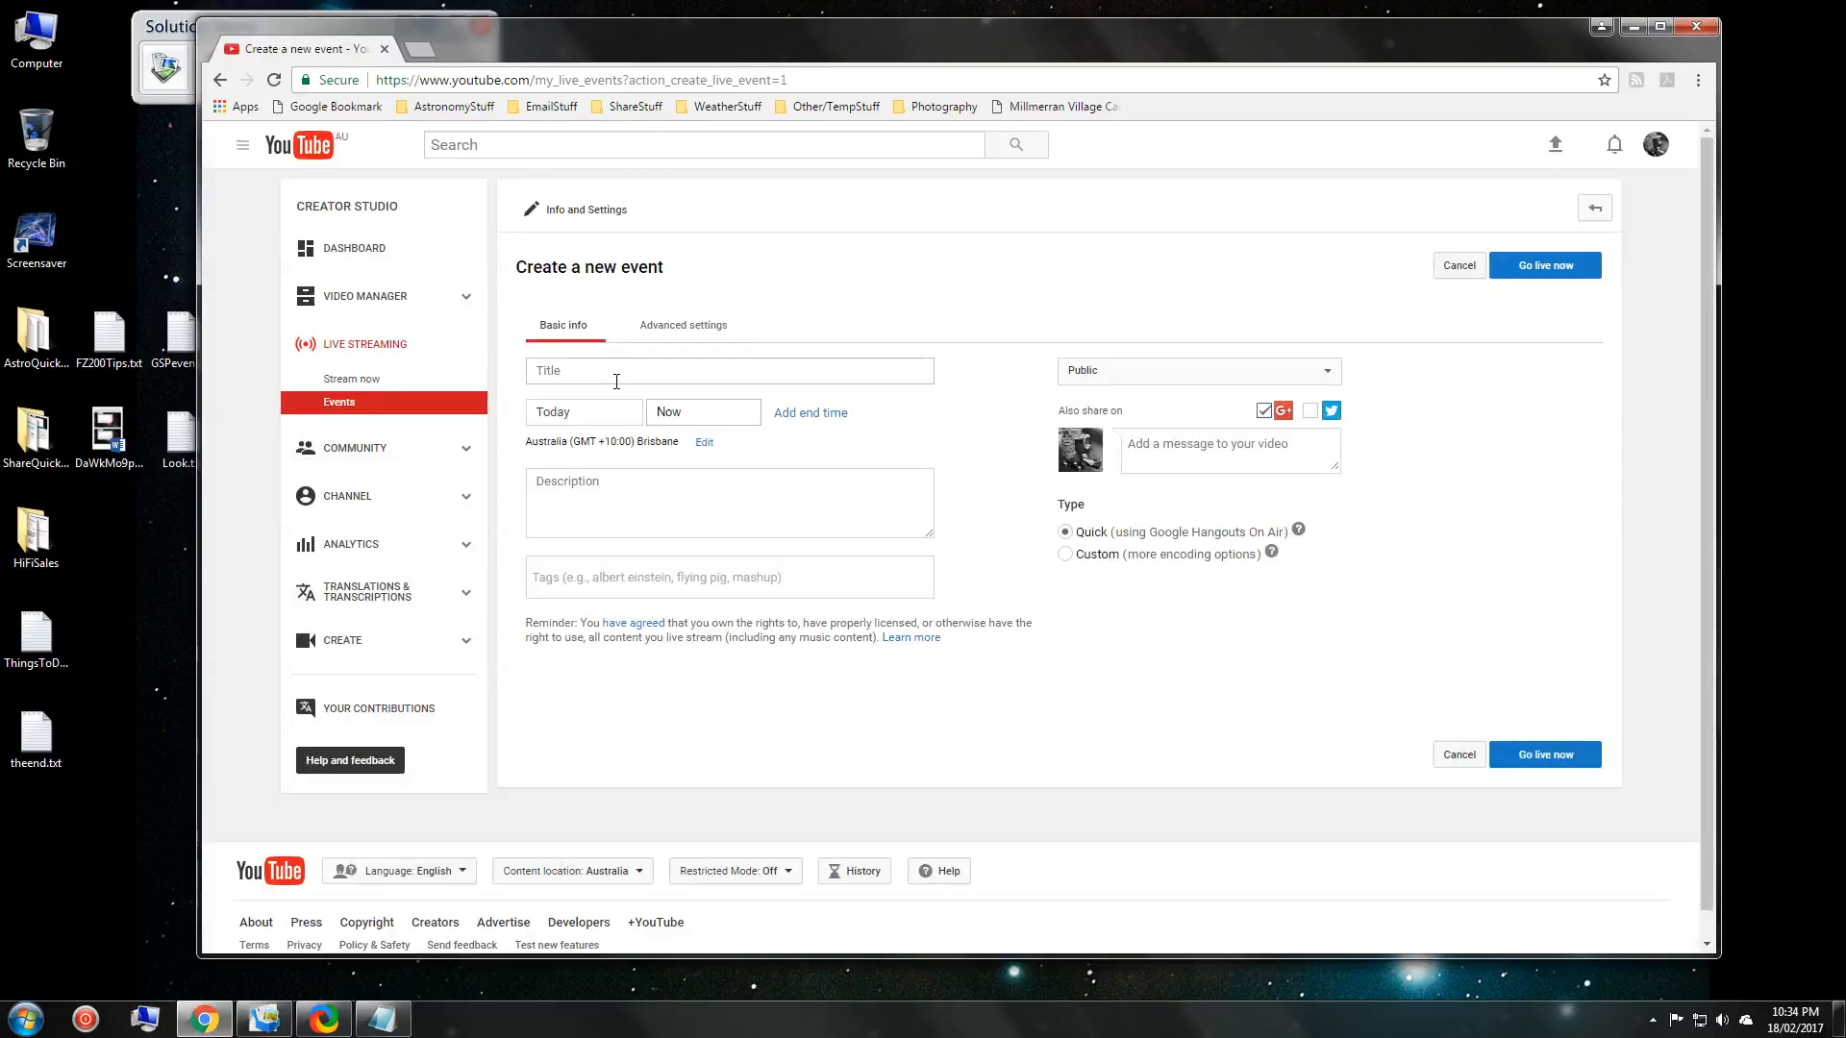
{"action": "left_click", "coordinate": [612, 374]}
{"action": "type", "text": "Tes"}
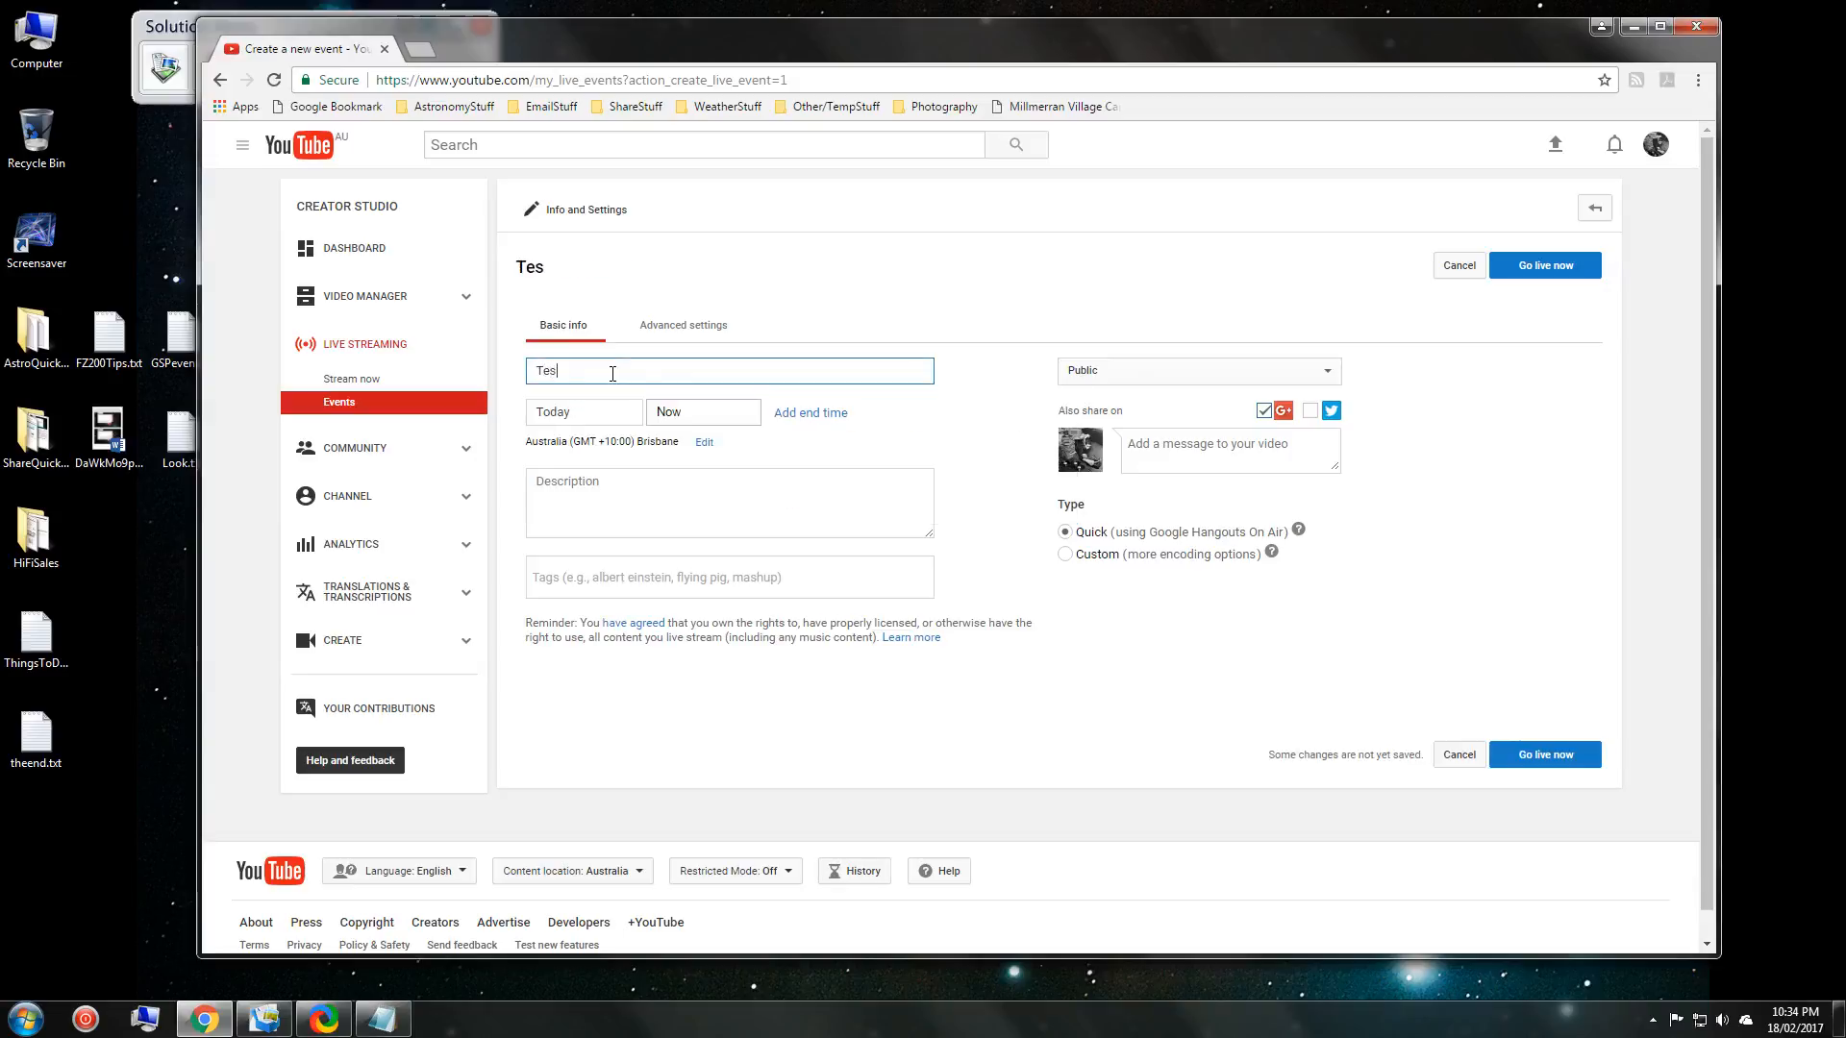
{"action": "type", "text": "t Livestream"}
{"action": "key", "text": "ctrl+a"}
{"action": "key", "text": "ctrl+c"}
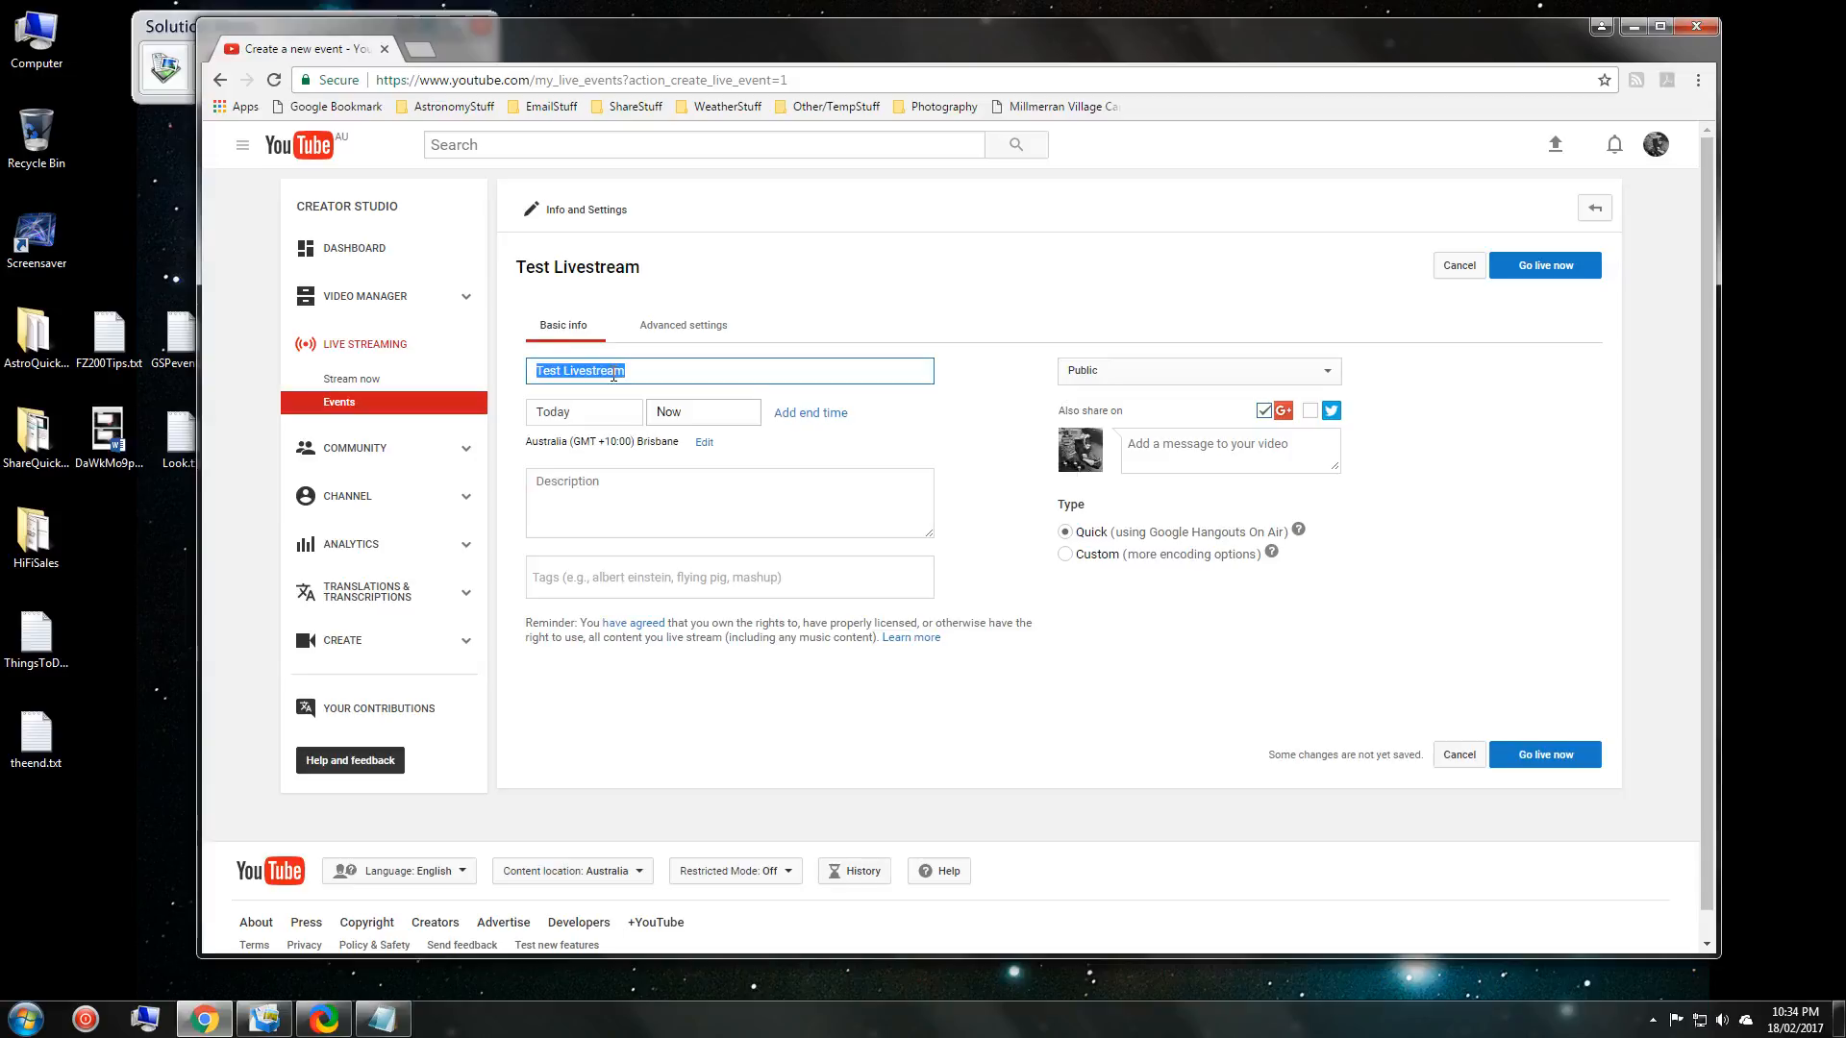
{"action": "left_click", "coordinate": [617, 487]}
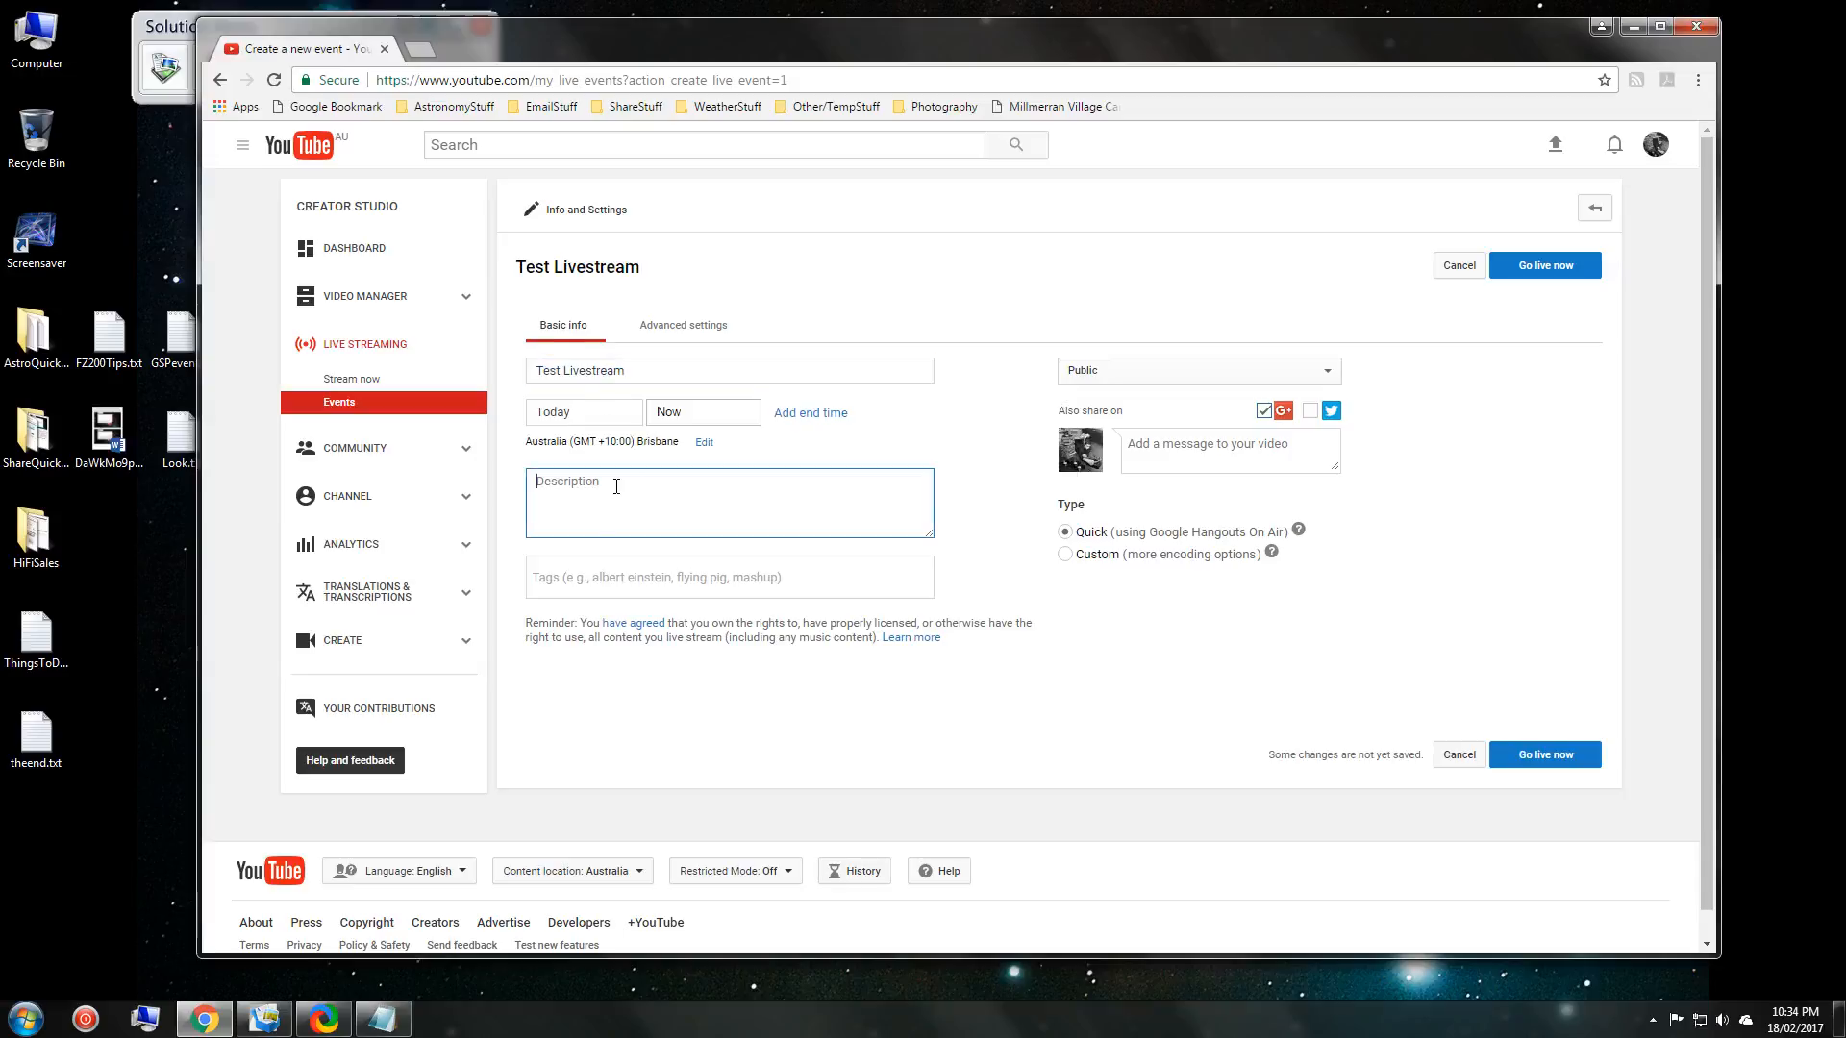
{"action": "key", "text": "ctrl+v"}
{"action": "left_click", "coordinate": [626, 573]}
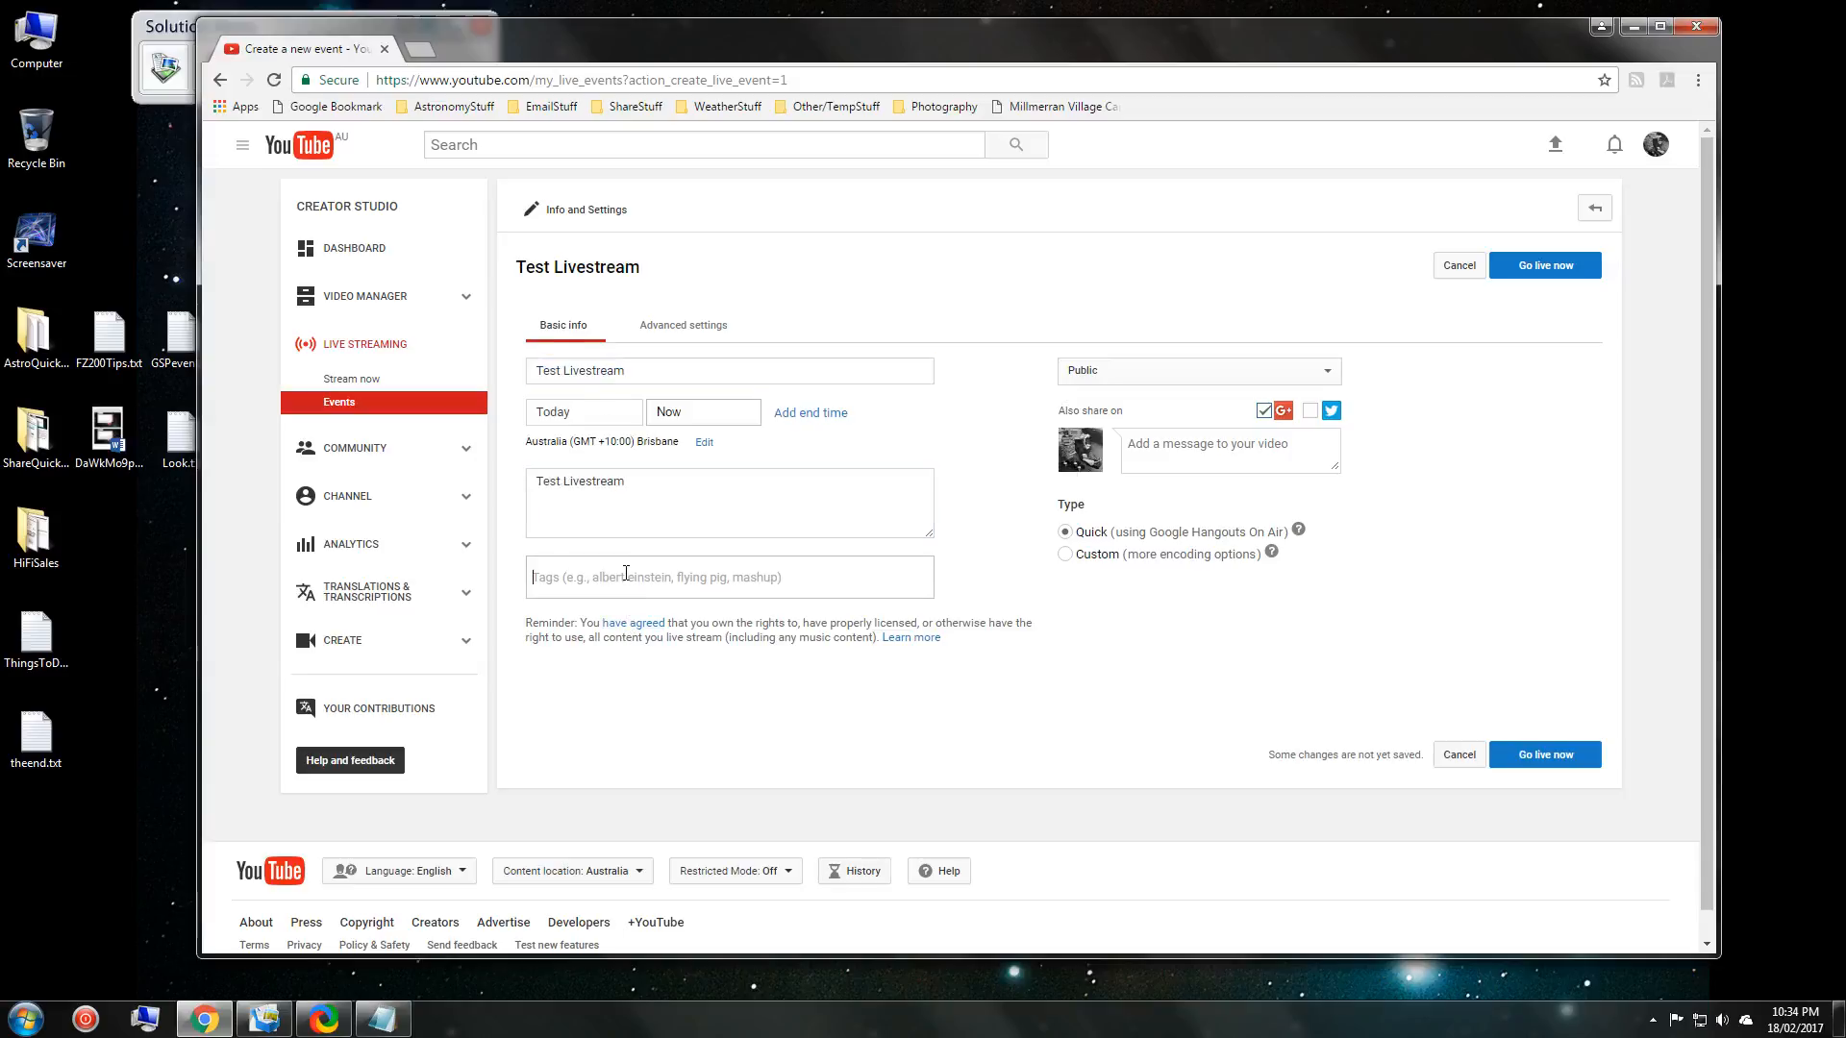
{"action": "type", "text": "Livestream"}
{"action": "key", "text": "Return"}
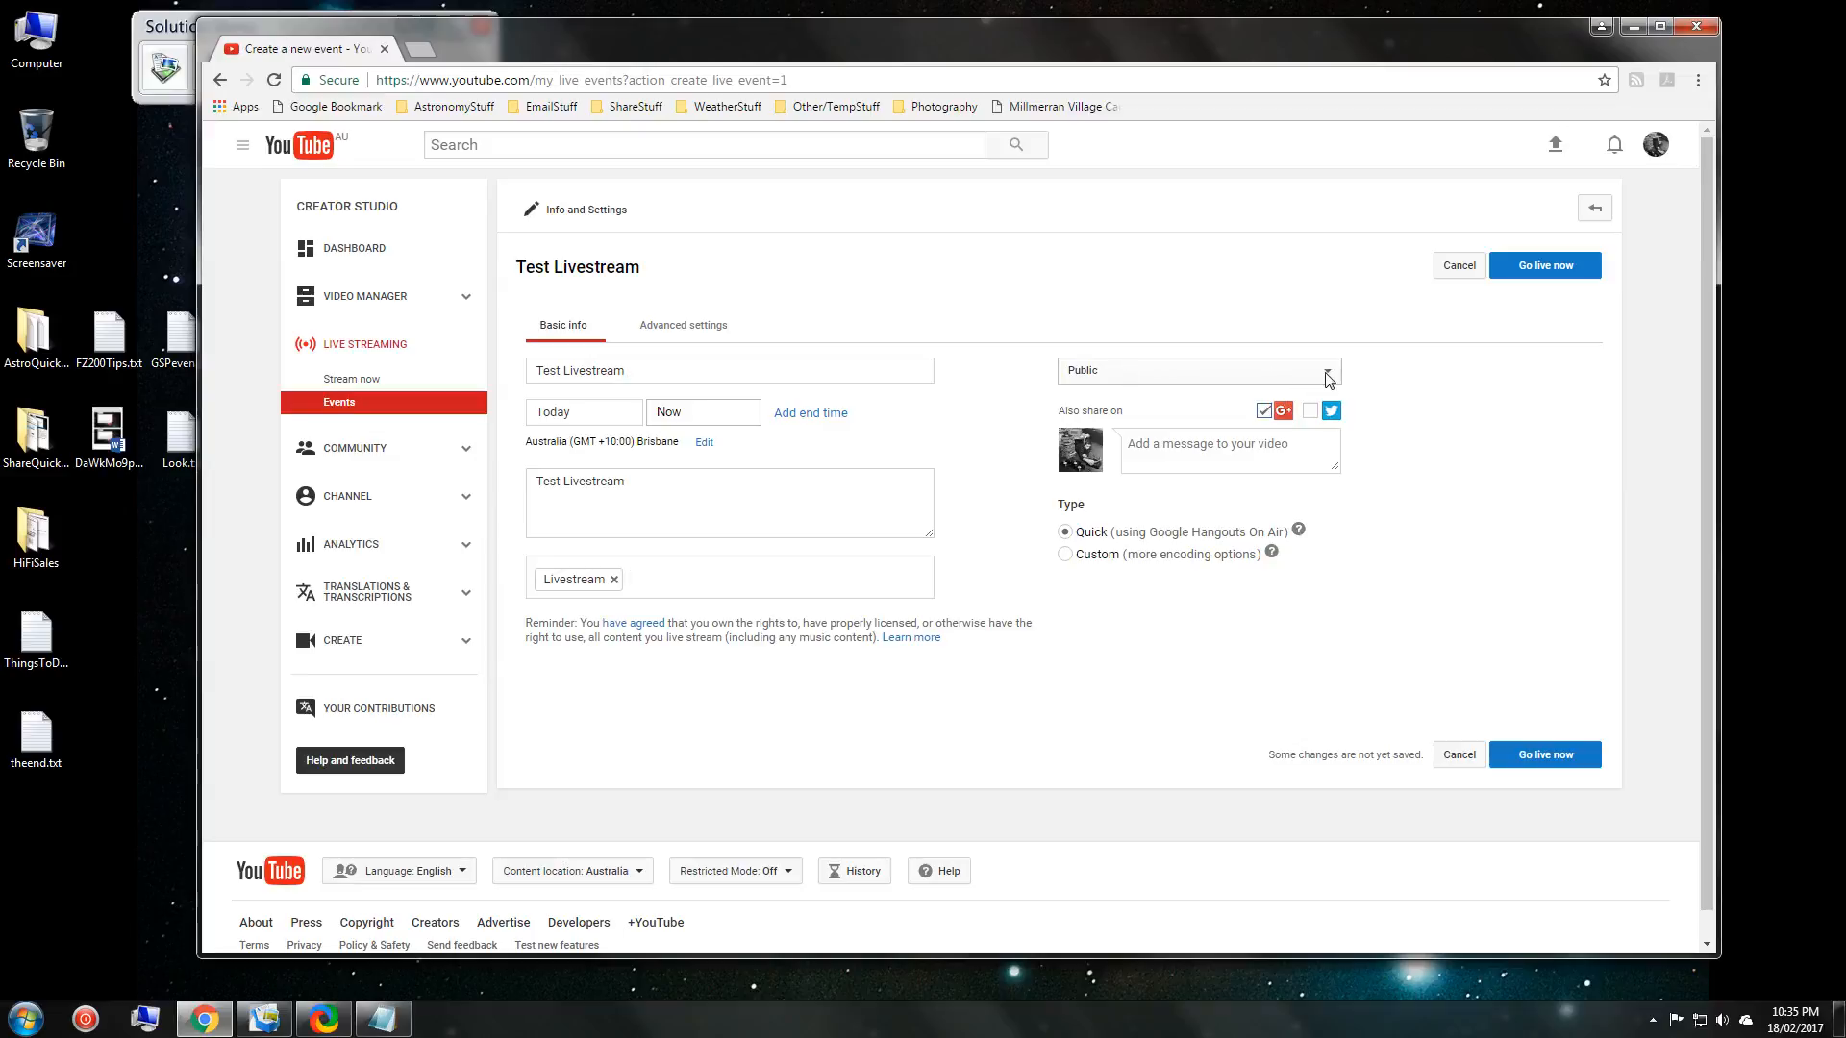
Set the event's privacy to Unlisted and choose Go live now.
{"action": "left_click", "coordinate": [1284, 377]}
{"action": "left_click", "coordinate": [1106, 409]}
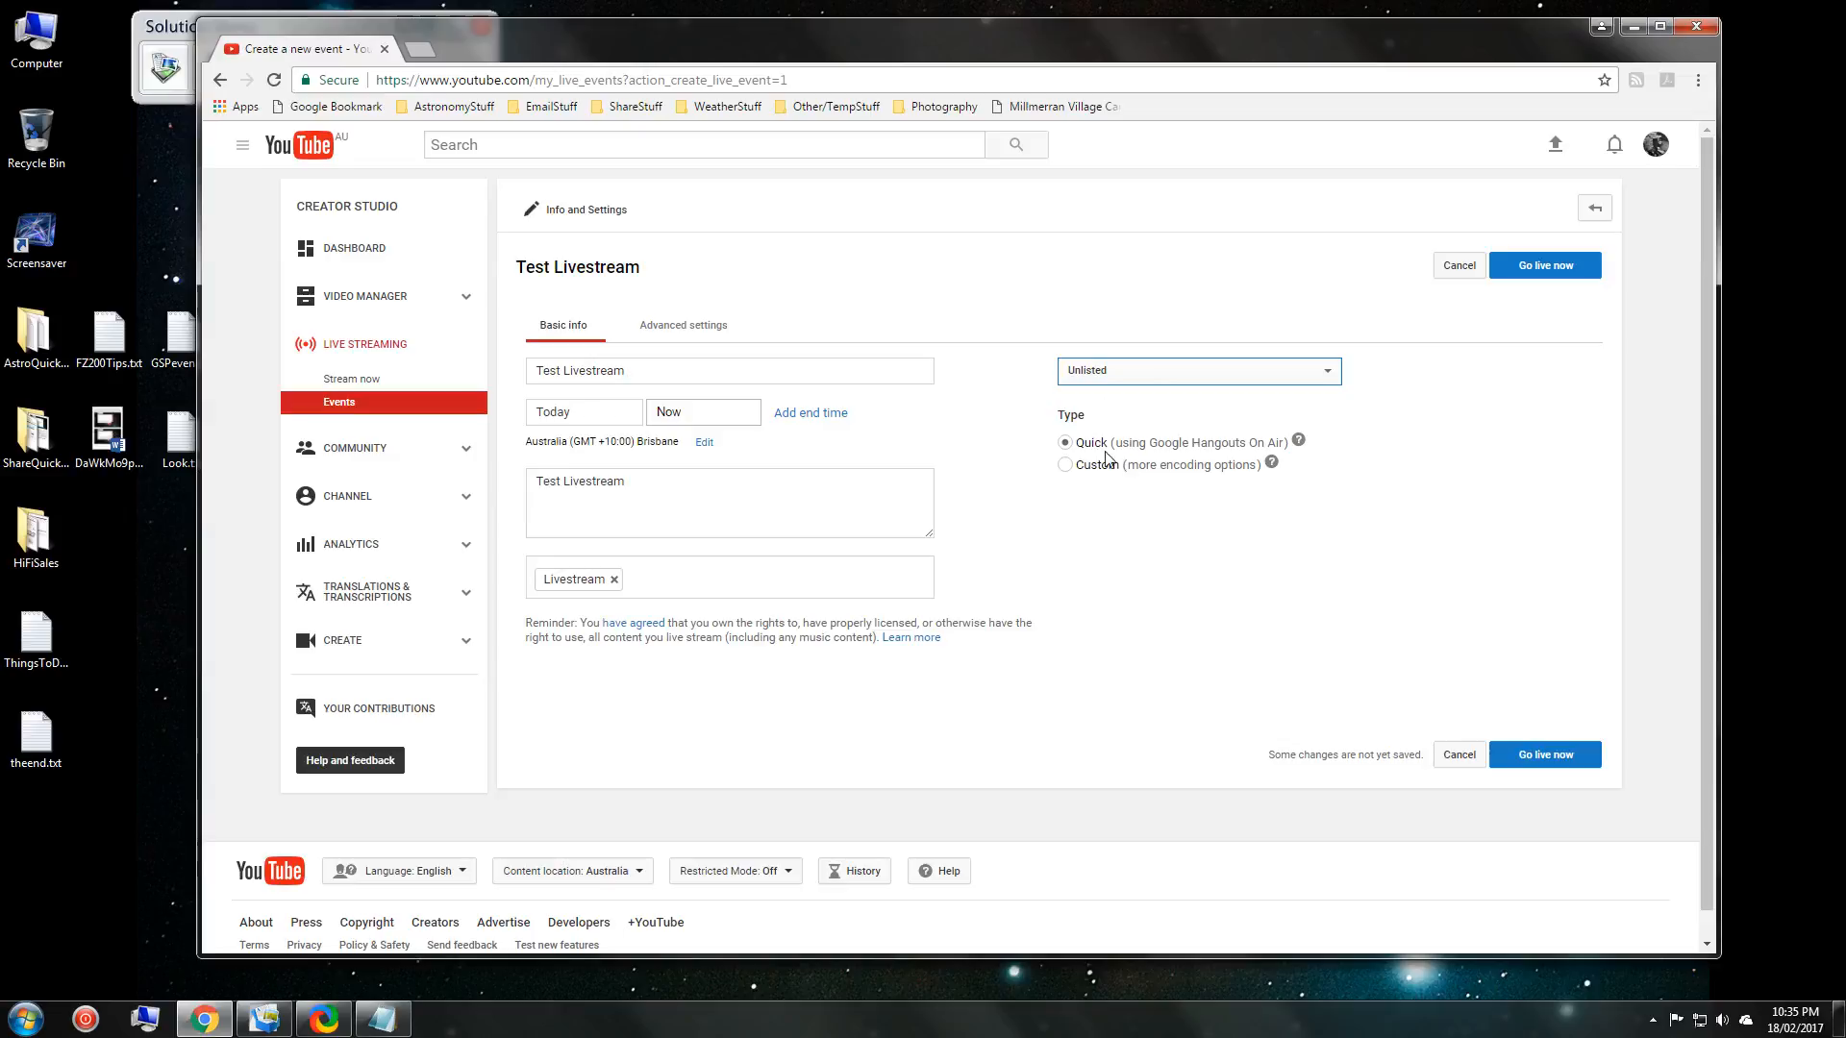
{"action": "key", "text": "ctrl"}
{"action": "key", "text": "ctrl"}
{"action": "key", "text": "ctrl"}
{"action": "key", "text": "ctrl"}
{"action": "key", "text": "ctrl"}
{"action": "left_click", "coordinate": [1535, 763]}
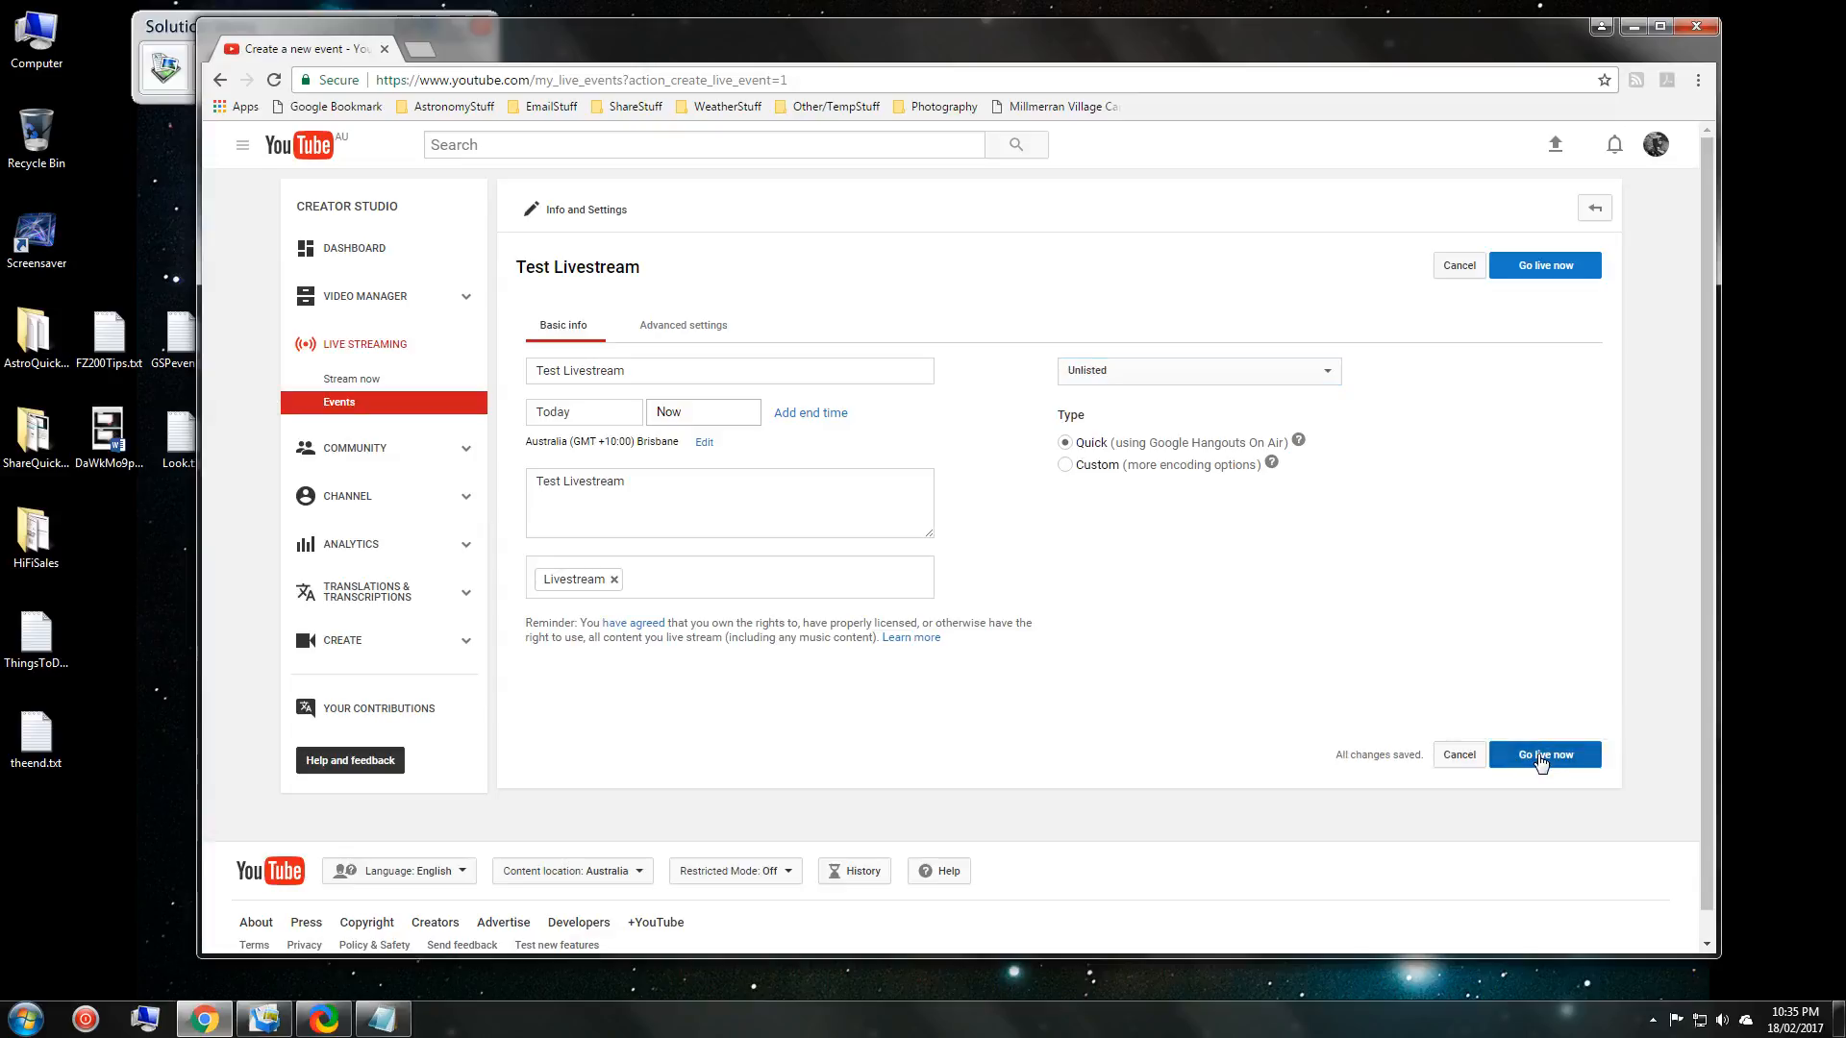
Enter the Test Livestream Hangout On Air with the webcam video turned off.
{"action": "left_click", "coordinate": [1540, 759]}
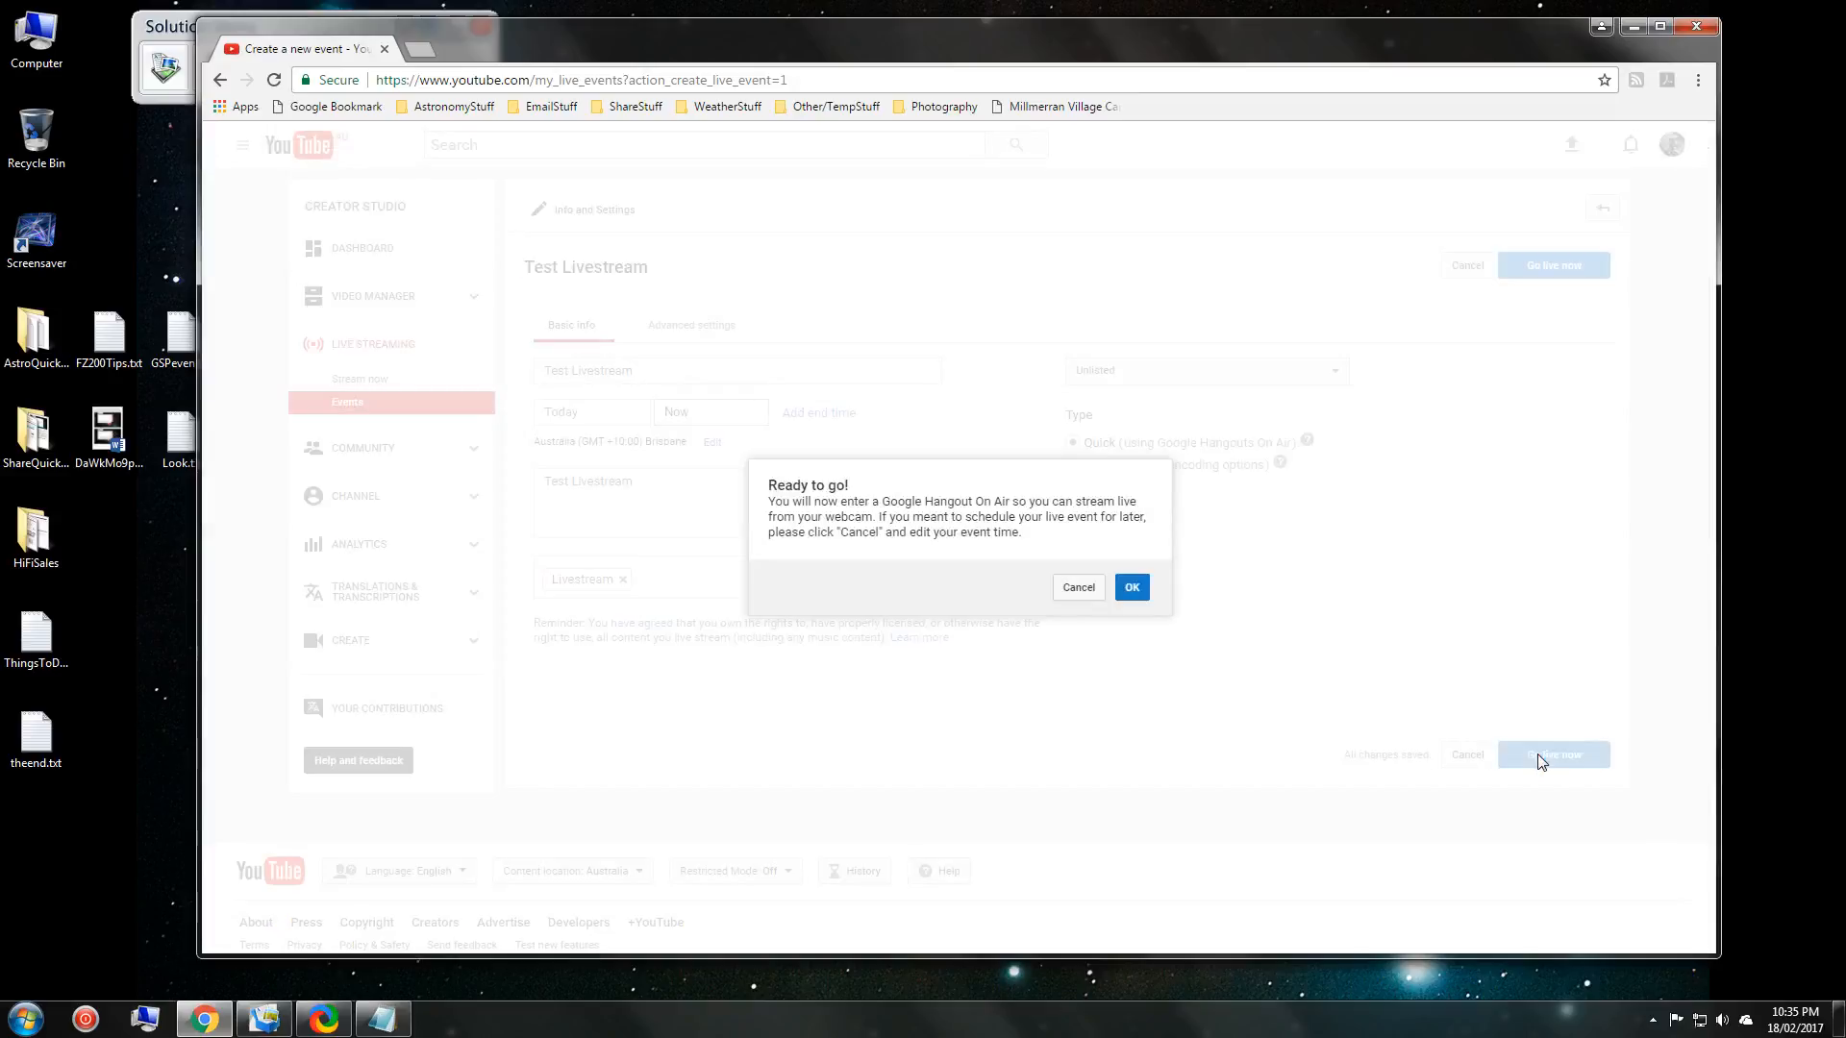
{"action": "left_click", "coordinate": [1131, 591]}
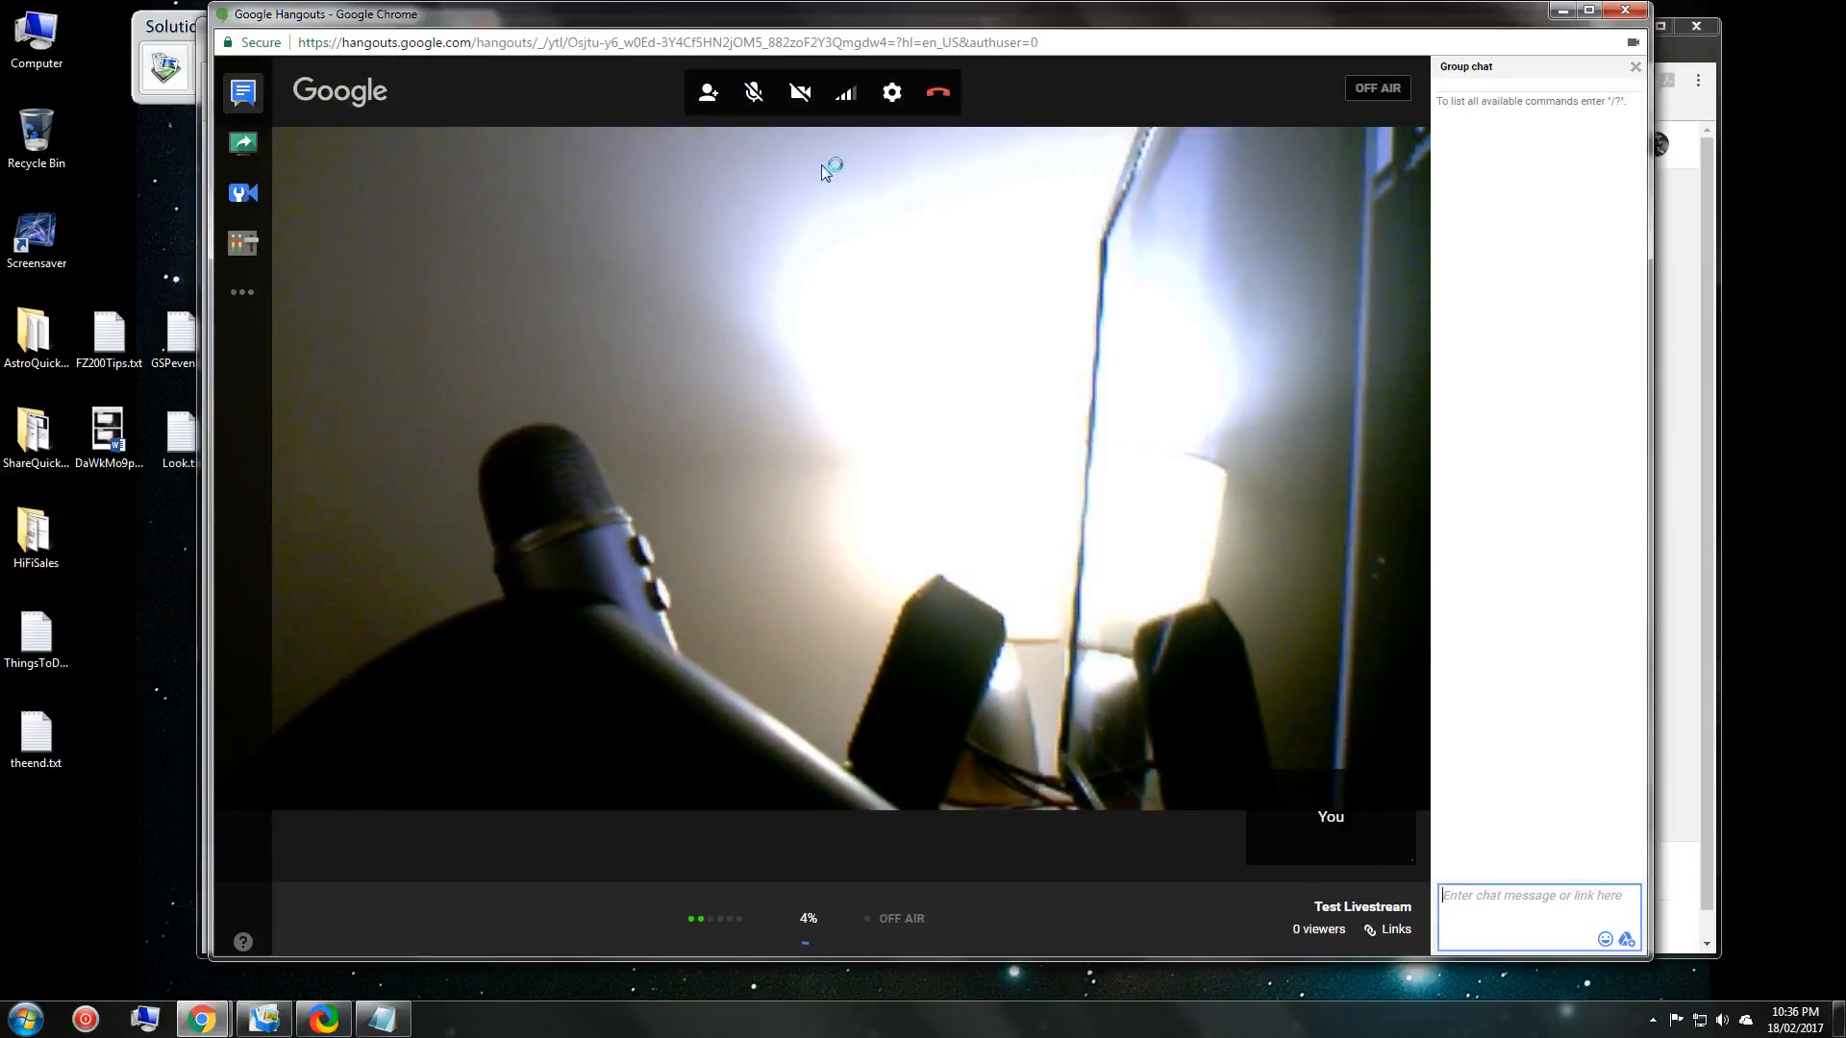
{"action": "left_click", "coordinate": [799, 102]}
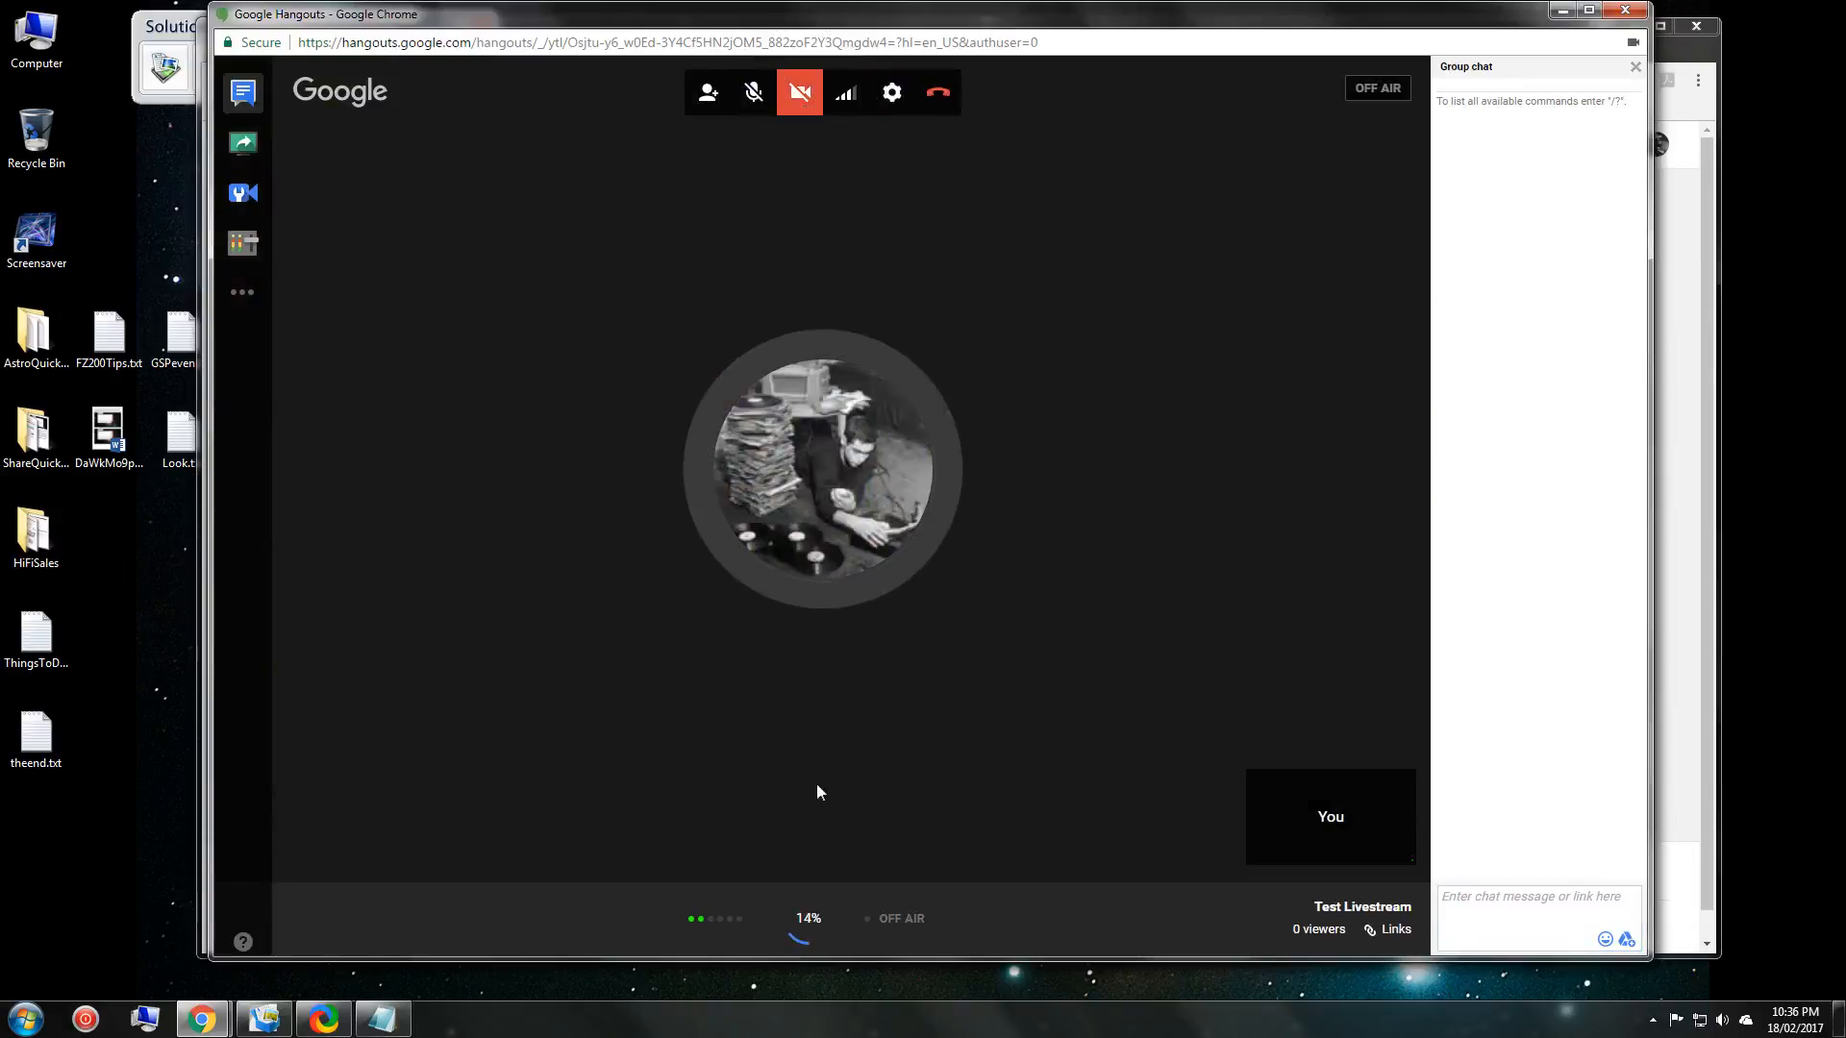
{"action": "key", "text": "ctrl"}
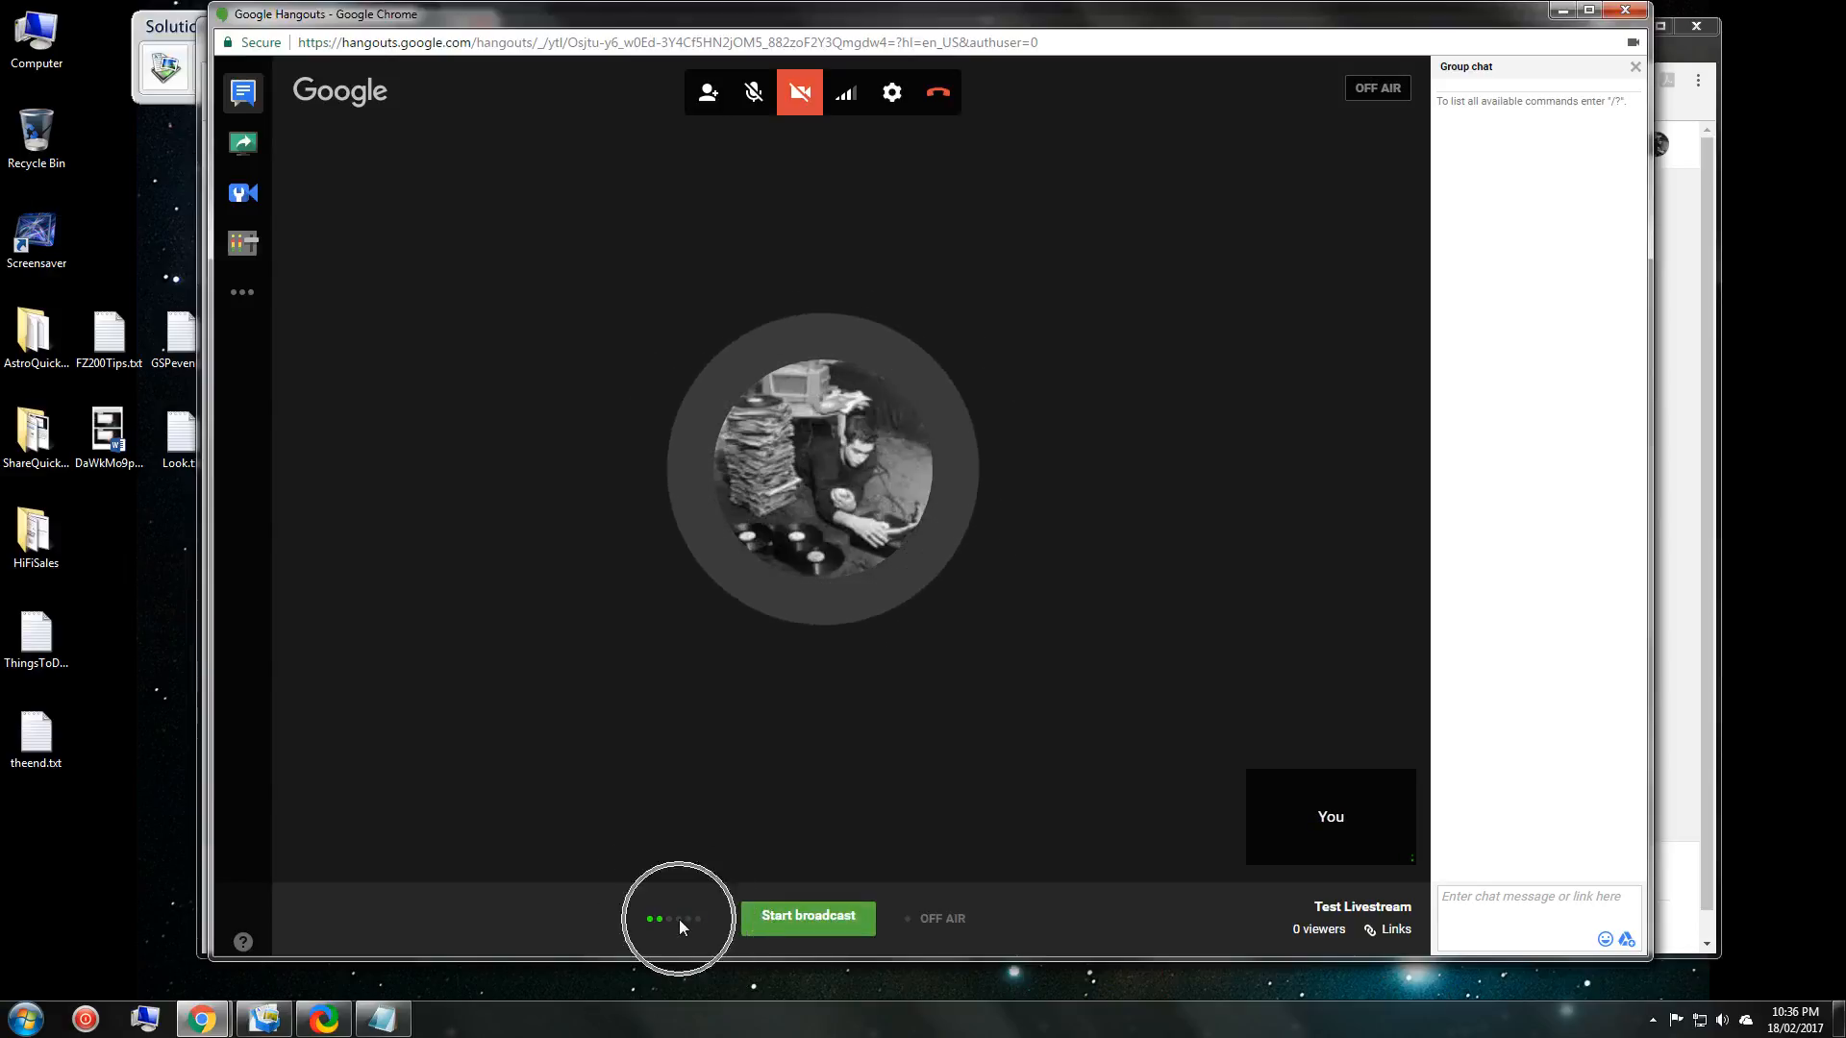
{"action": "left_click", "coordinate": [799, 919]}
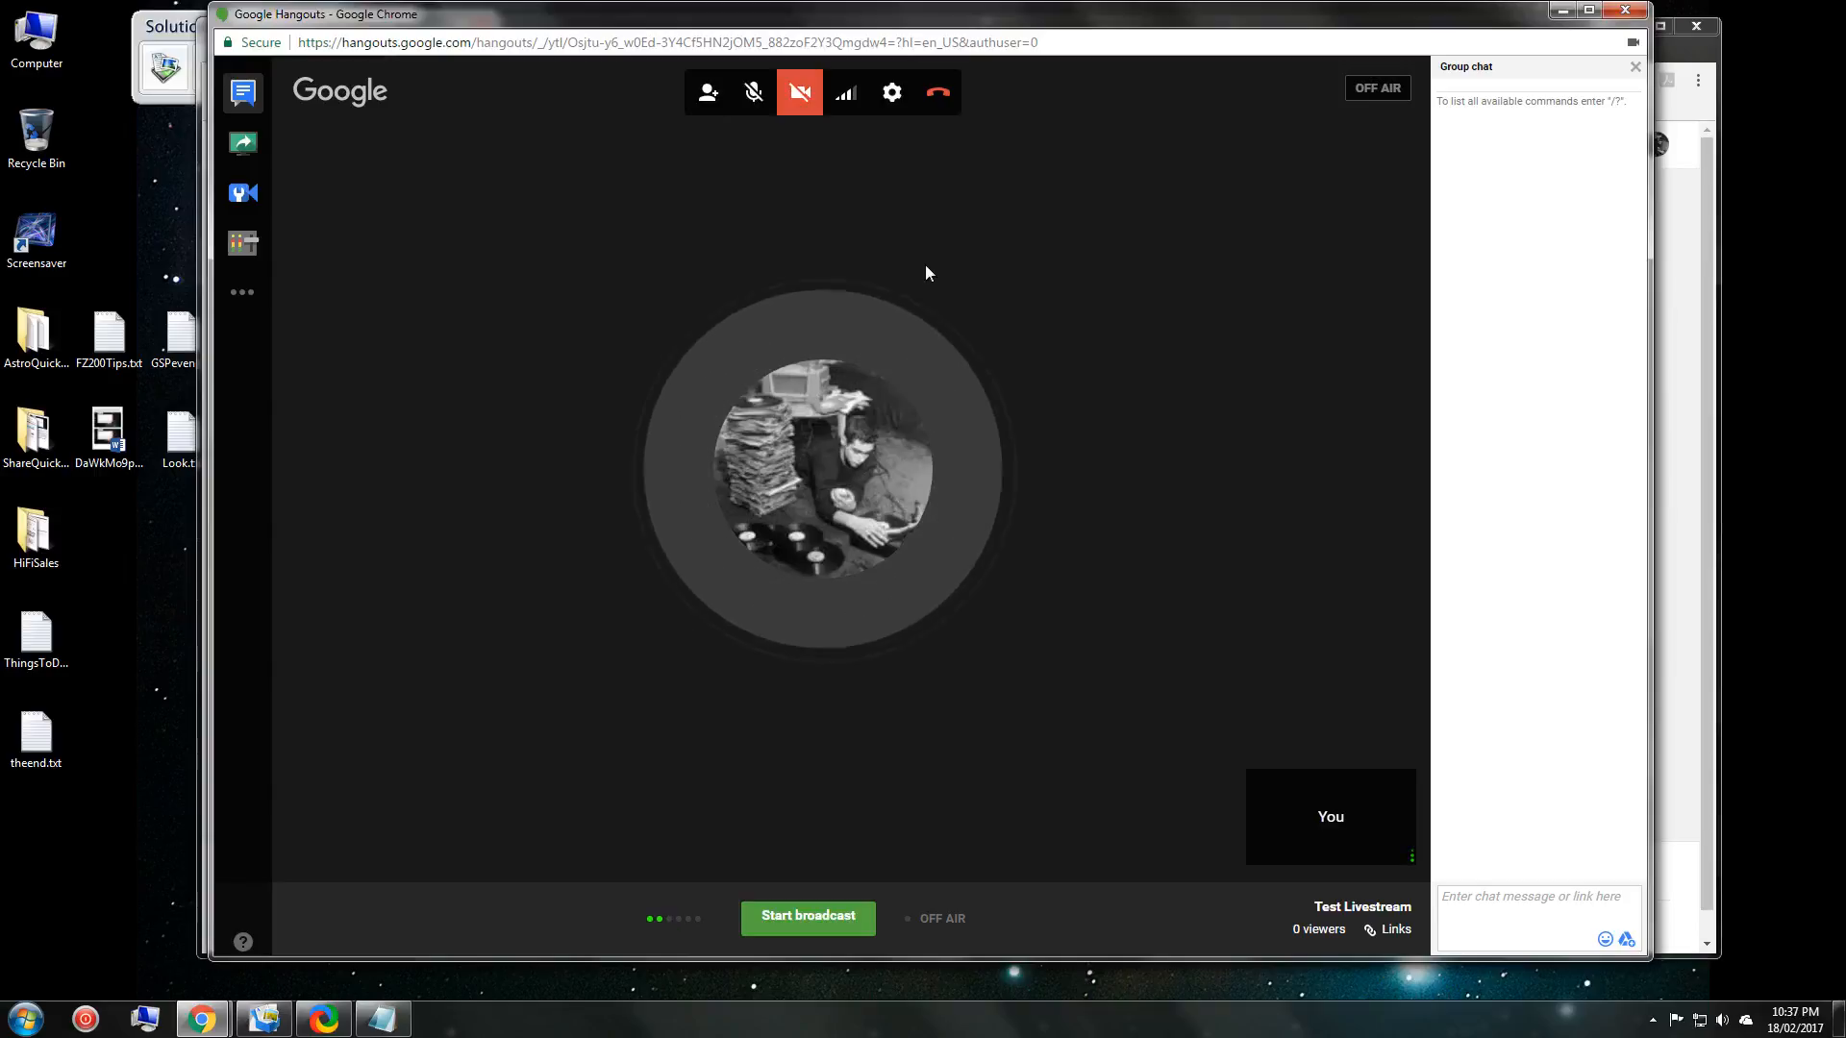
Leave the Limit Bandwidth slider at Medium and close the bandwidth panel.
{"action": "left_click", "coordinate": [844, 96]}
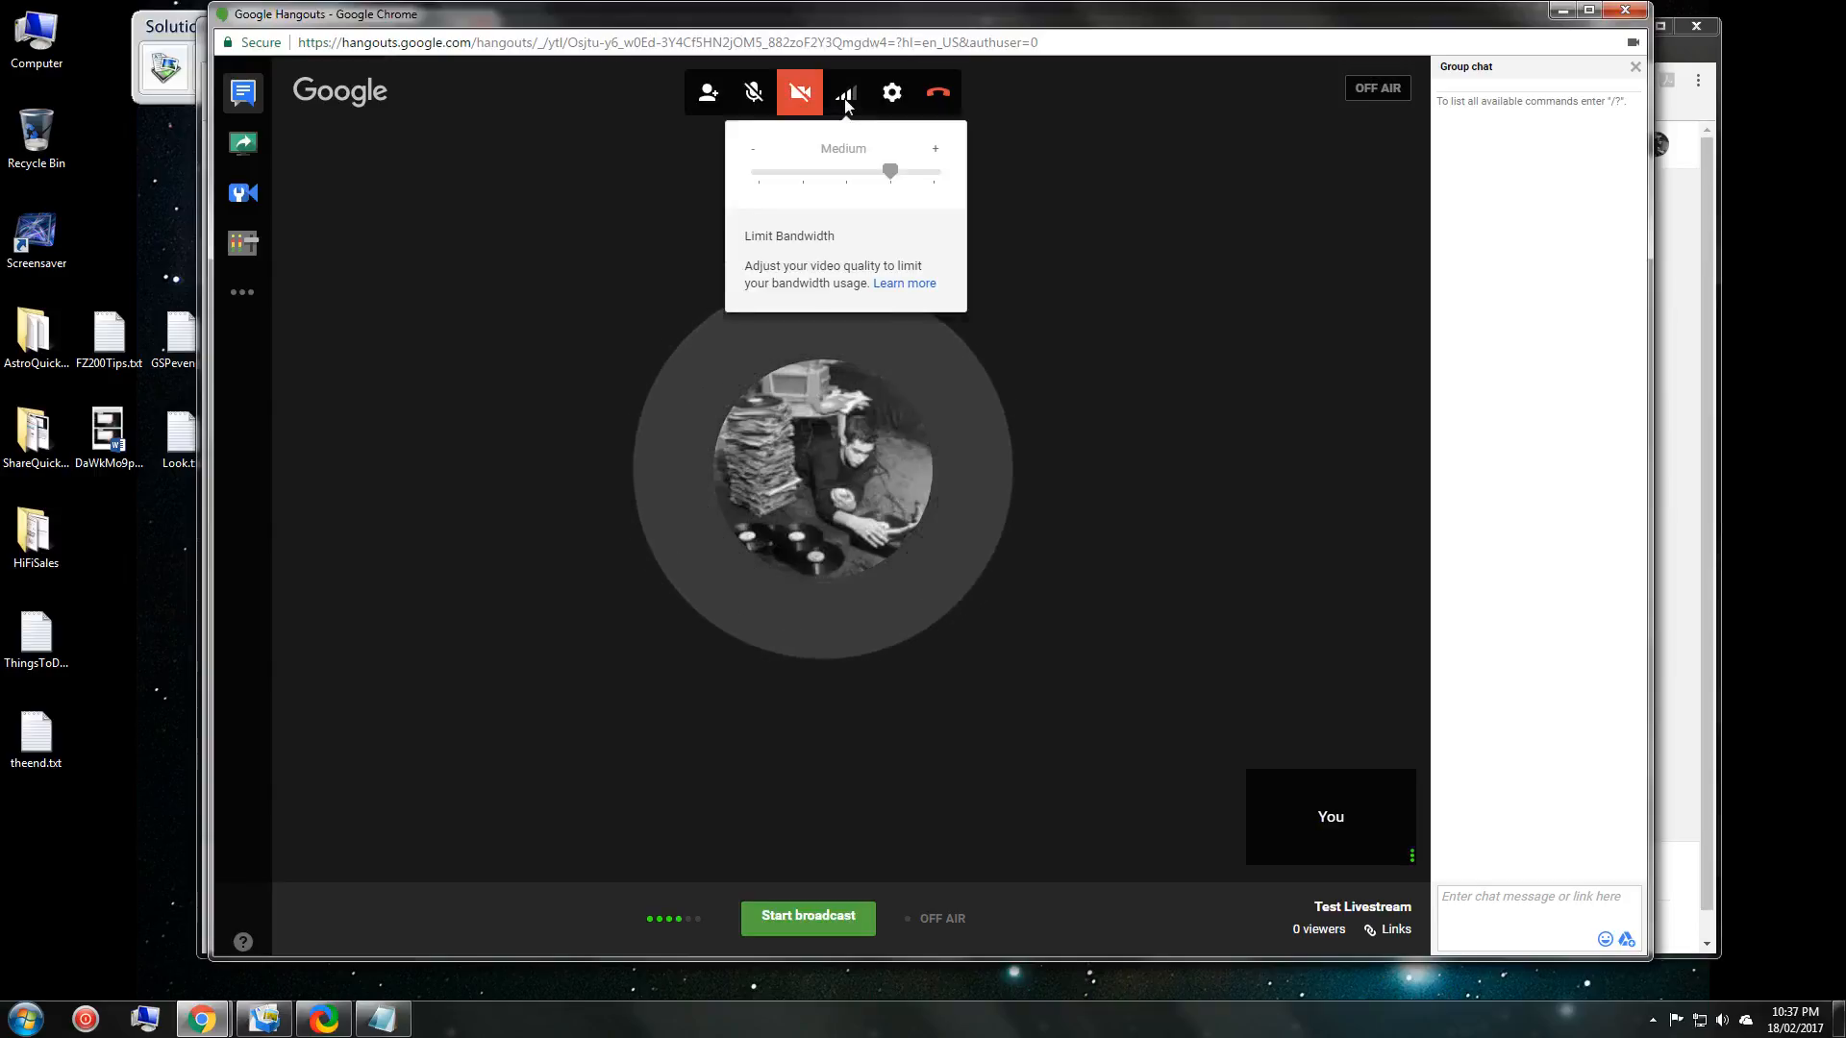
{"action": "left_click", "coordinate": [941, 181]}
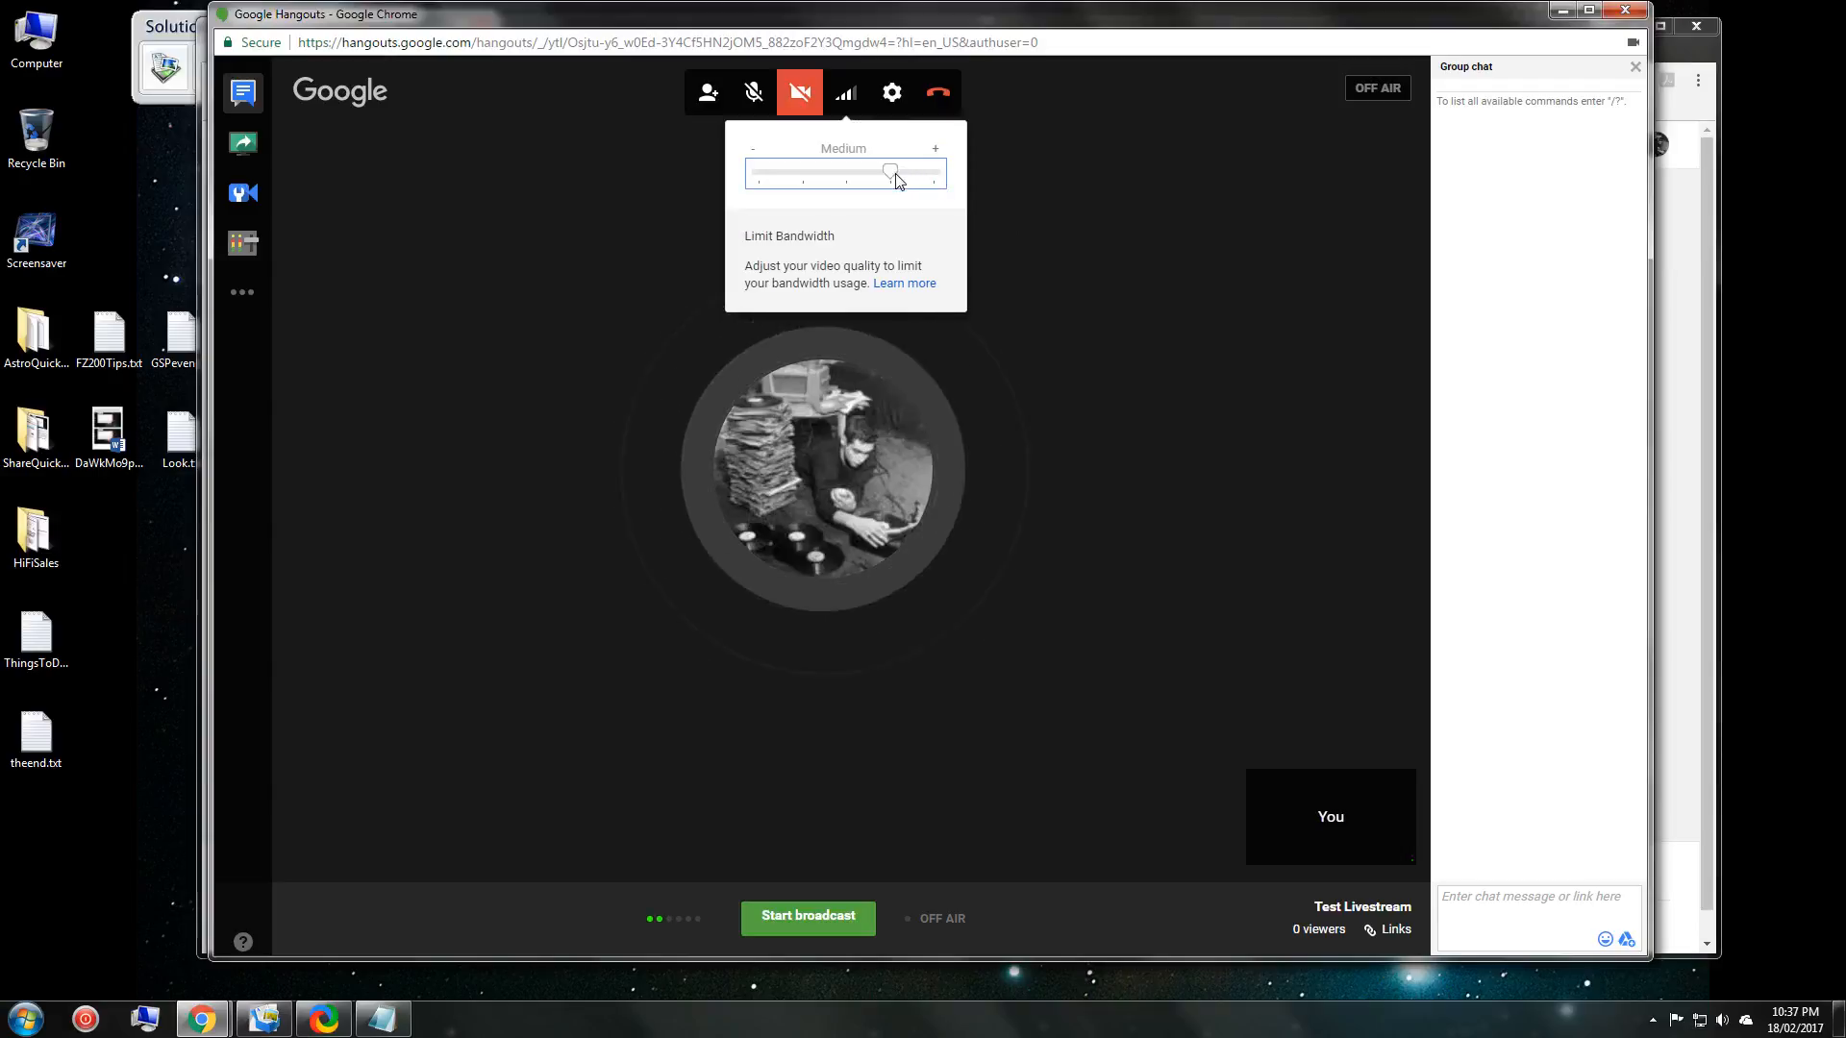
{"action": "left_click", "coordinate": [897, 180]}
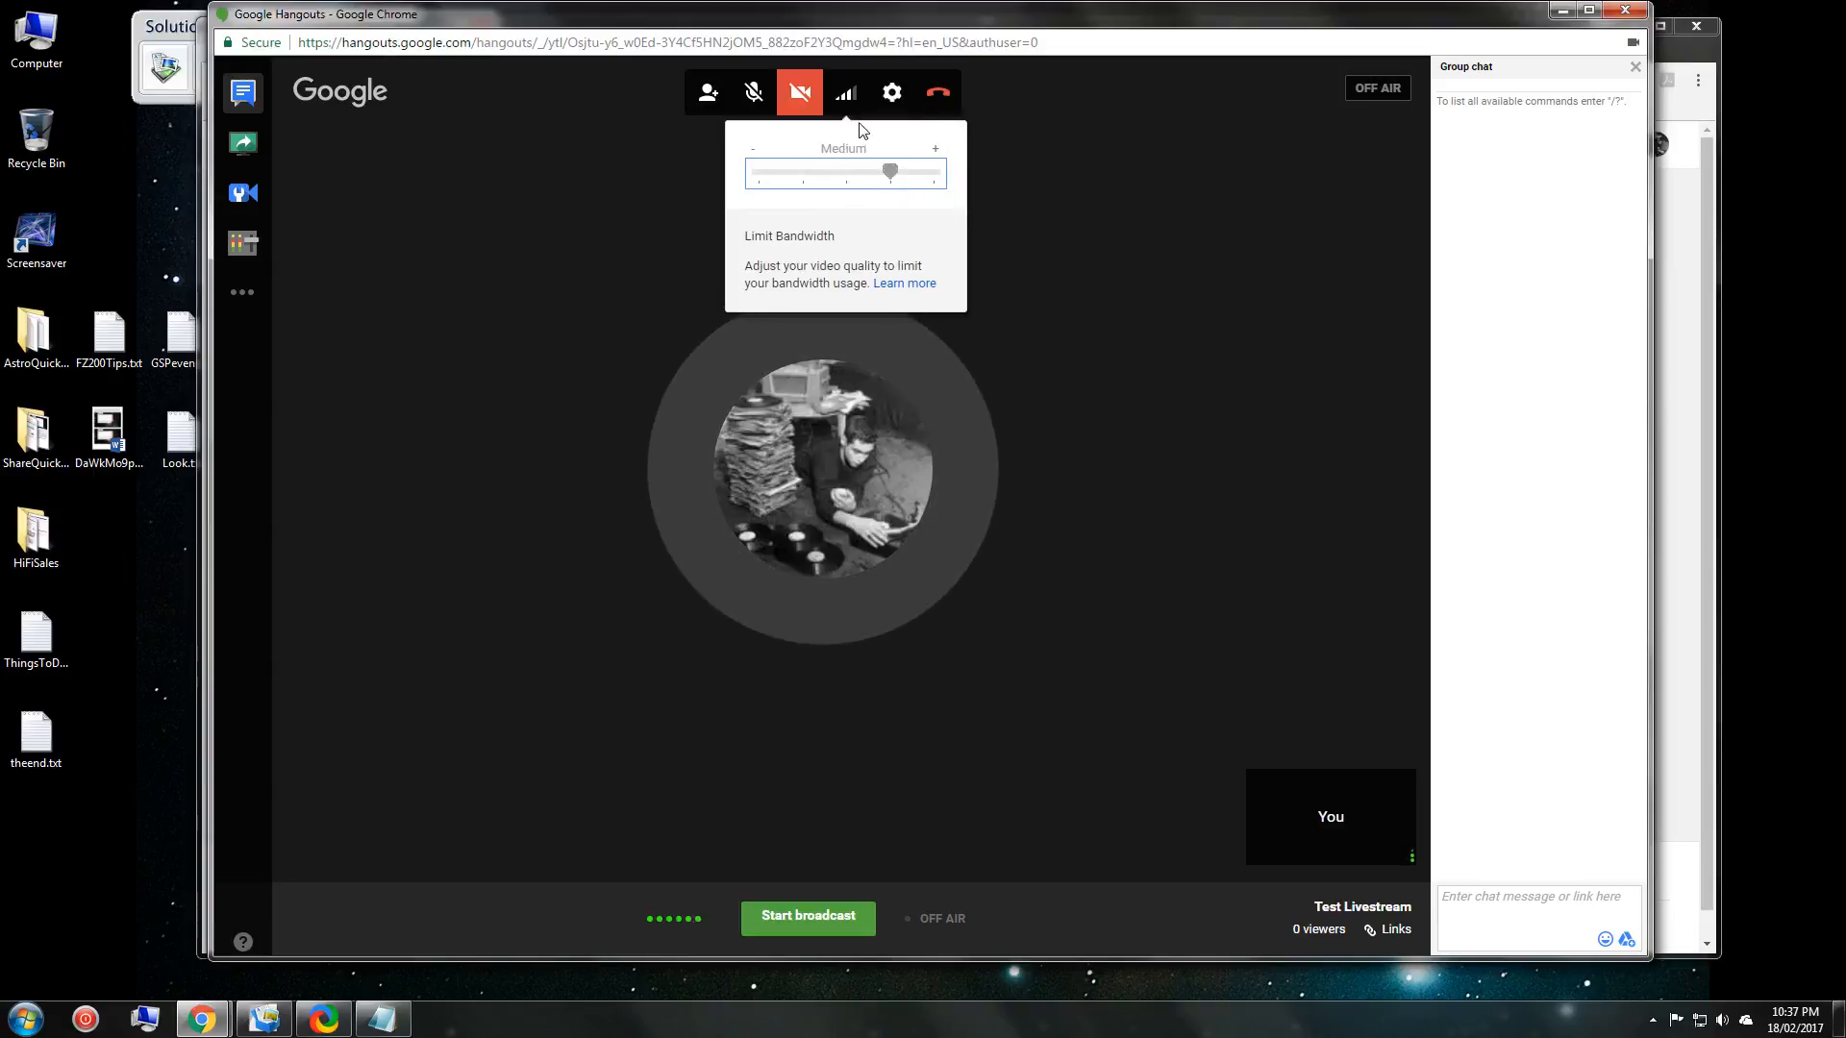
{"action": "left_click", "coordinate": [850, 98]}
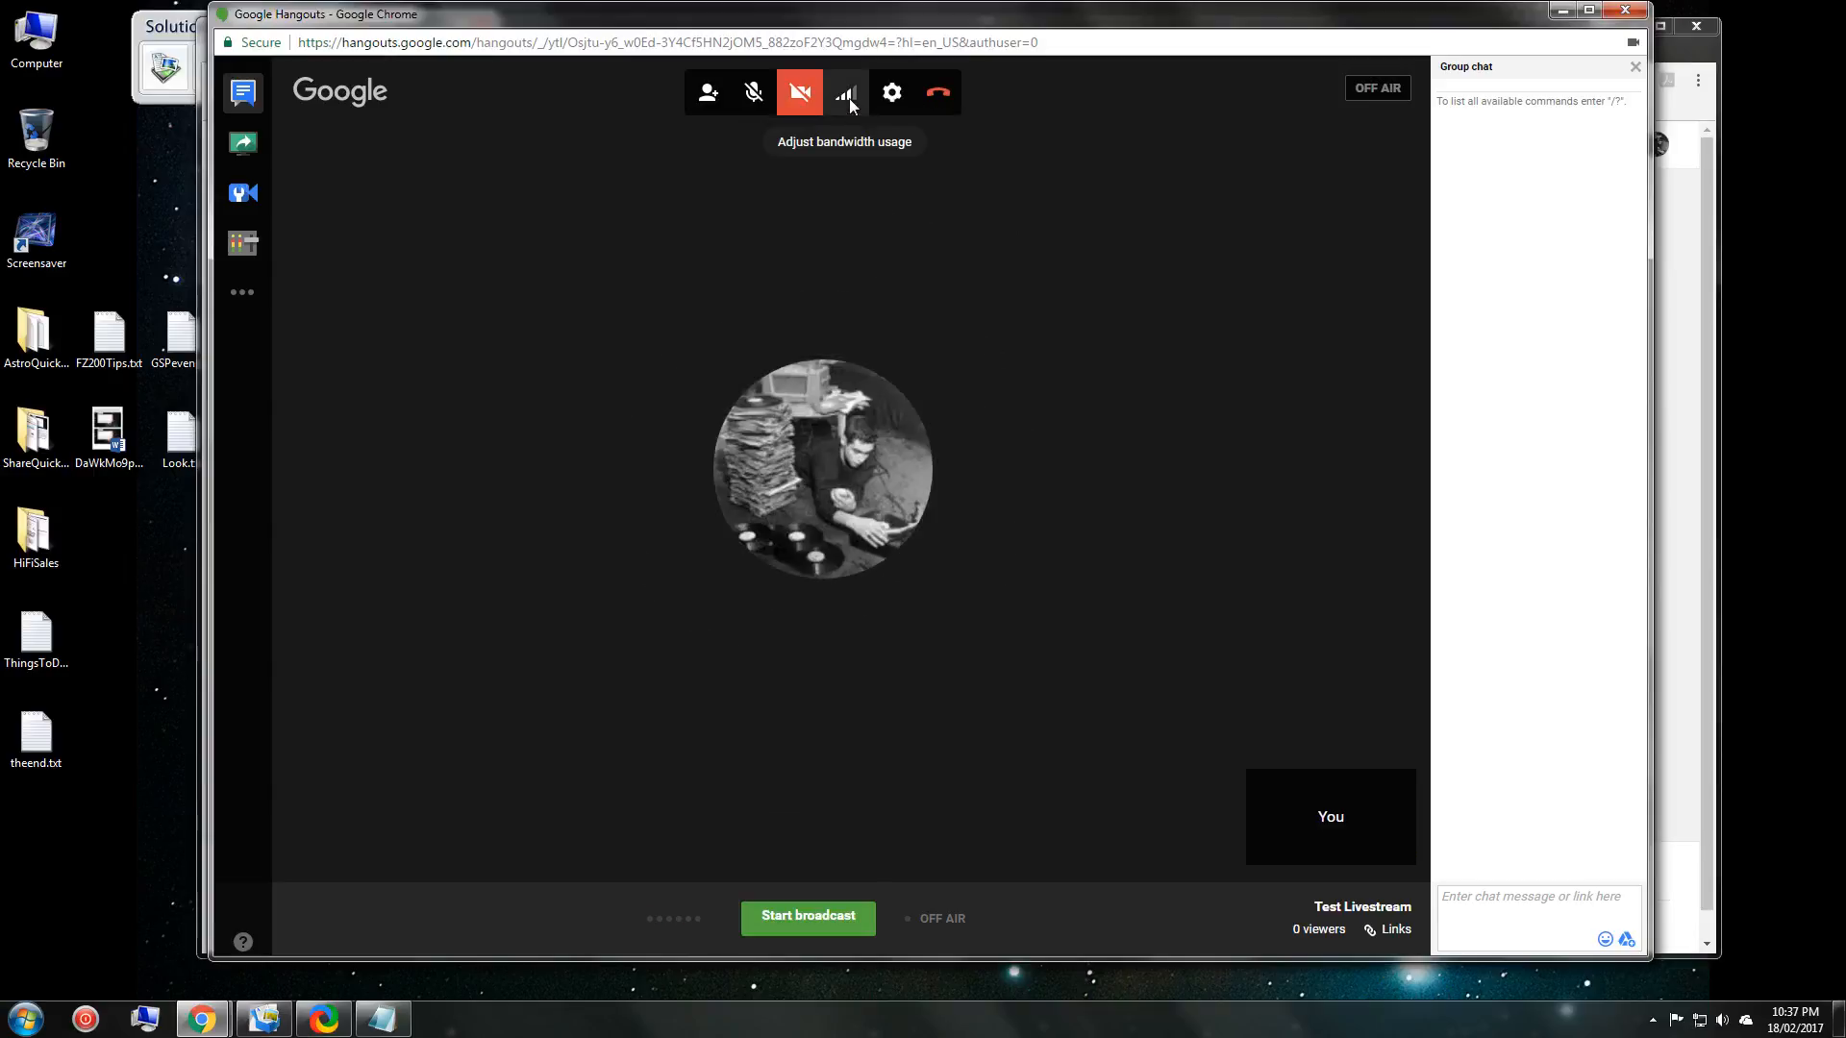
{"action": "left_click", "coordinate": [892, 93]}
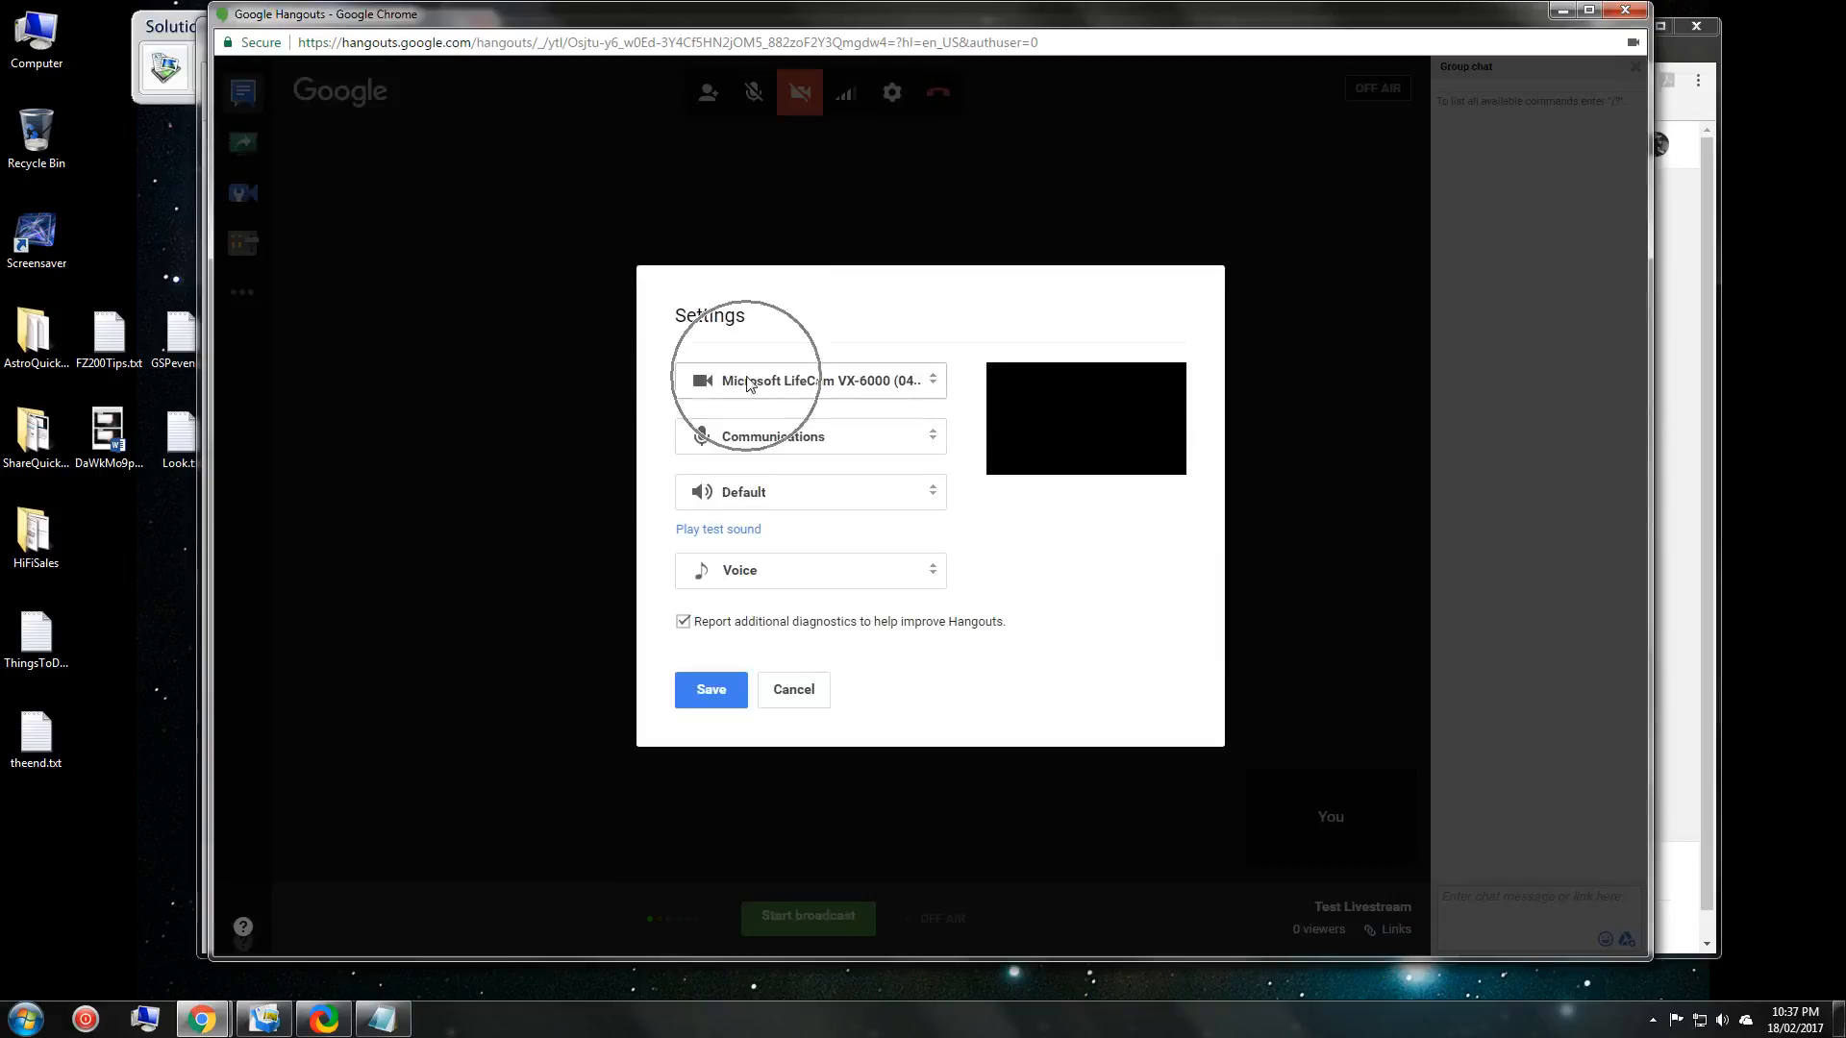
{"action": "key", "text": "ctrl"}
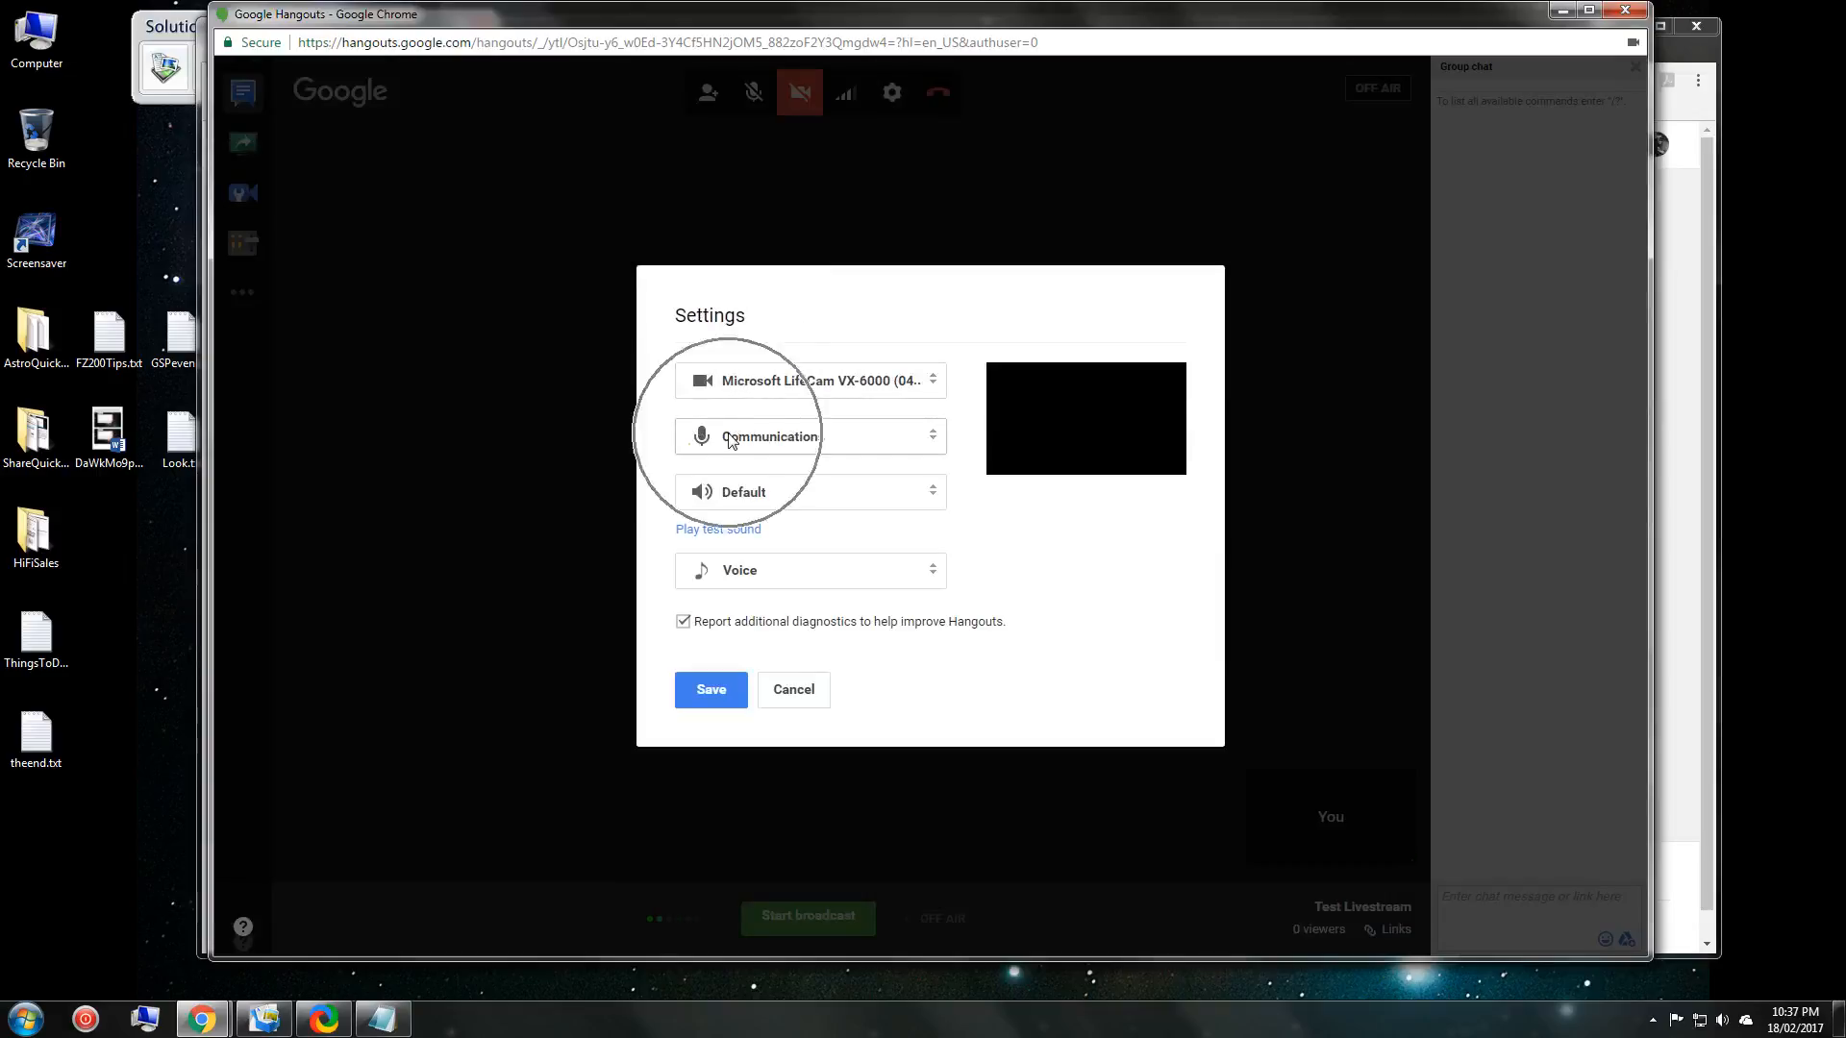
{"action": "left_click", "coordinate": [925, 447]}
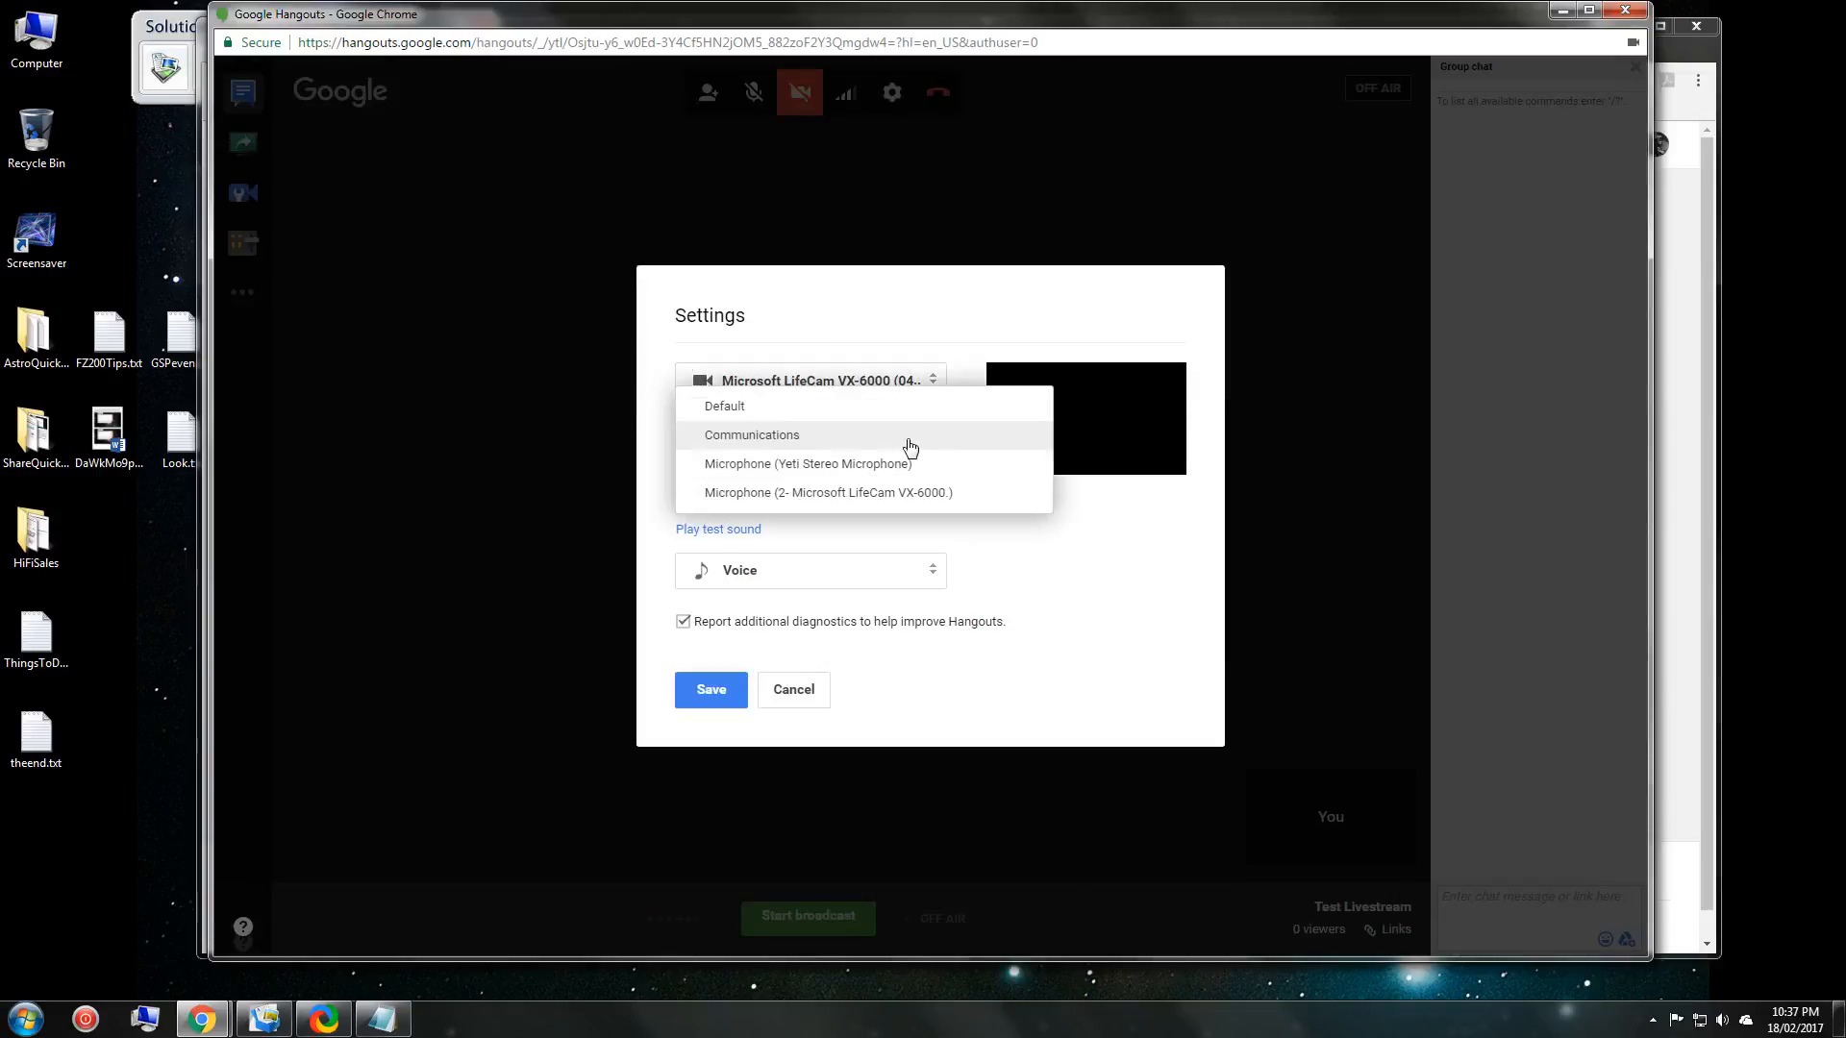
{"action": "left_click", "coordinate": [692, 312]}
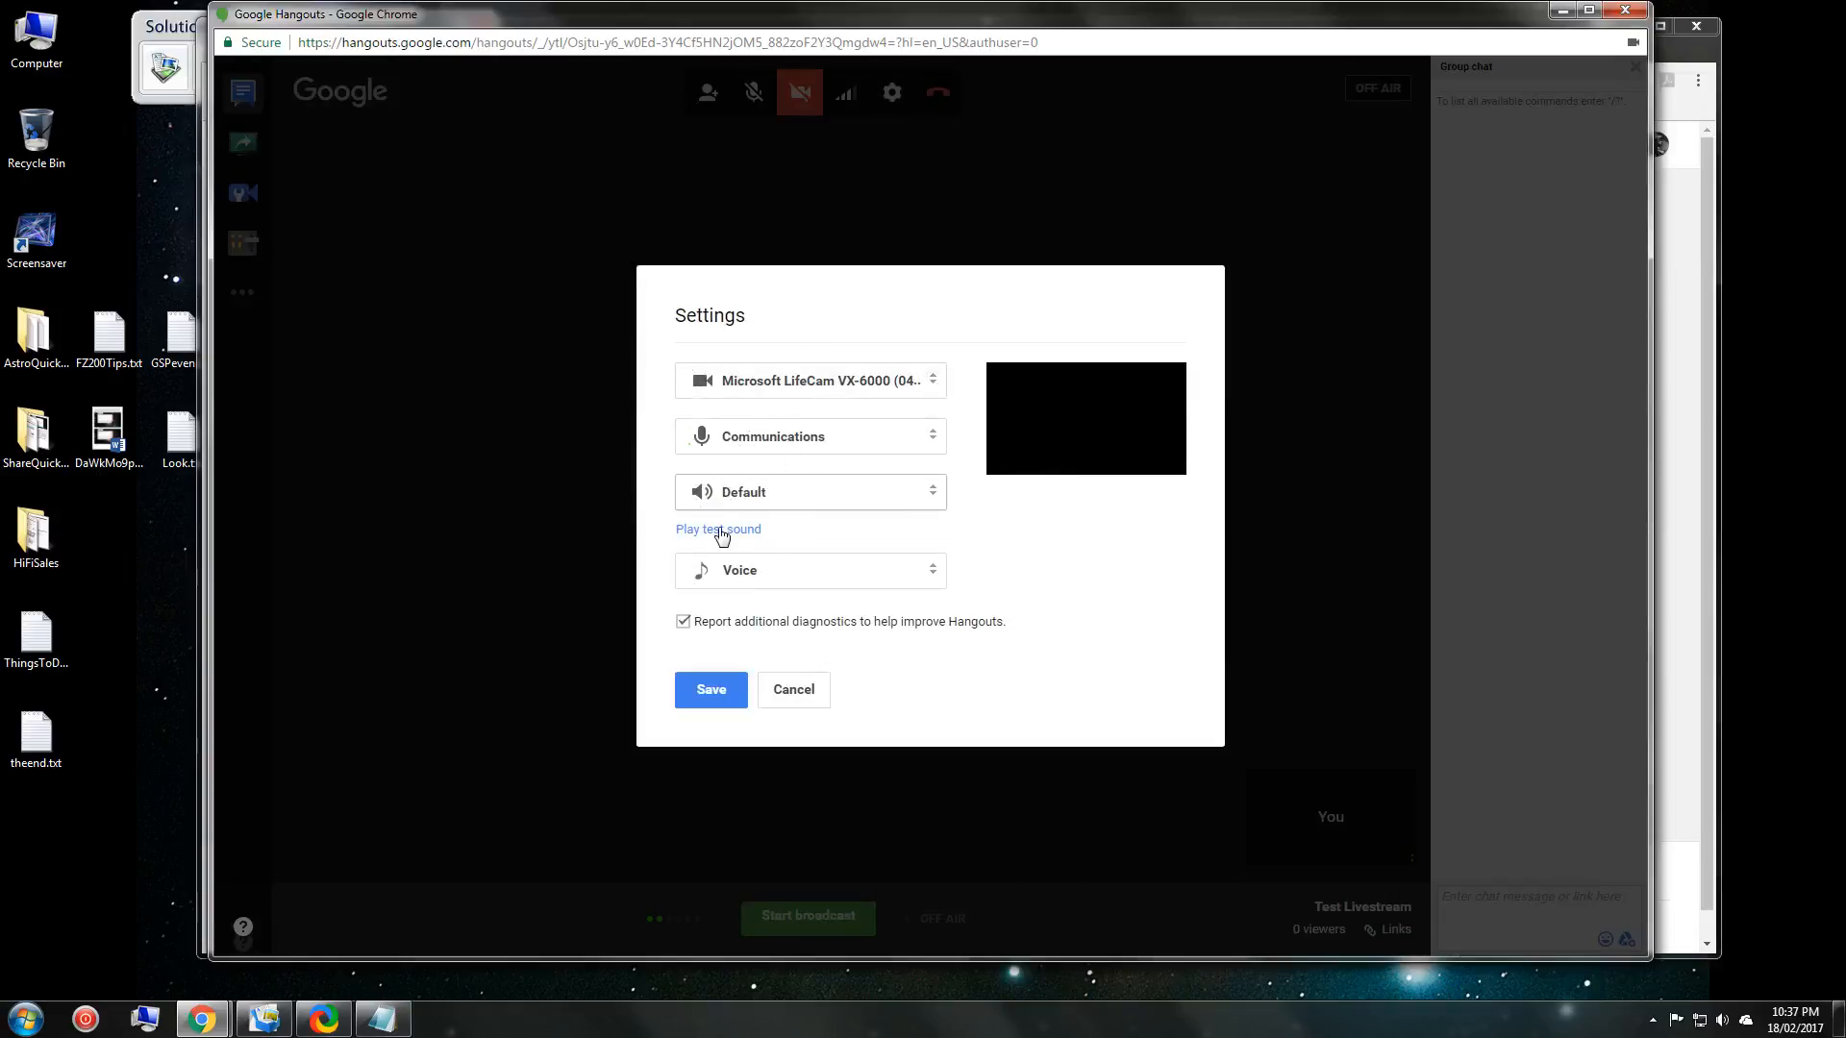
{"action": "left_click", "coordinate": [938, 572]}
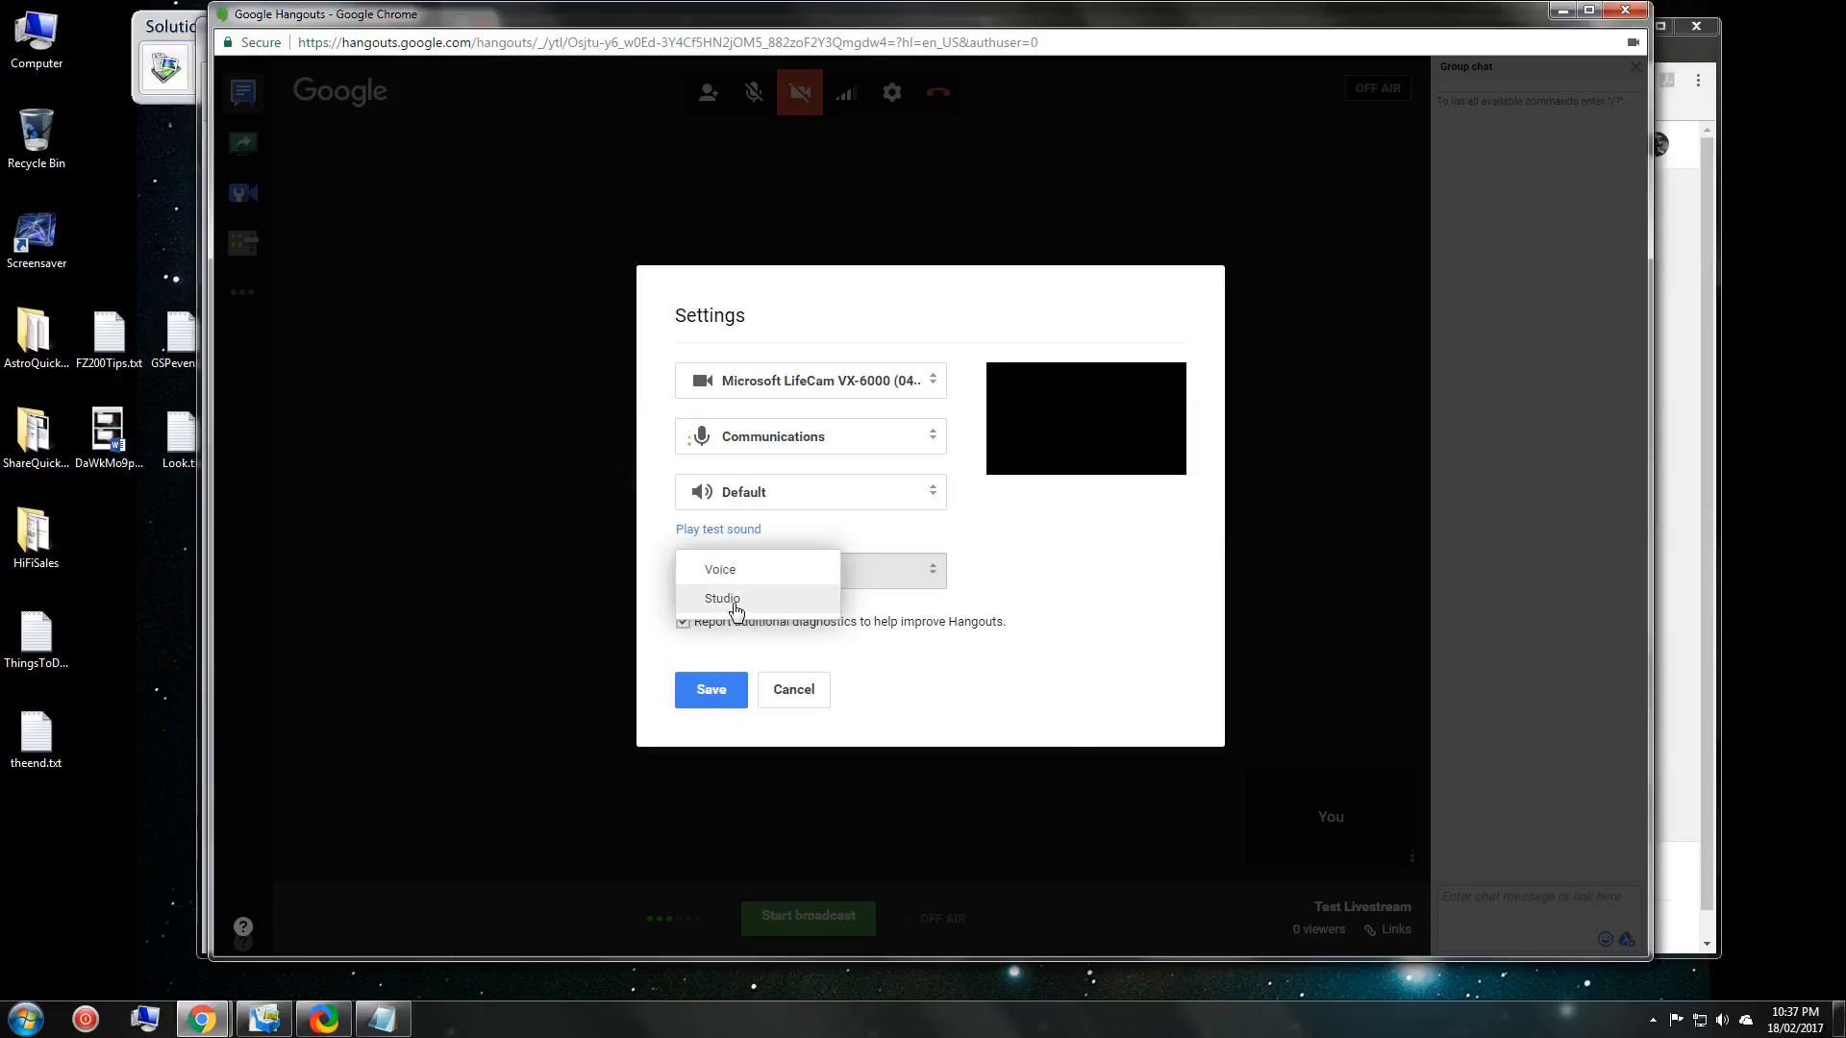
{"action": "left_click", "coordinate": [793, 689]}
{"action": "left_click", "coordinate": [793, 689]}
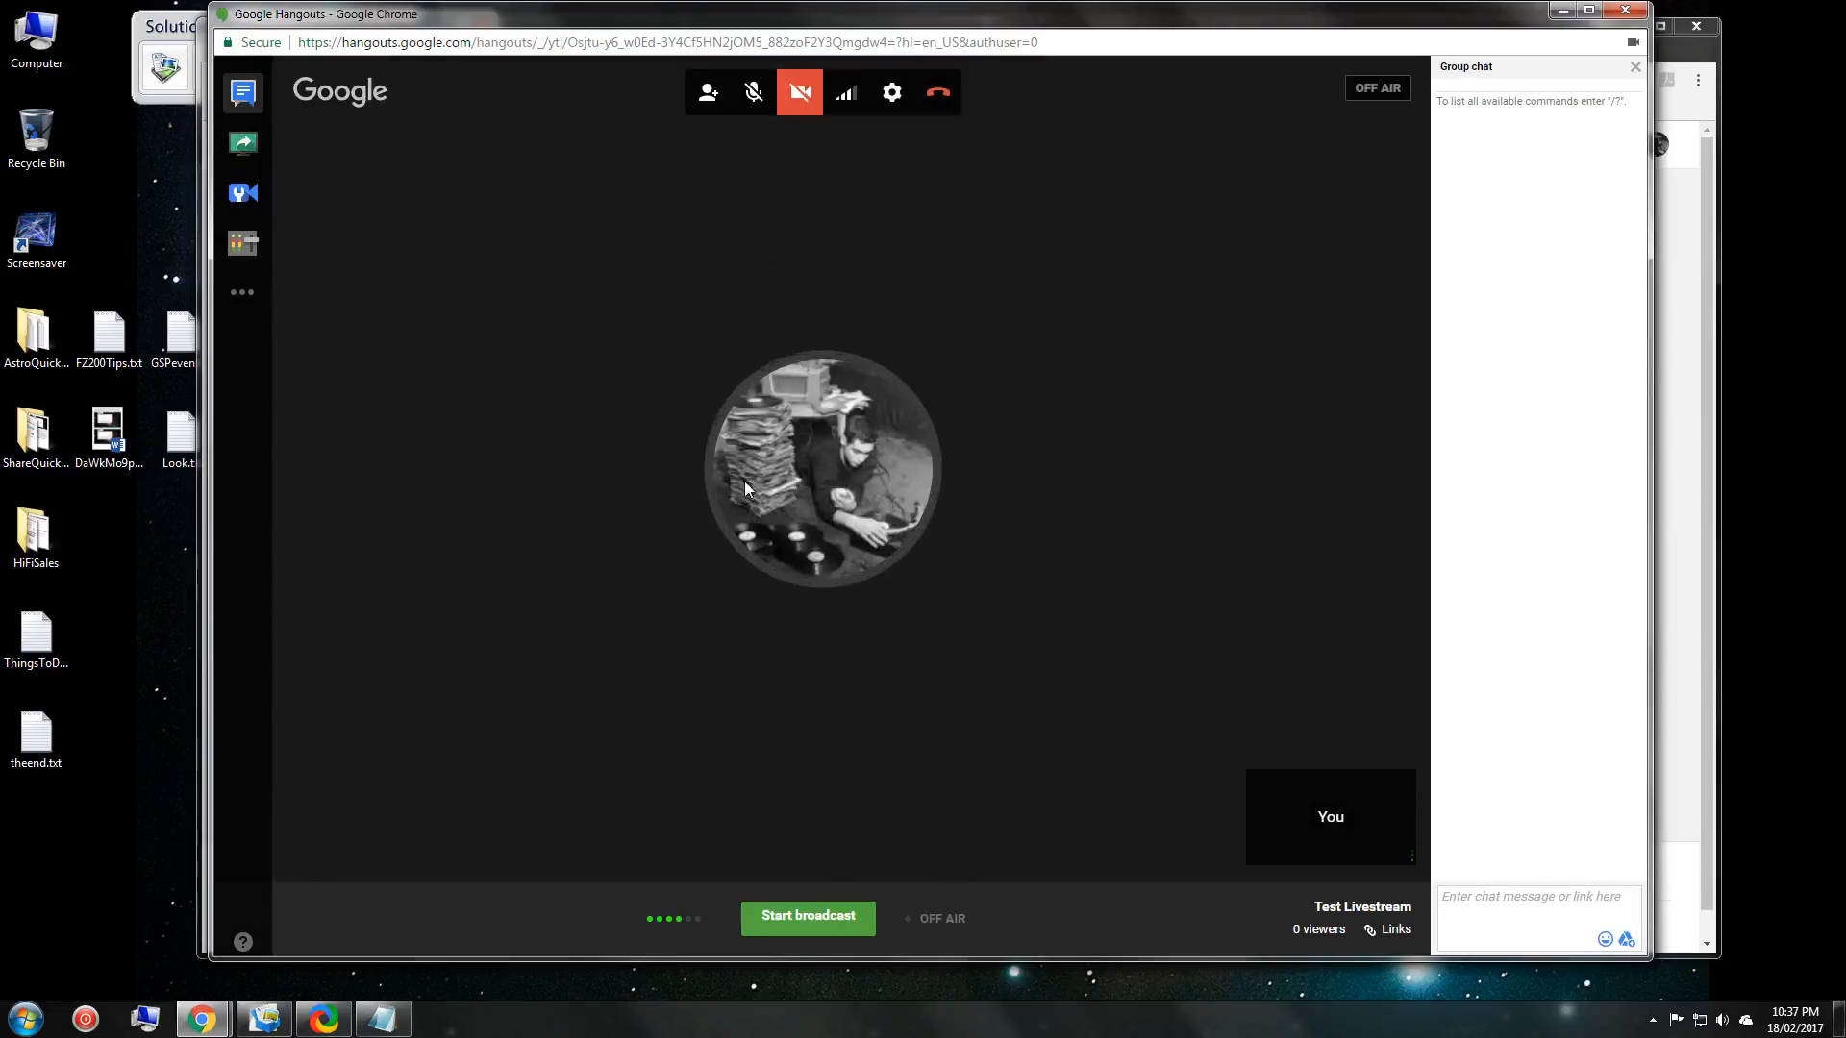
Set Cameraman's 'Broadcast the large video' option to Yes, then show the Control Room participants.
{"action": "left_click", "coordinate": [247, 194]}
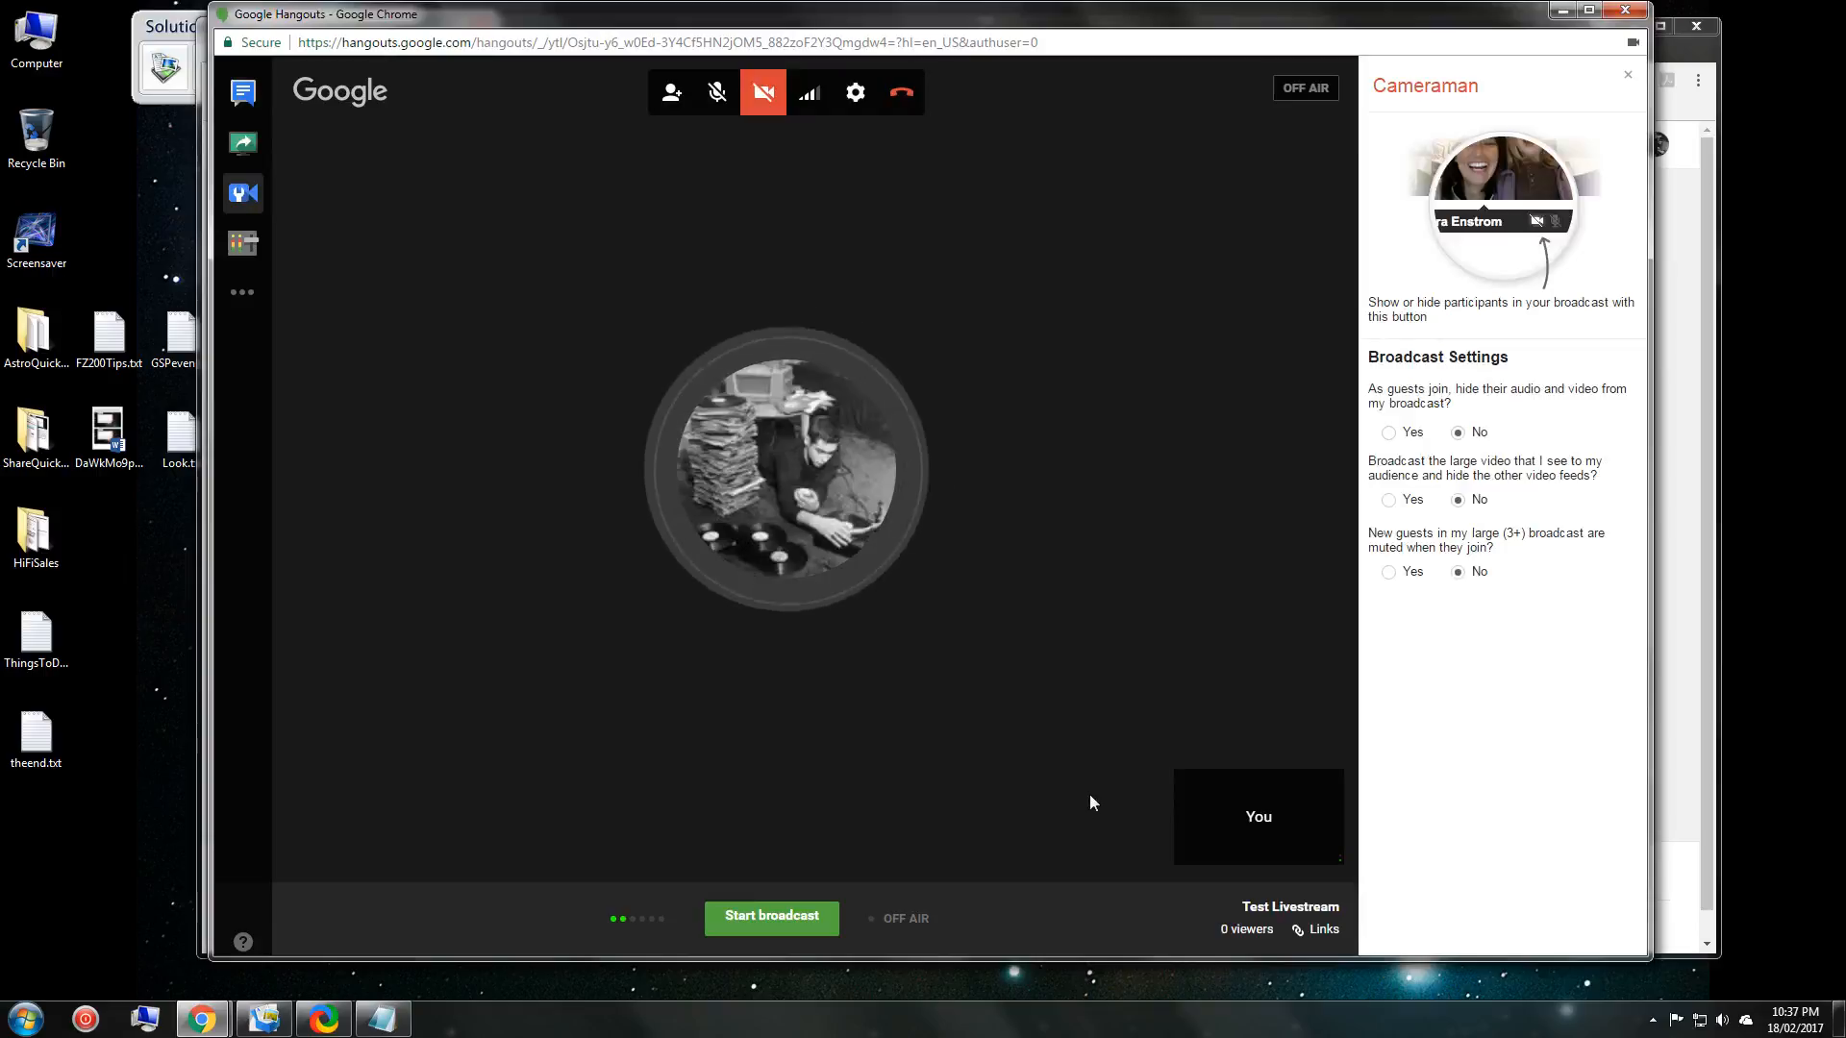
{"action": "left_click", "coordinate": [1133, 902]}
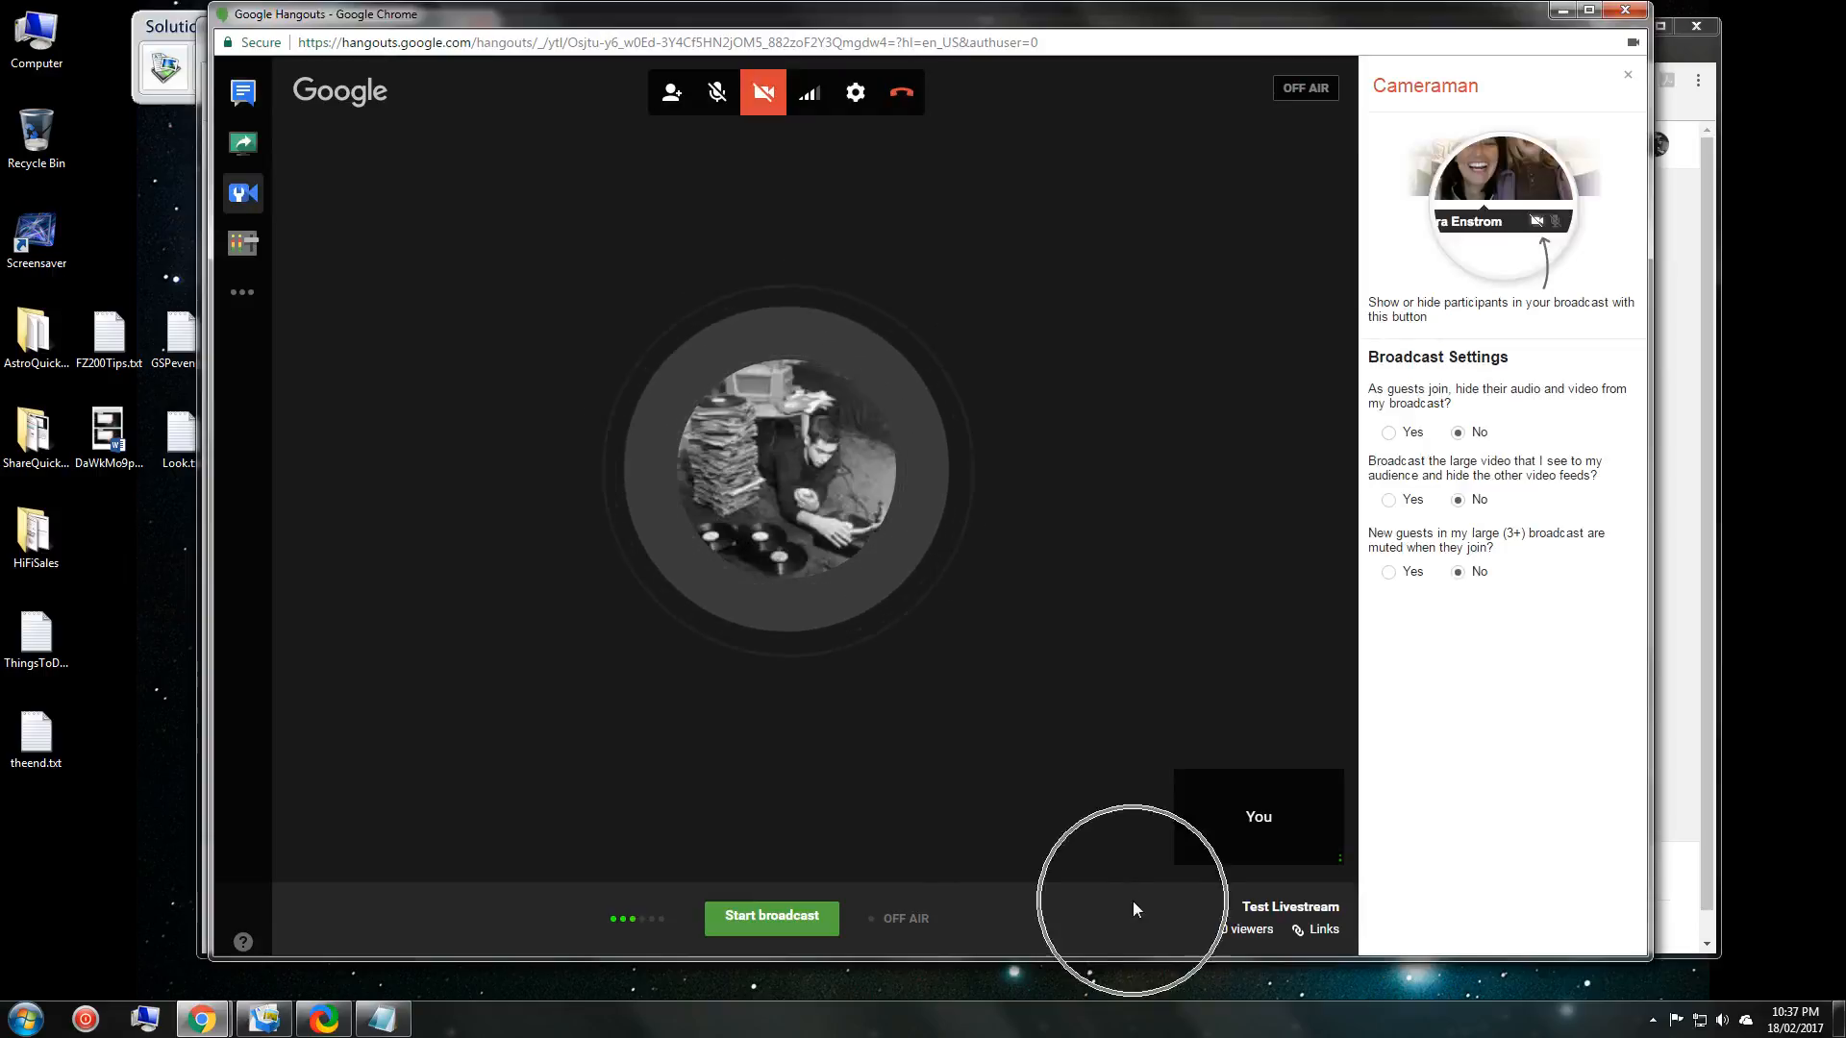
{"action": "left_click", "coordinate": [967, 904]}
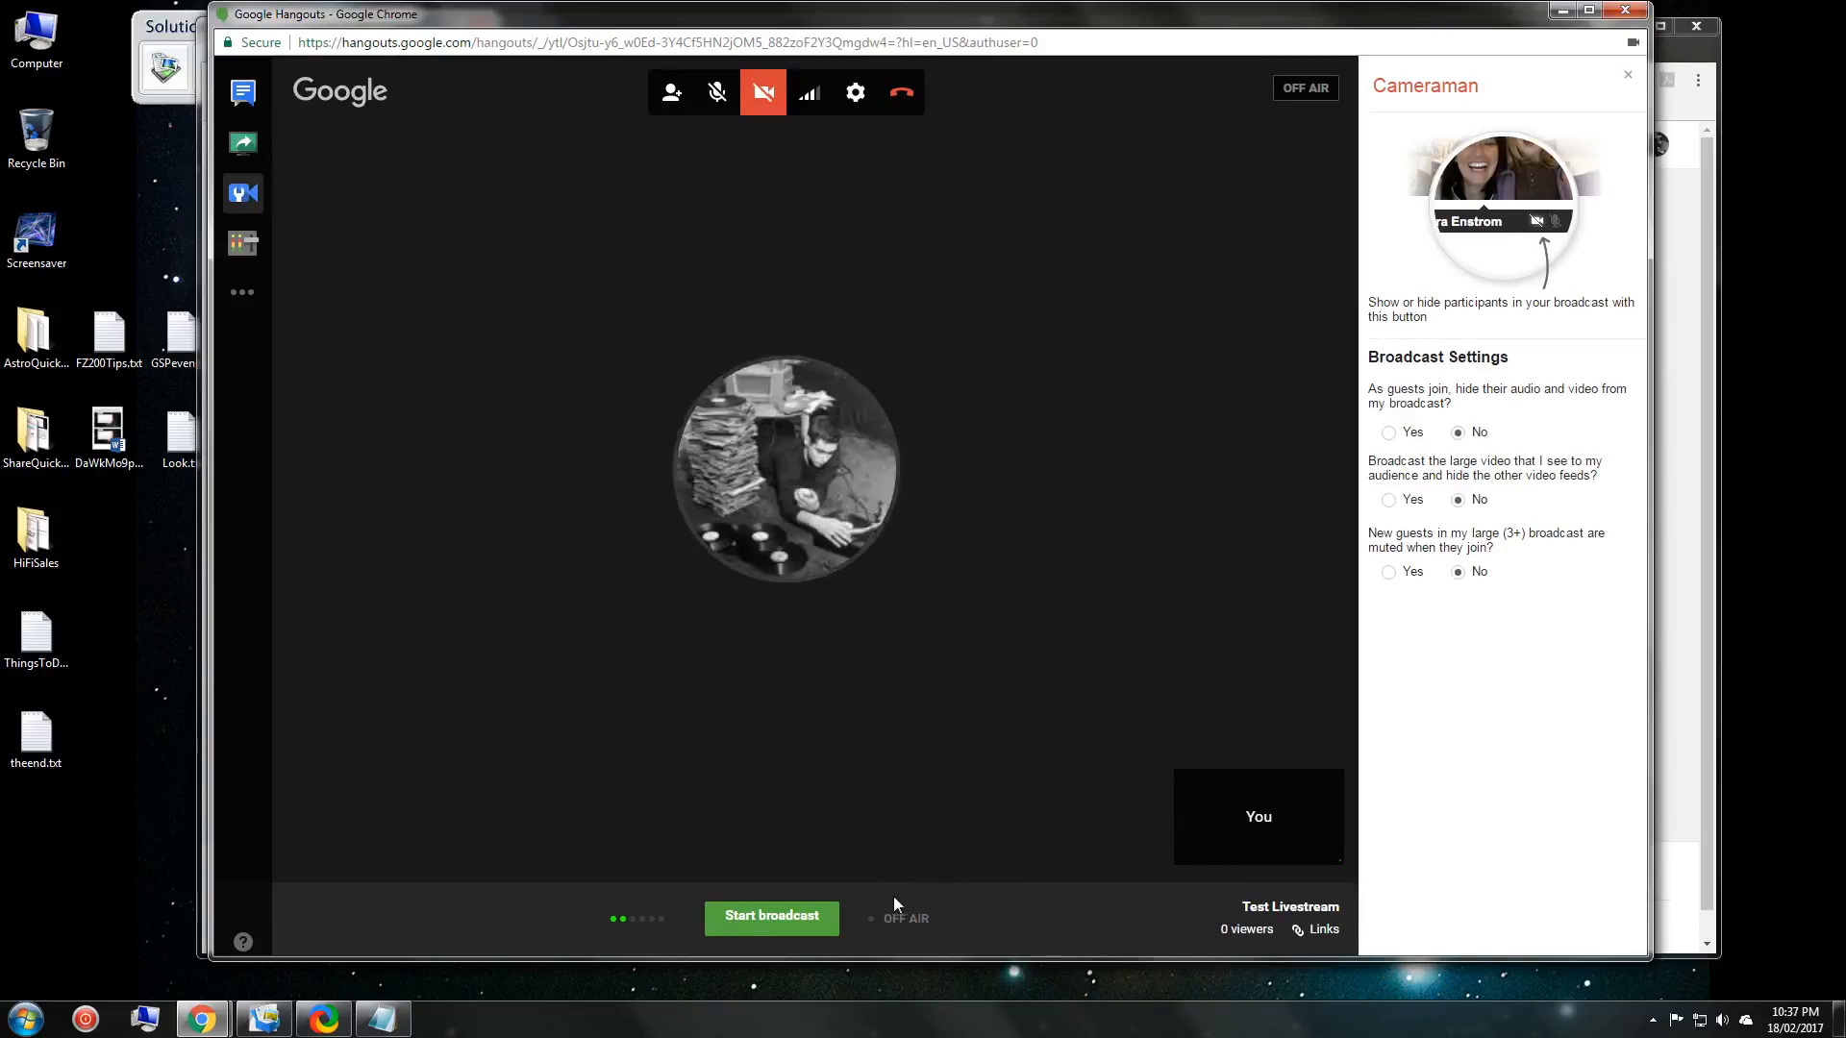
{"action": "left_click", "coordinate": [886, 896]}
{"action": "left_click", "coordinate": [625, 892]}
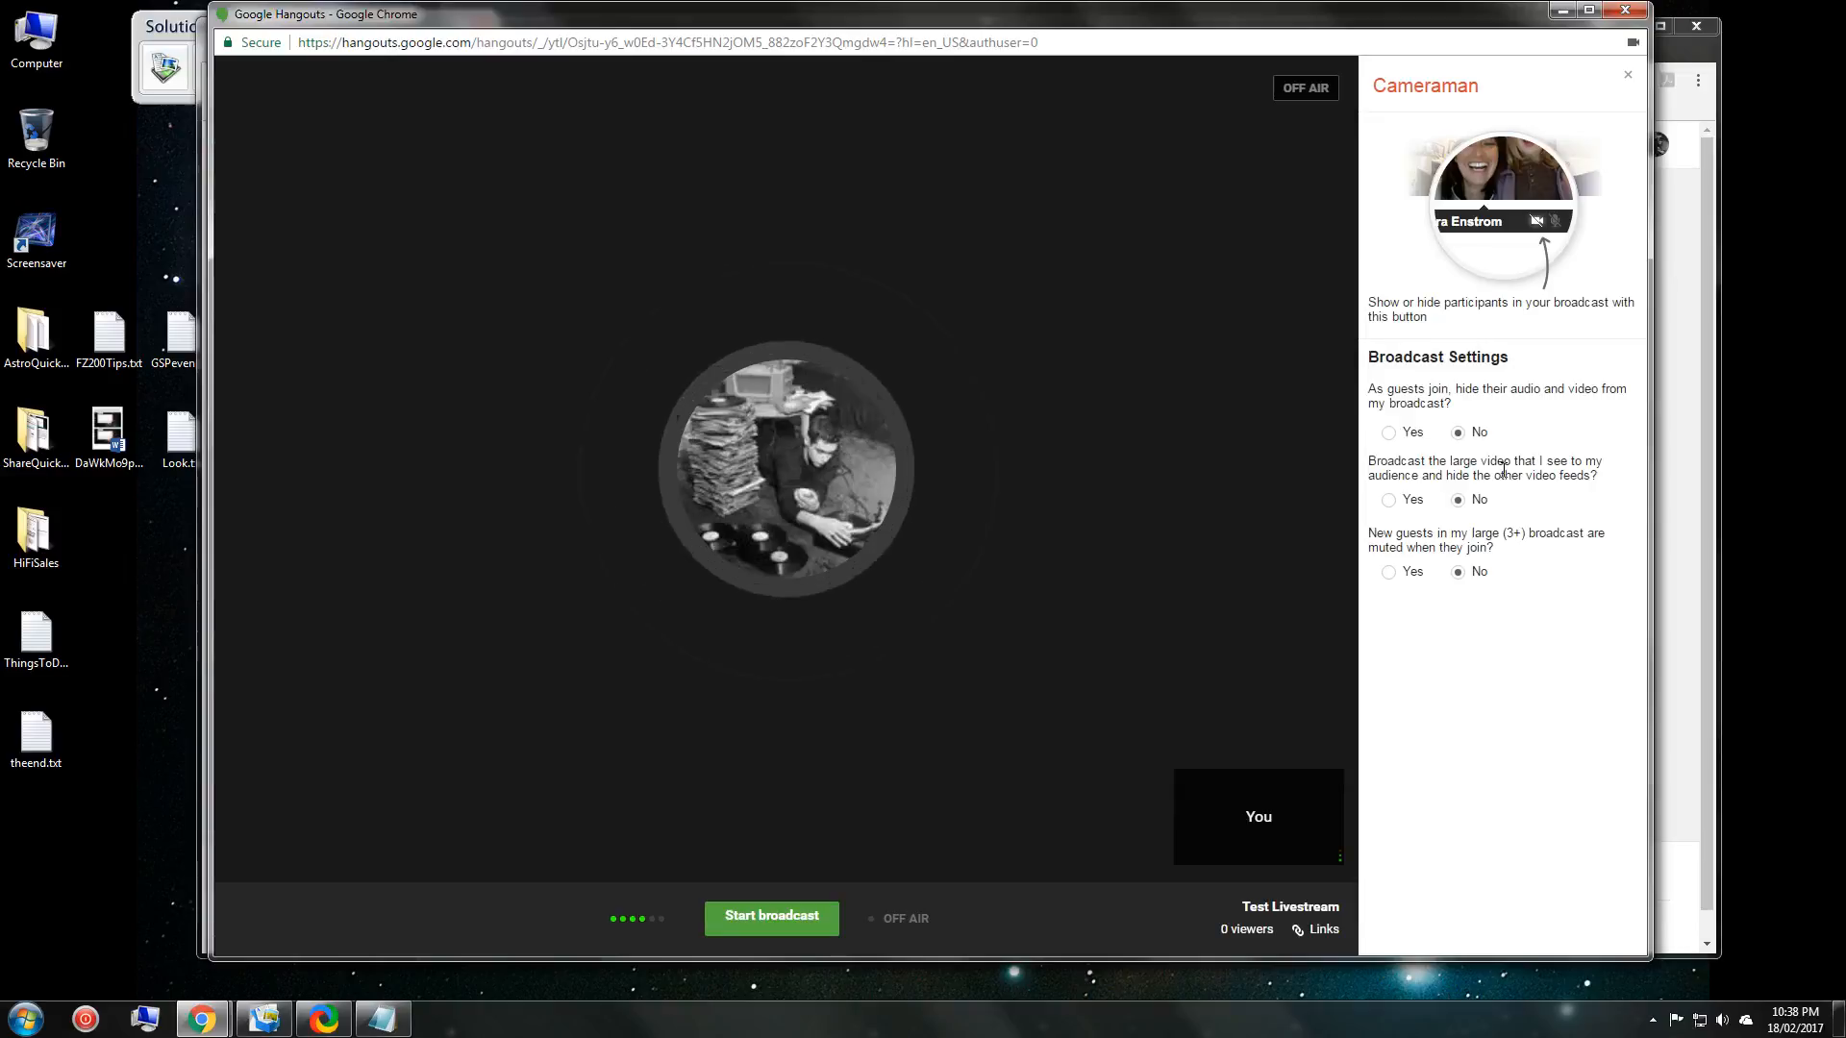
{"action": "mouse_move", "coordinate": [869, 276]}
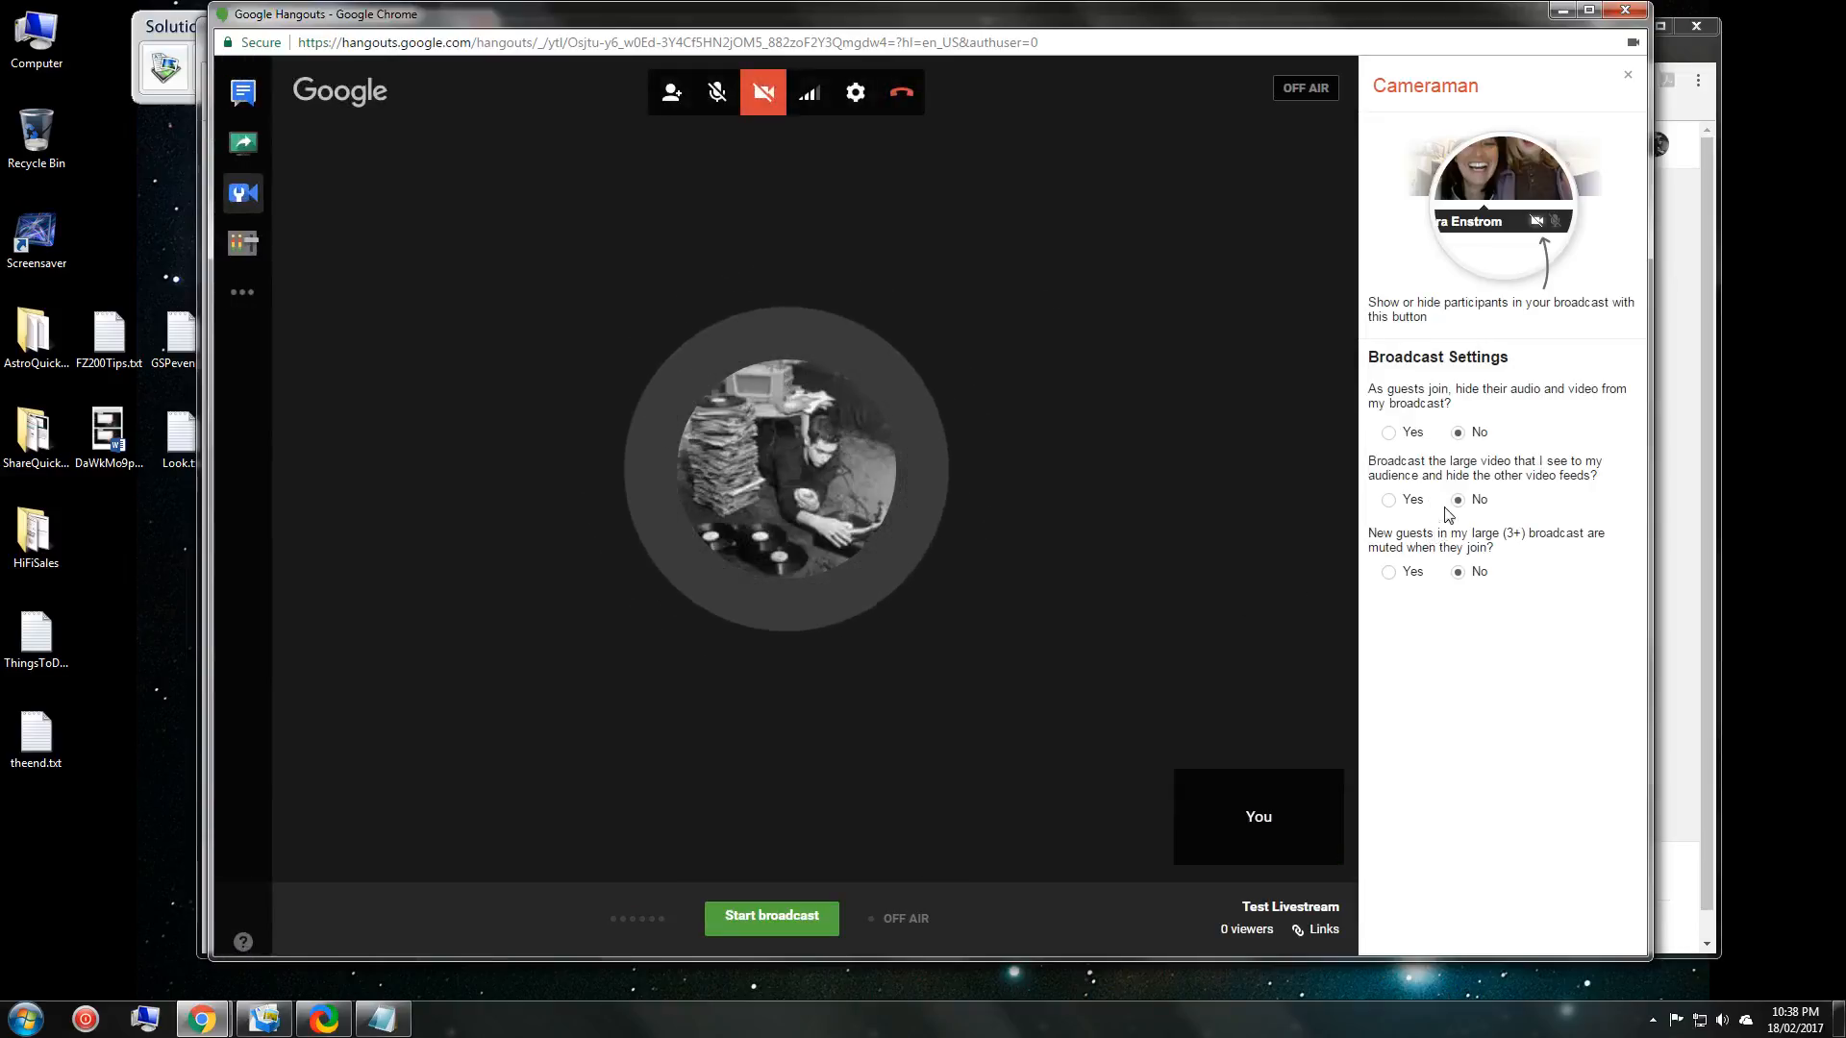
{"action": "key", "text": "ctrl"}
{"action": "left_click", "coordinate": [1390, 501]}
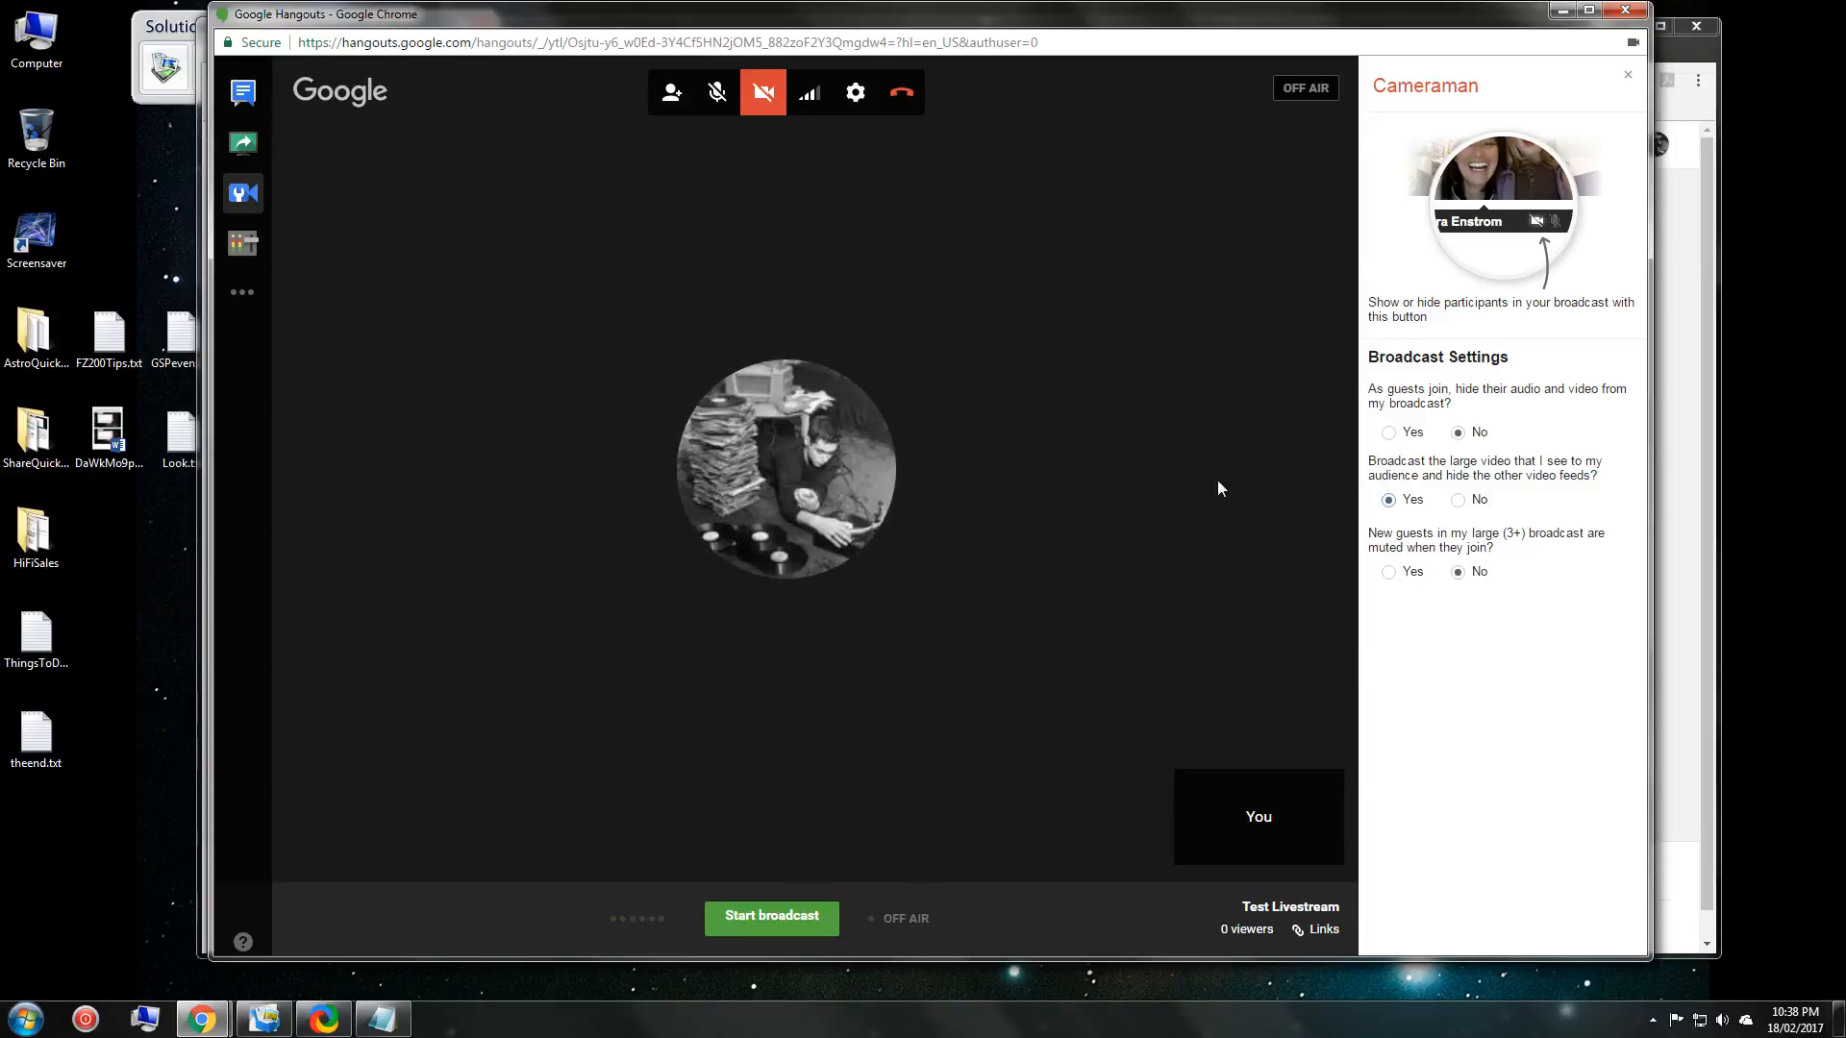
{"action": "left_click", "coordinate": [243, 245]}
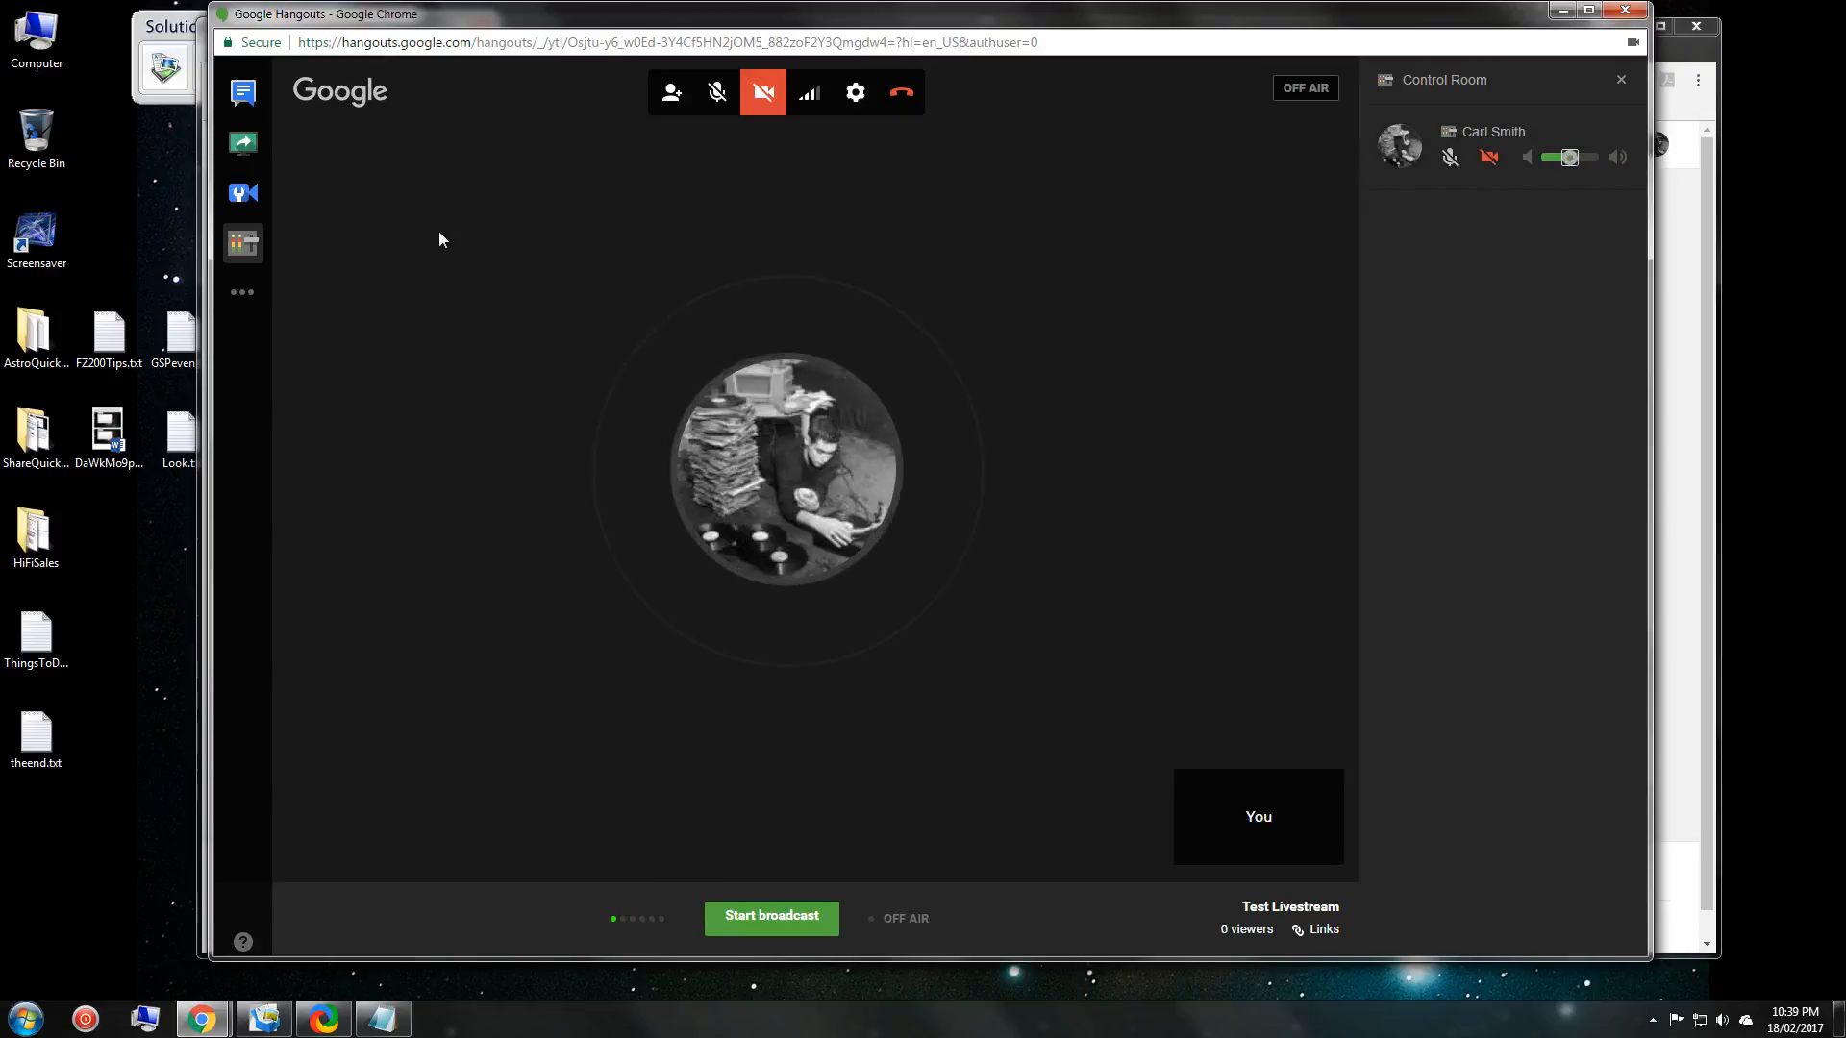
Switch the sidebar to the group chat and put the cursor in the message box.
{"action": "left_click", "coordinate": [243, 92]}
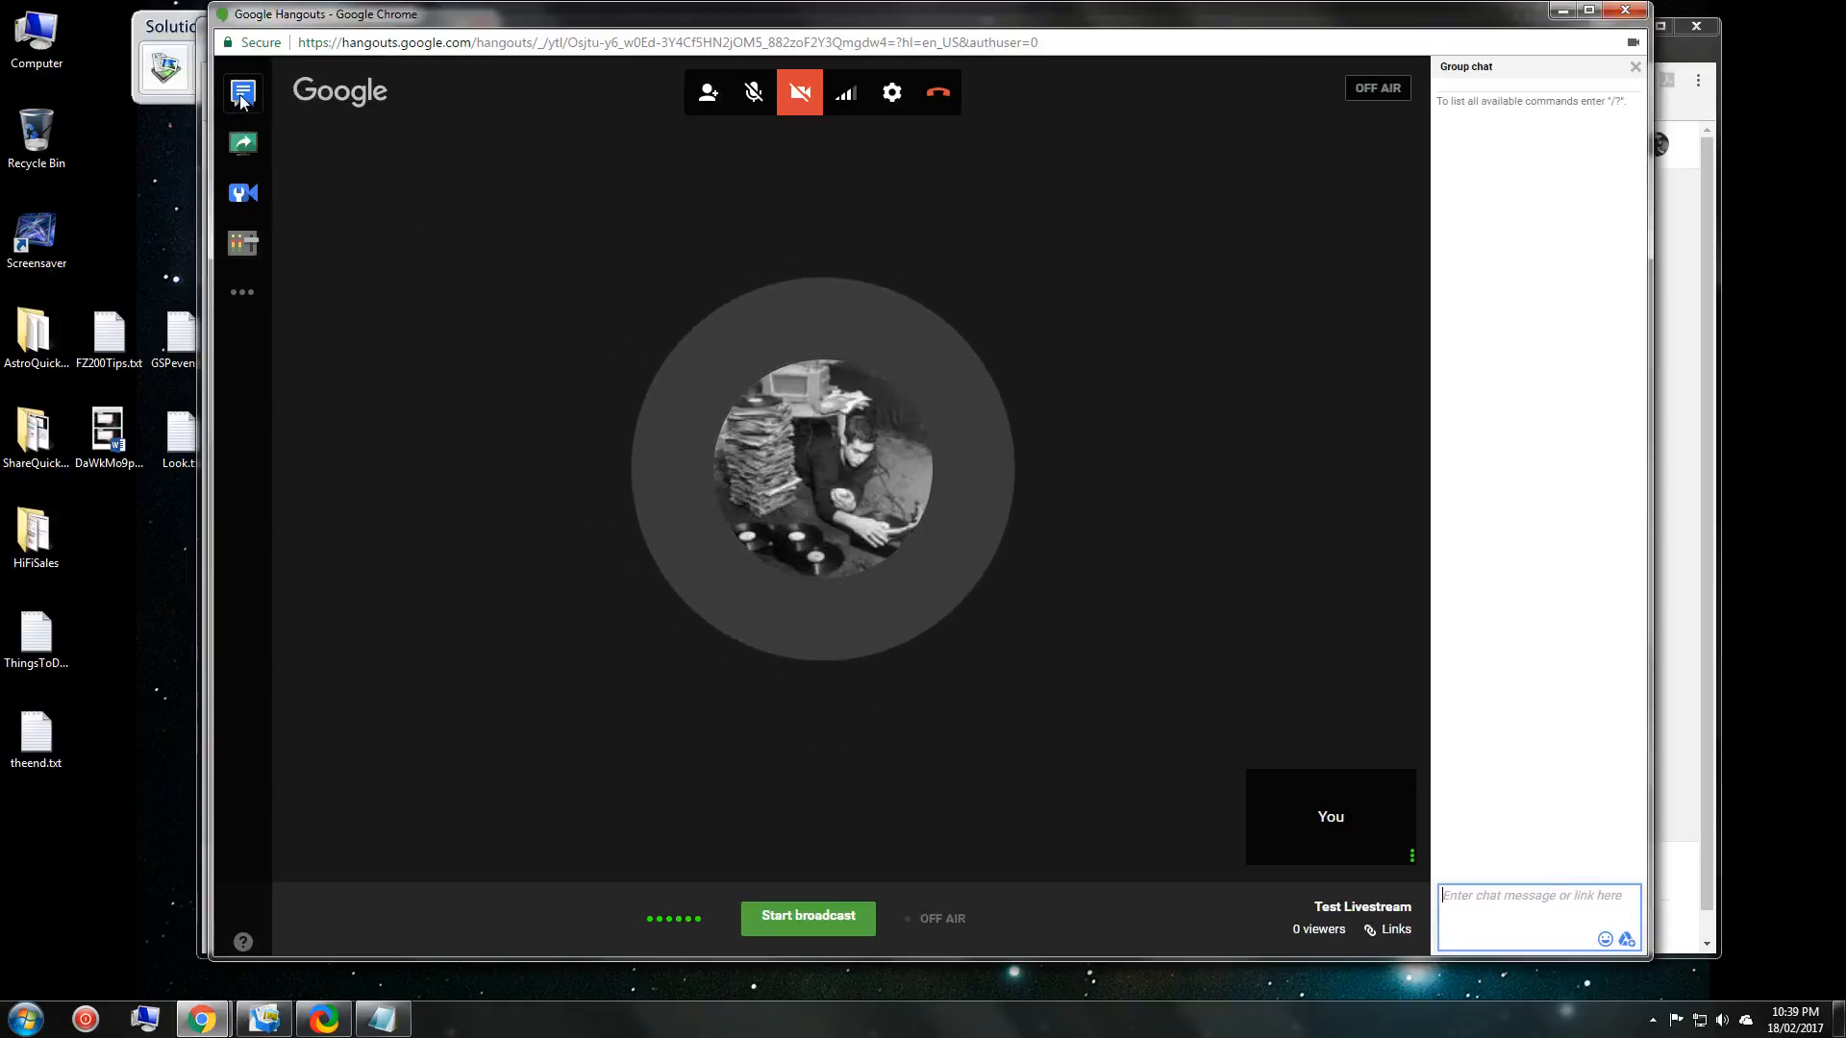
{"action": "left_click", "coordinate": [1525, 288]}
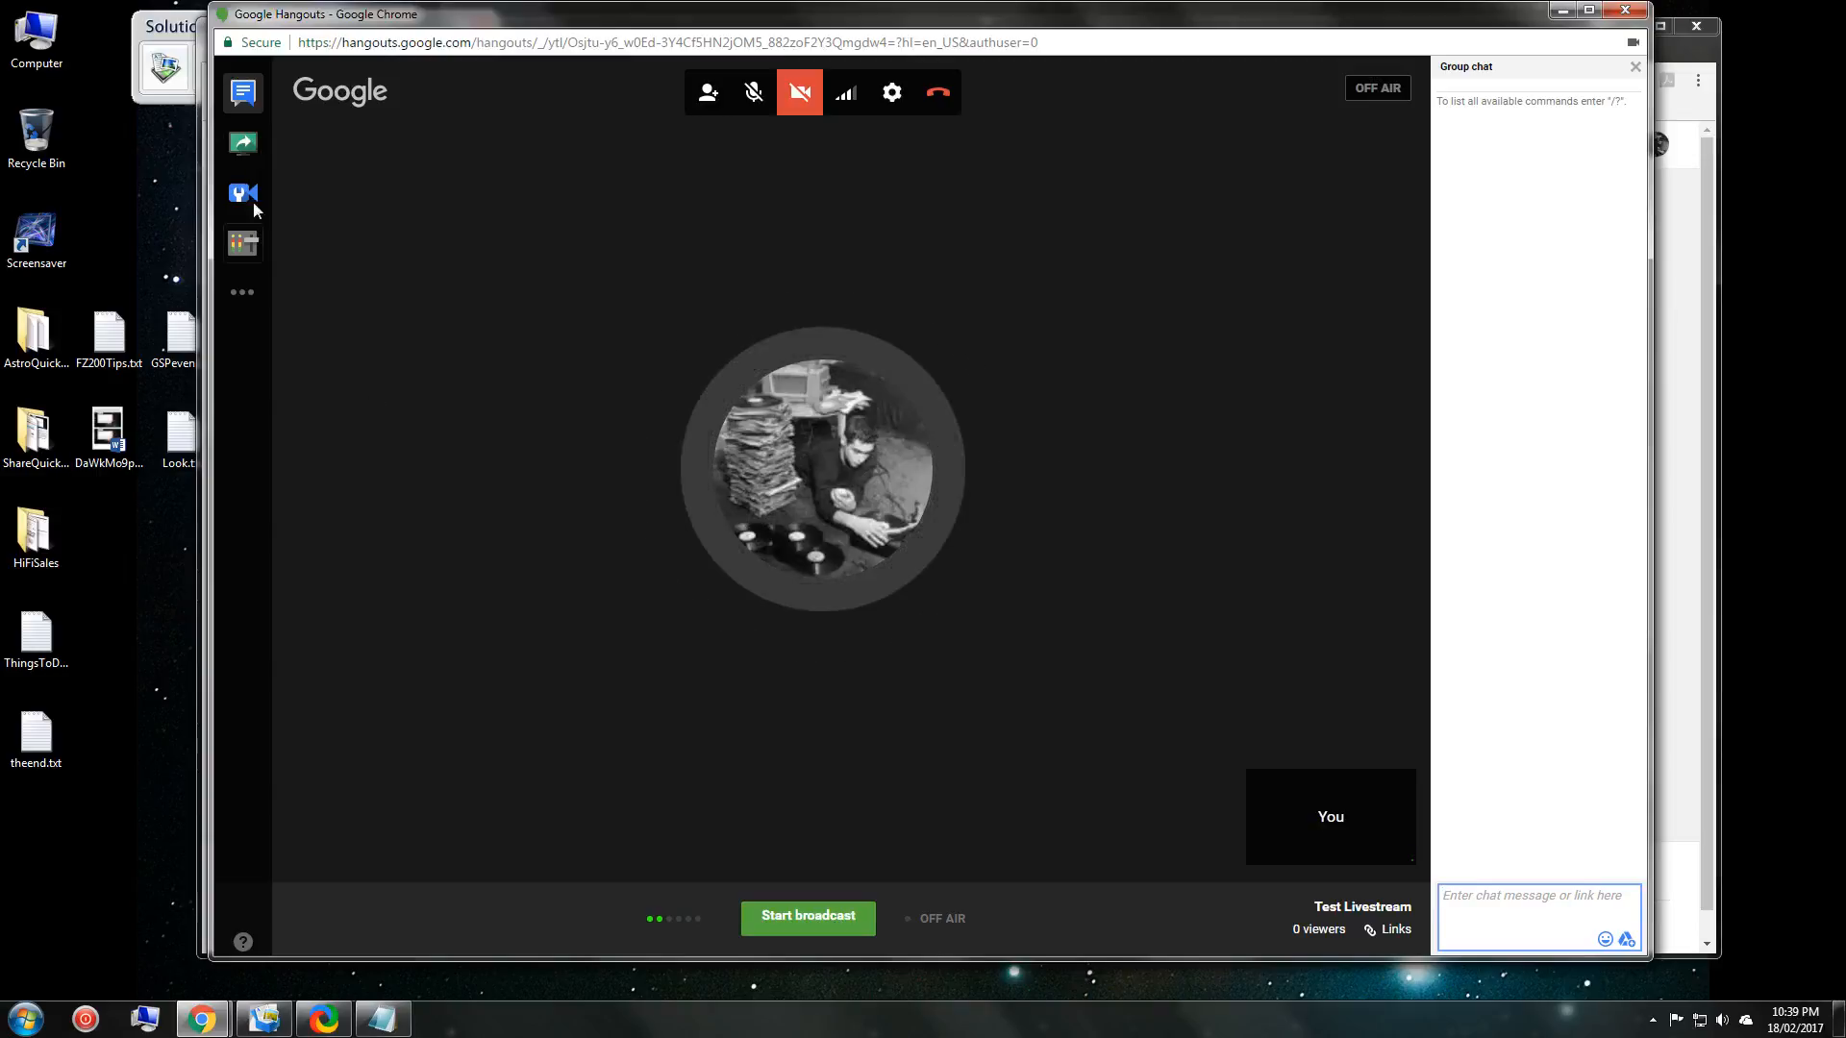
Share Your Entire Screen into the Hangout rather than a single window.
{"action": "left_click", "coordinate": [239, 142]}
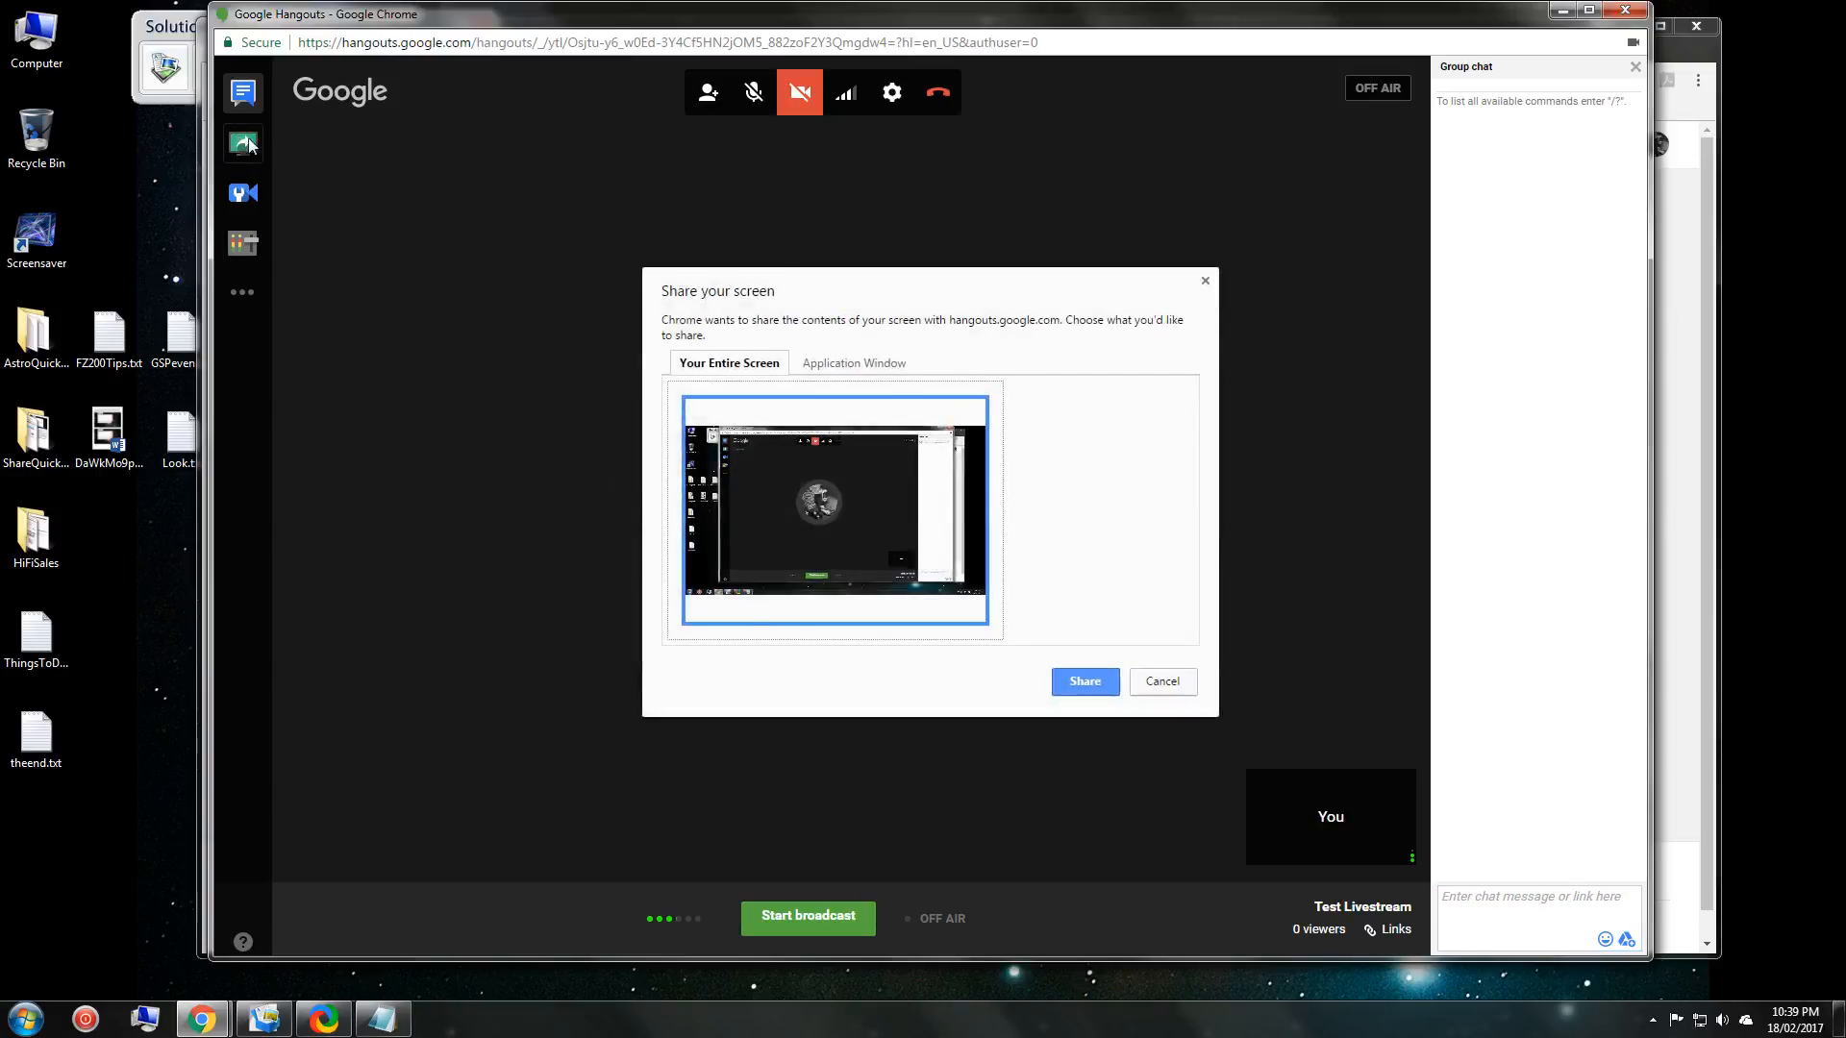
{"action": "left_click", "coordinate": [853, 364]}
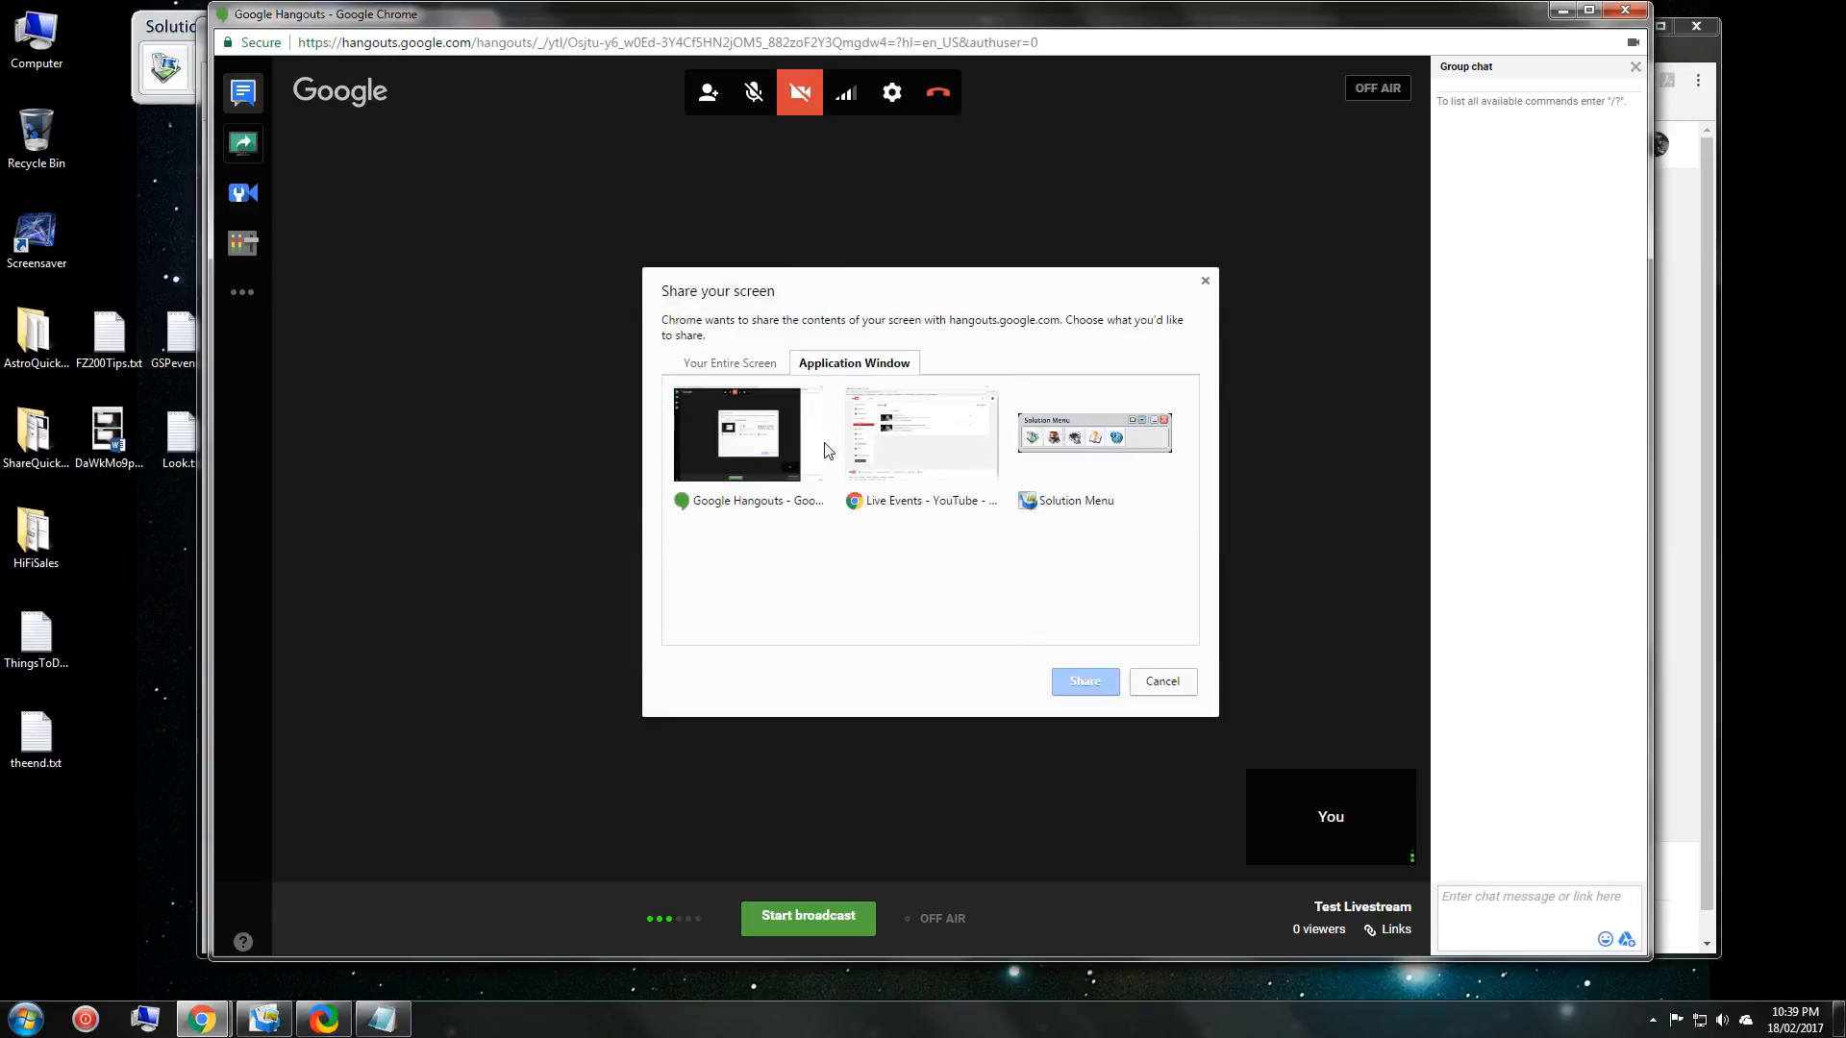
{"action": "left_click", "coordinate": [729, 364]}
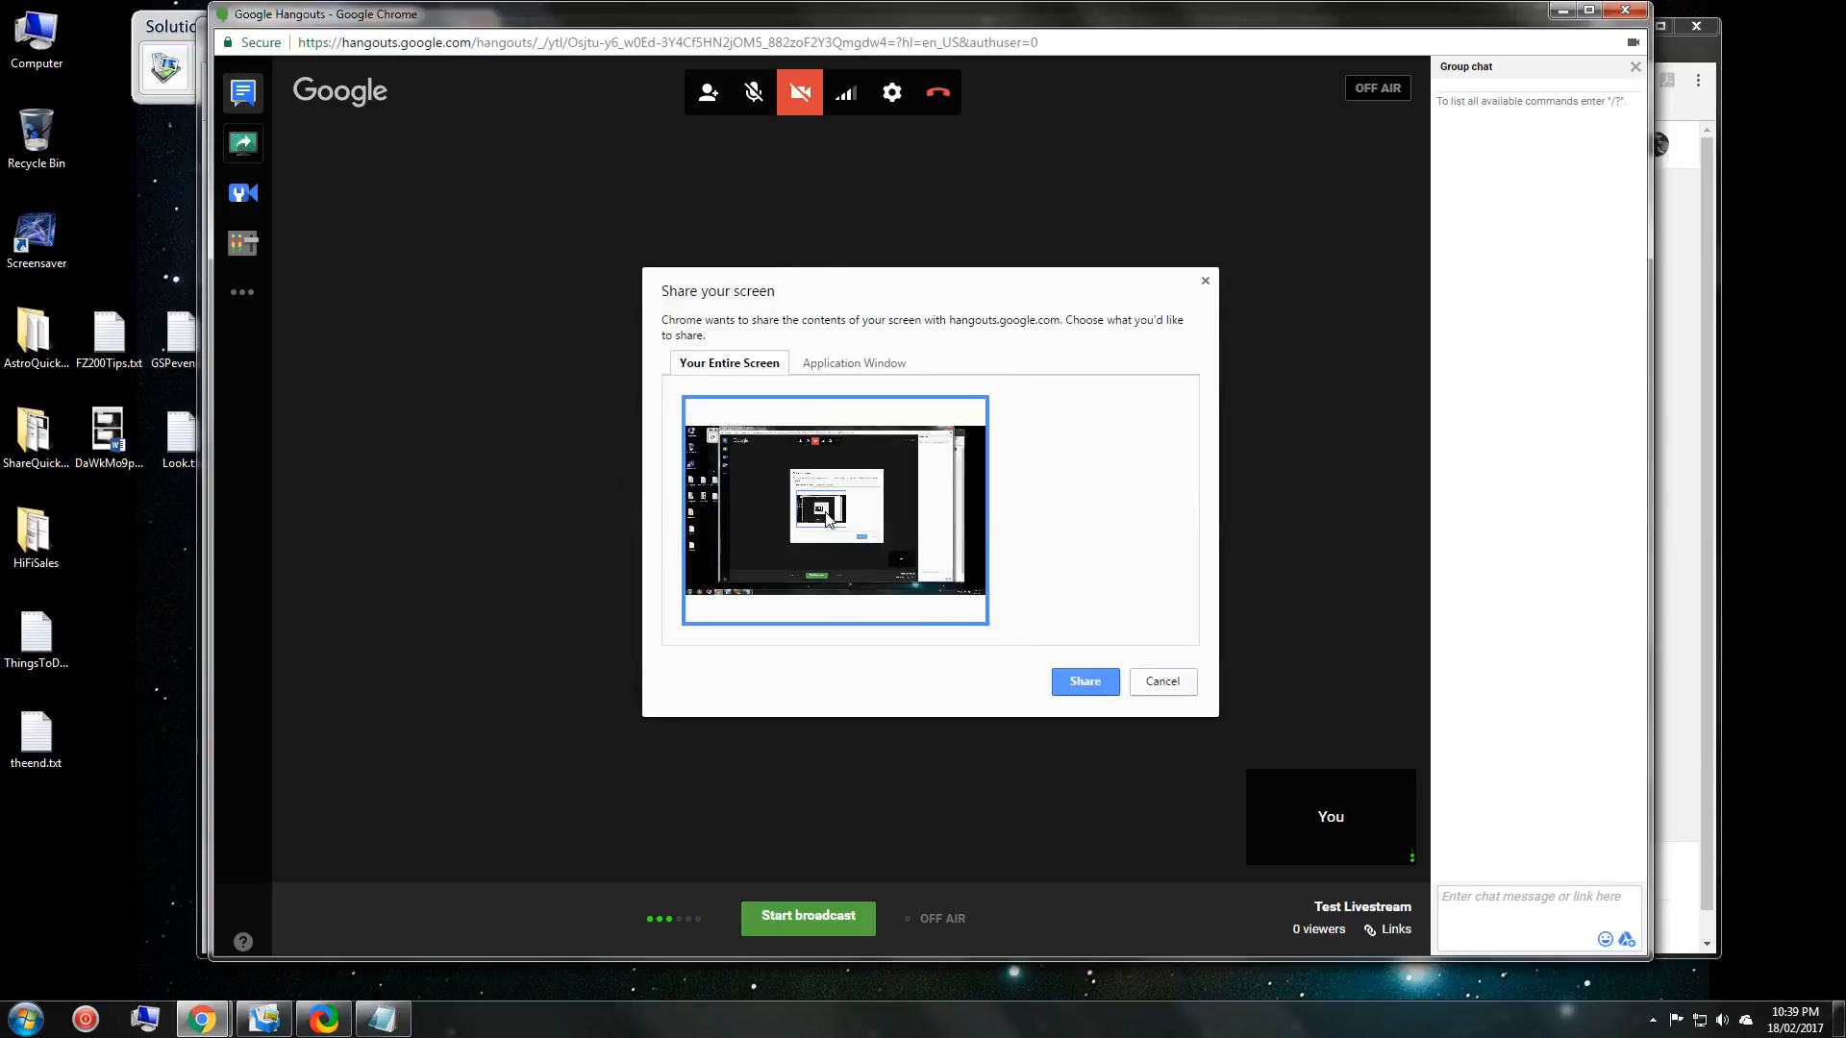
{"action": "left_click", "coordinate": [1085, 681]}
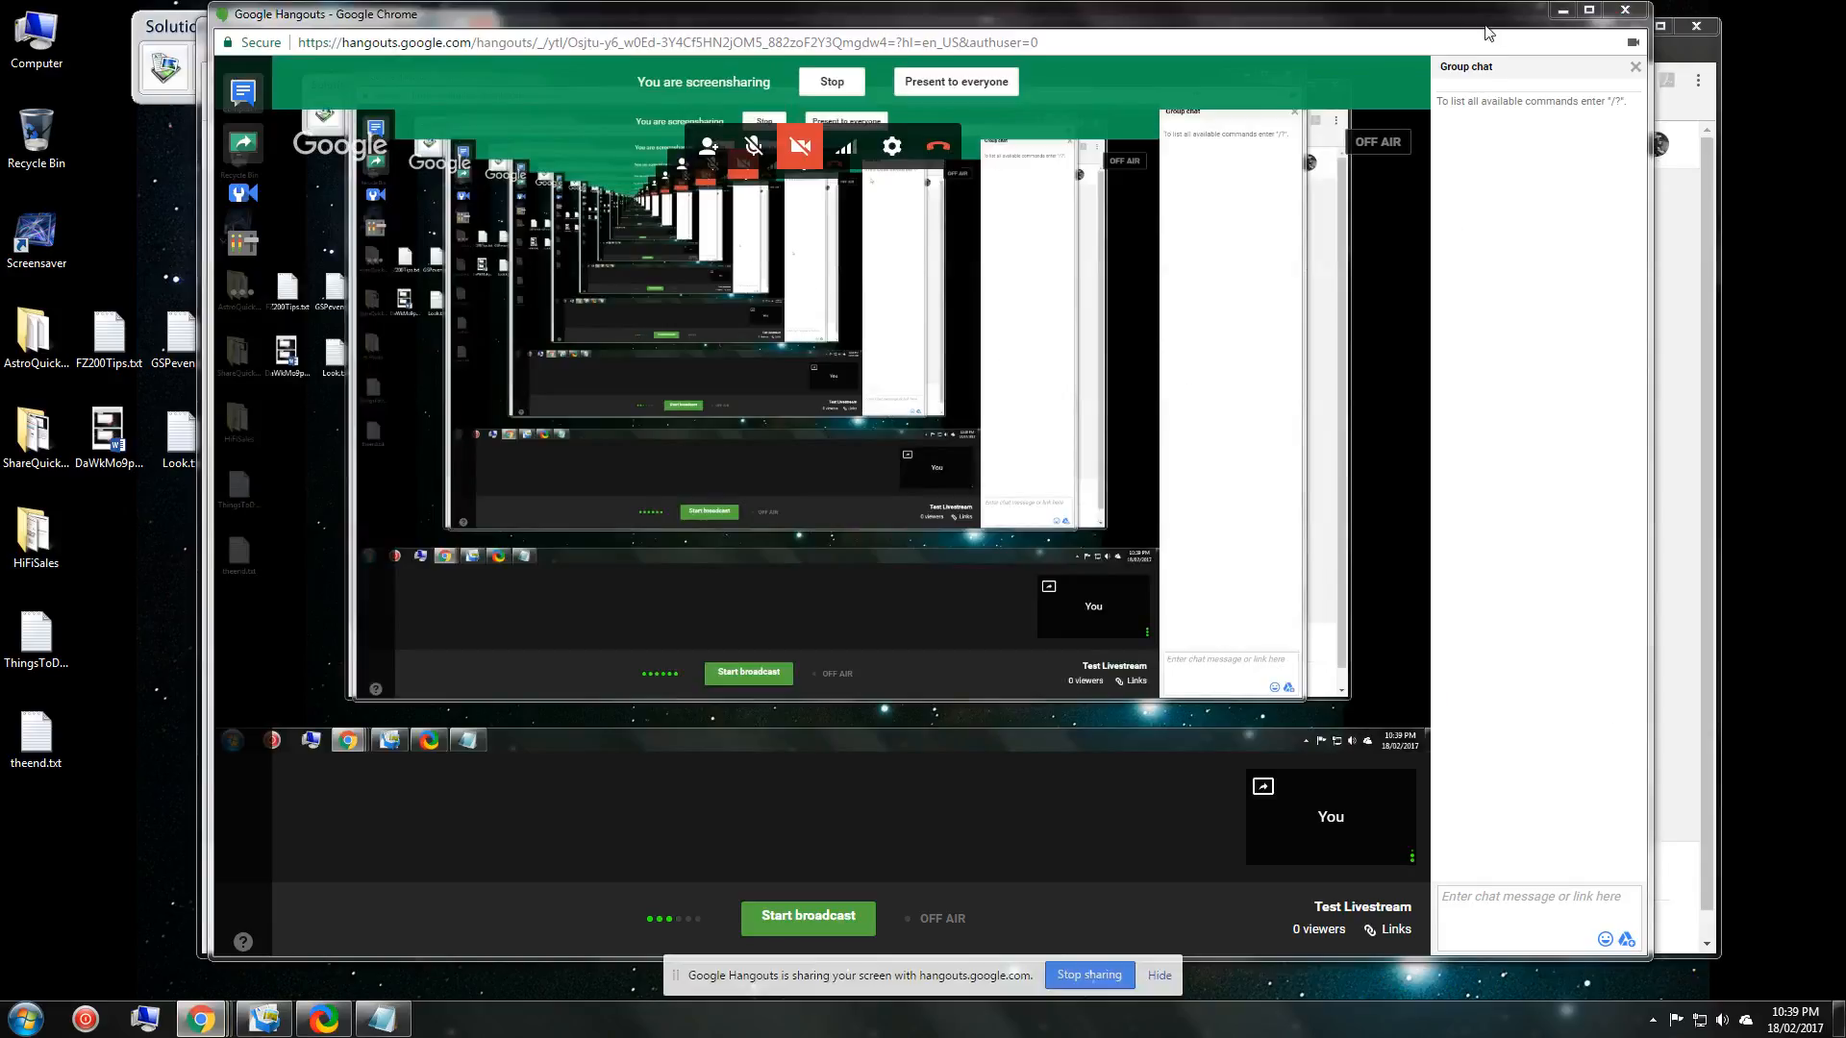
Move the Hangouts window aside to reveal YouTube Events, then drag it back into view.
{"action": "left_click_drag", "start_coordinate": [1488, 26], "coordinate": [49, 54]}
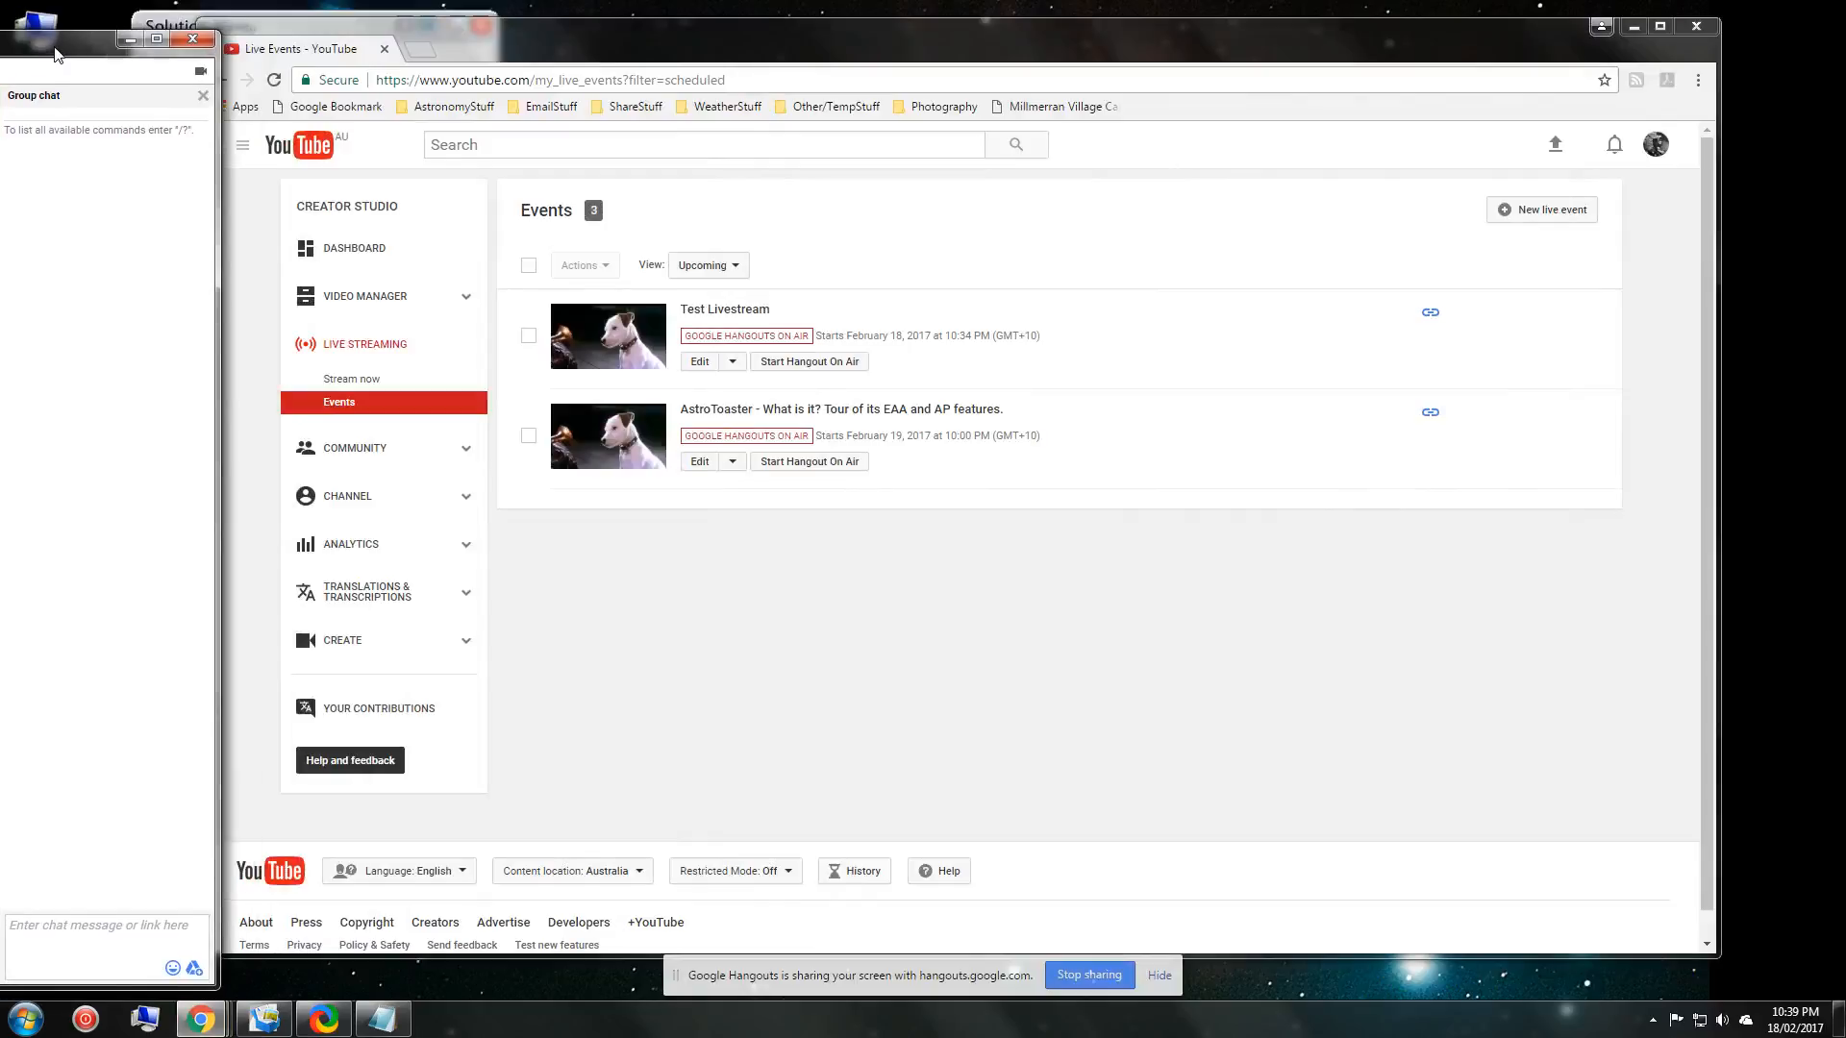
{"action": "left_click", "coordinate": [96, 359]}
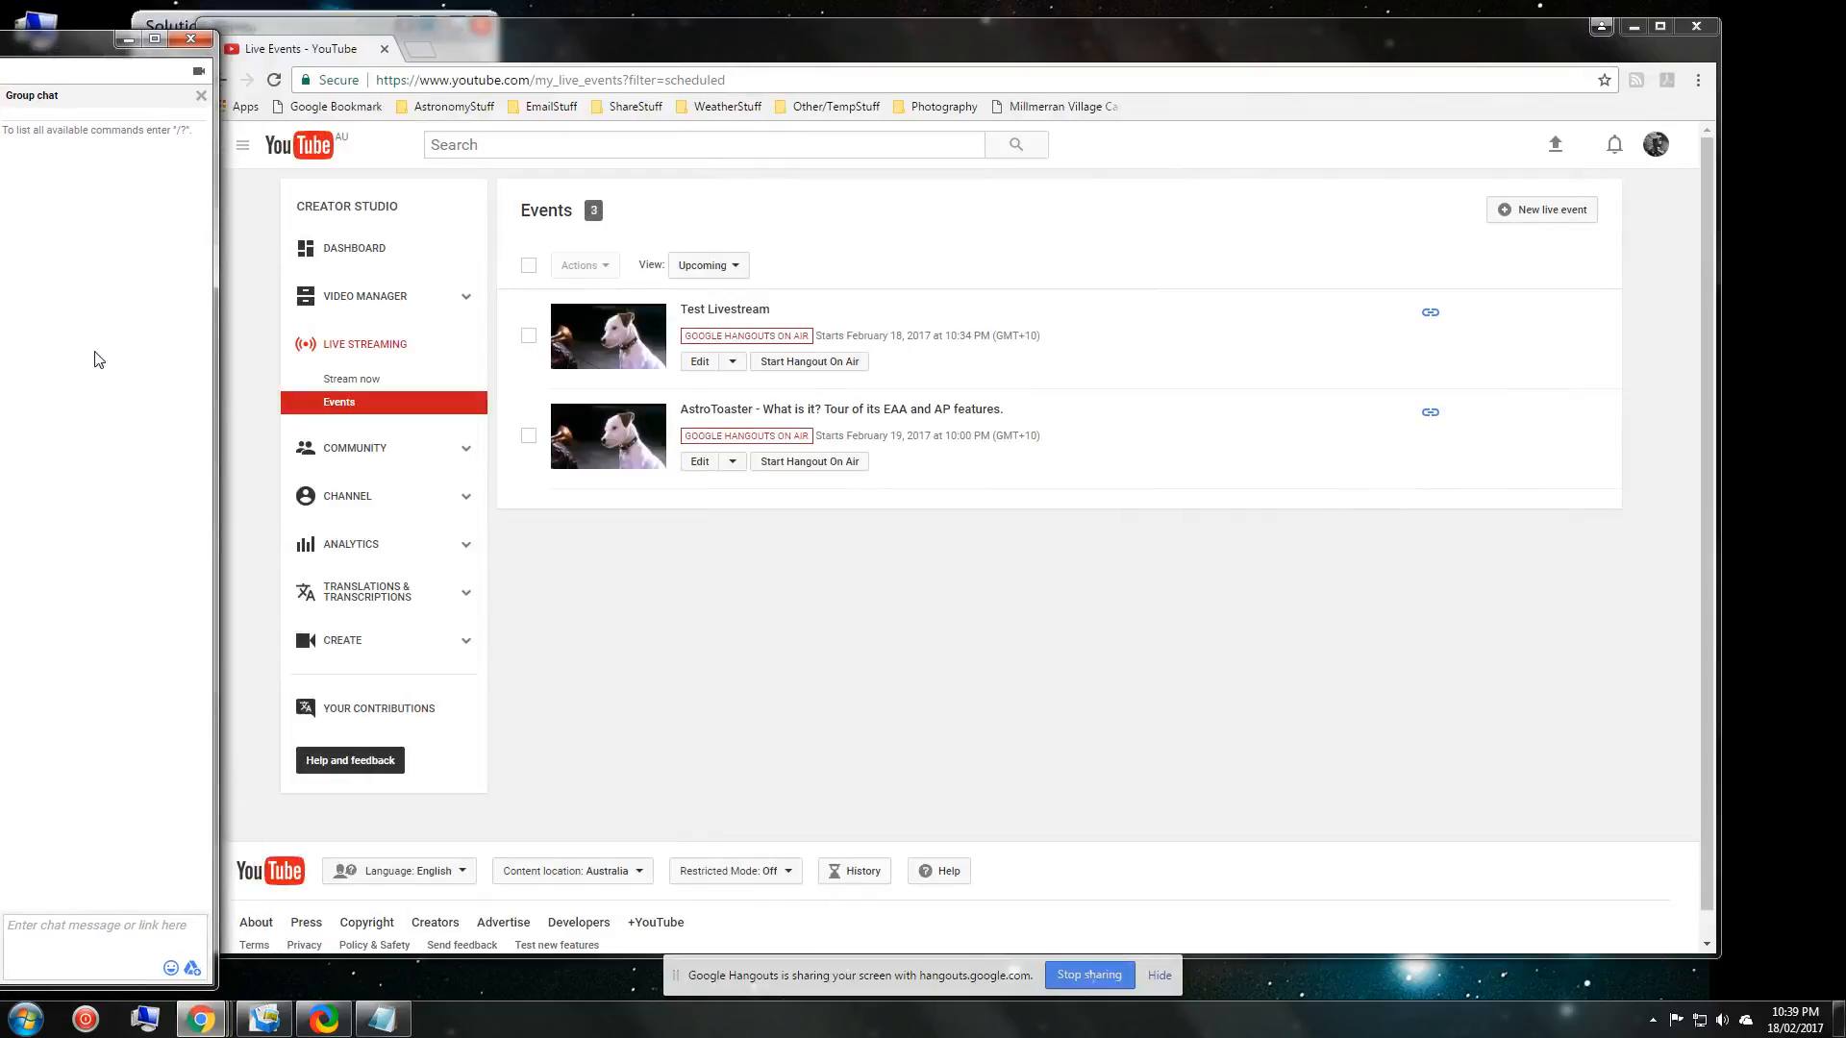
{"action": "left_click", "coordinate": [96, 359]}
{"action": "left_click_drag", "start_coordinate": [61, 38], "coordinate": [487, 38]}
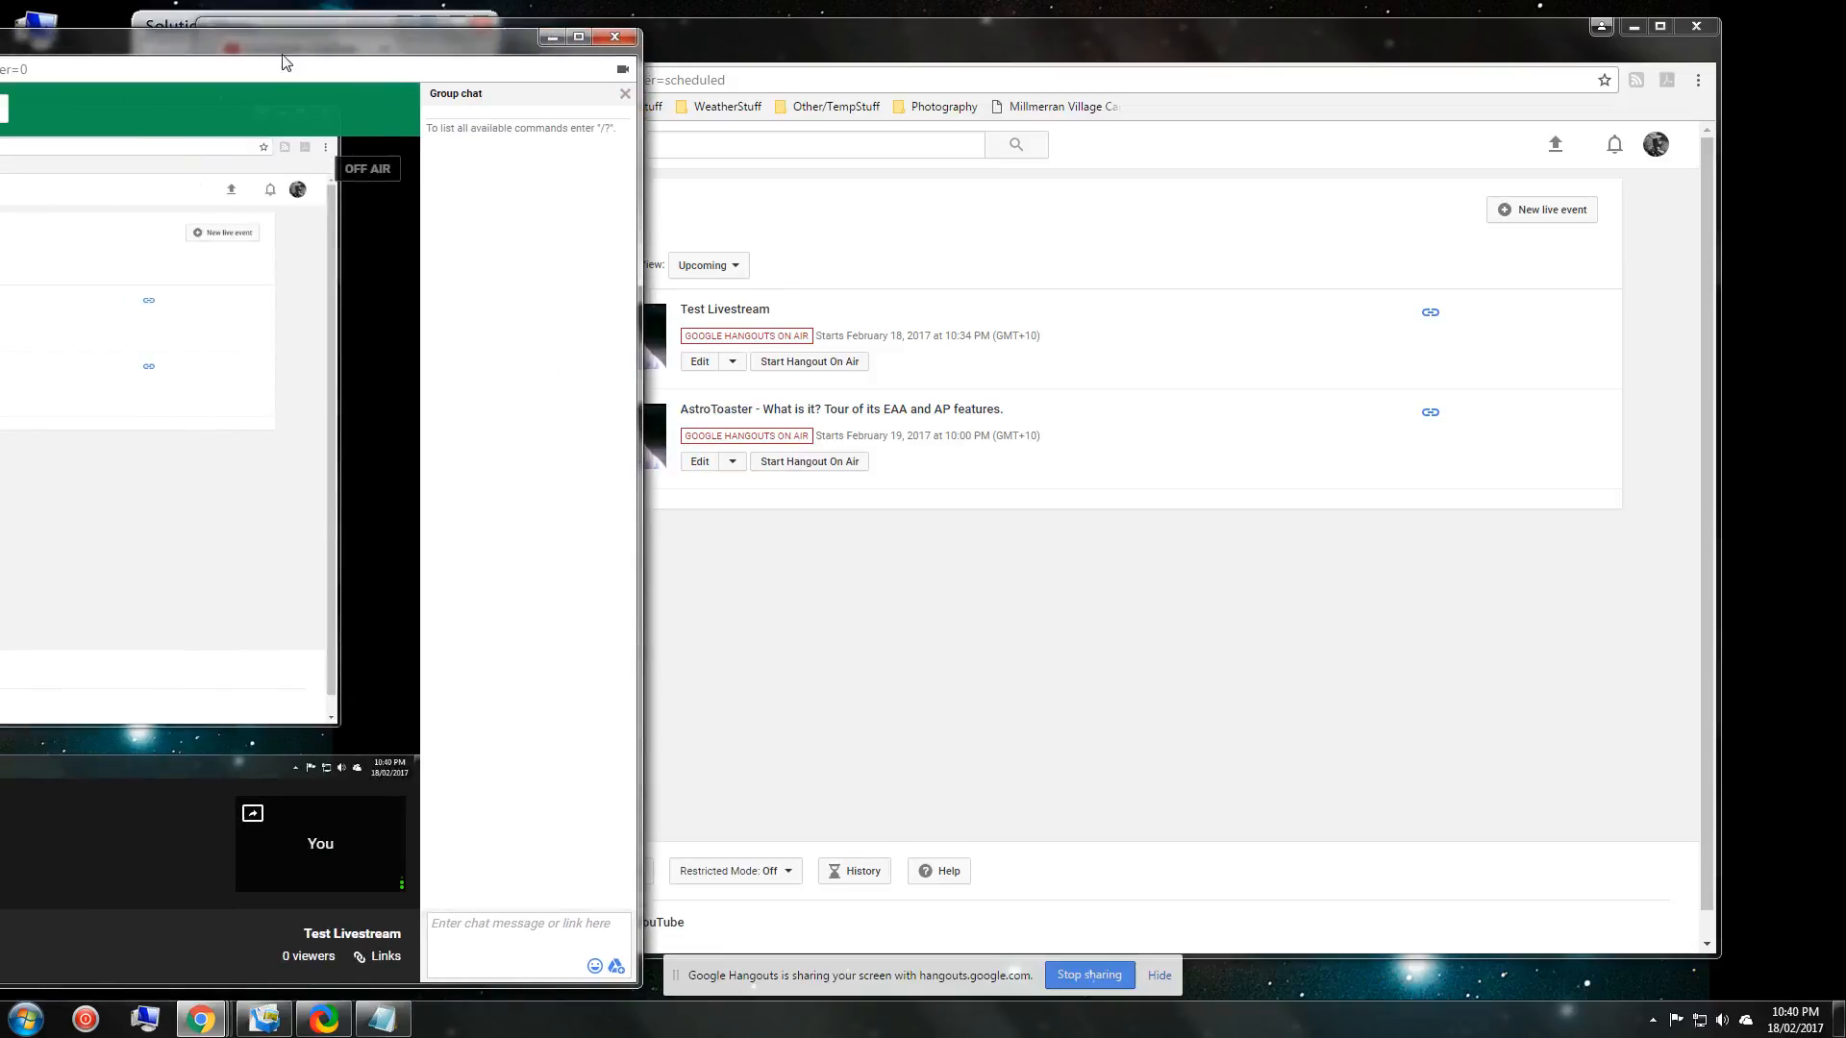
{"action": "left_click_drag", "start_coordinate": [279, 39], "coordinate": [634, 41]}
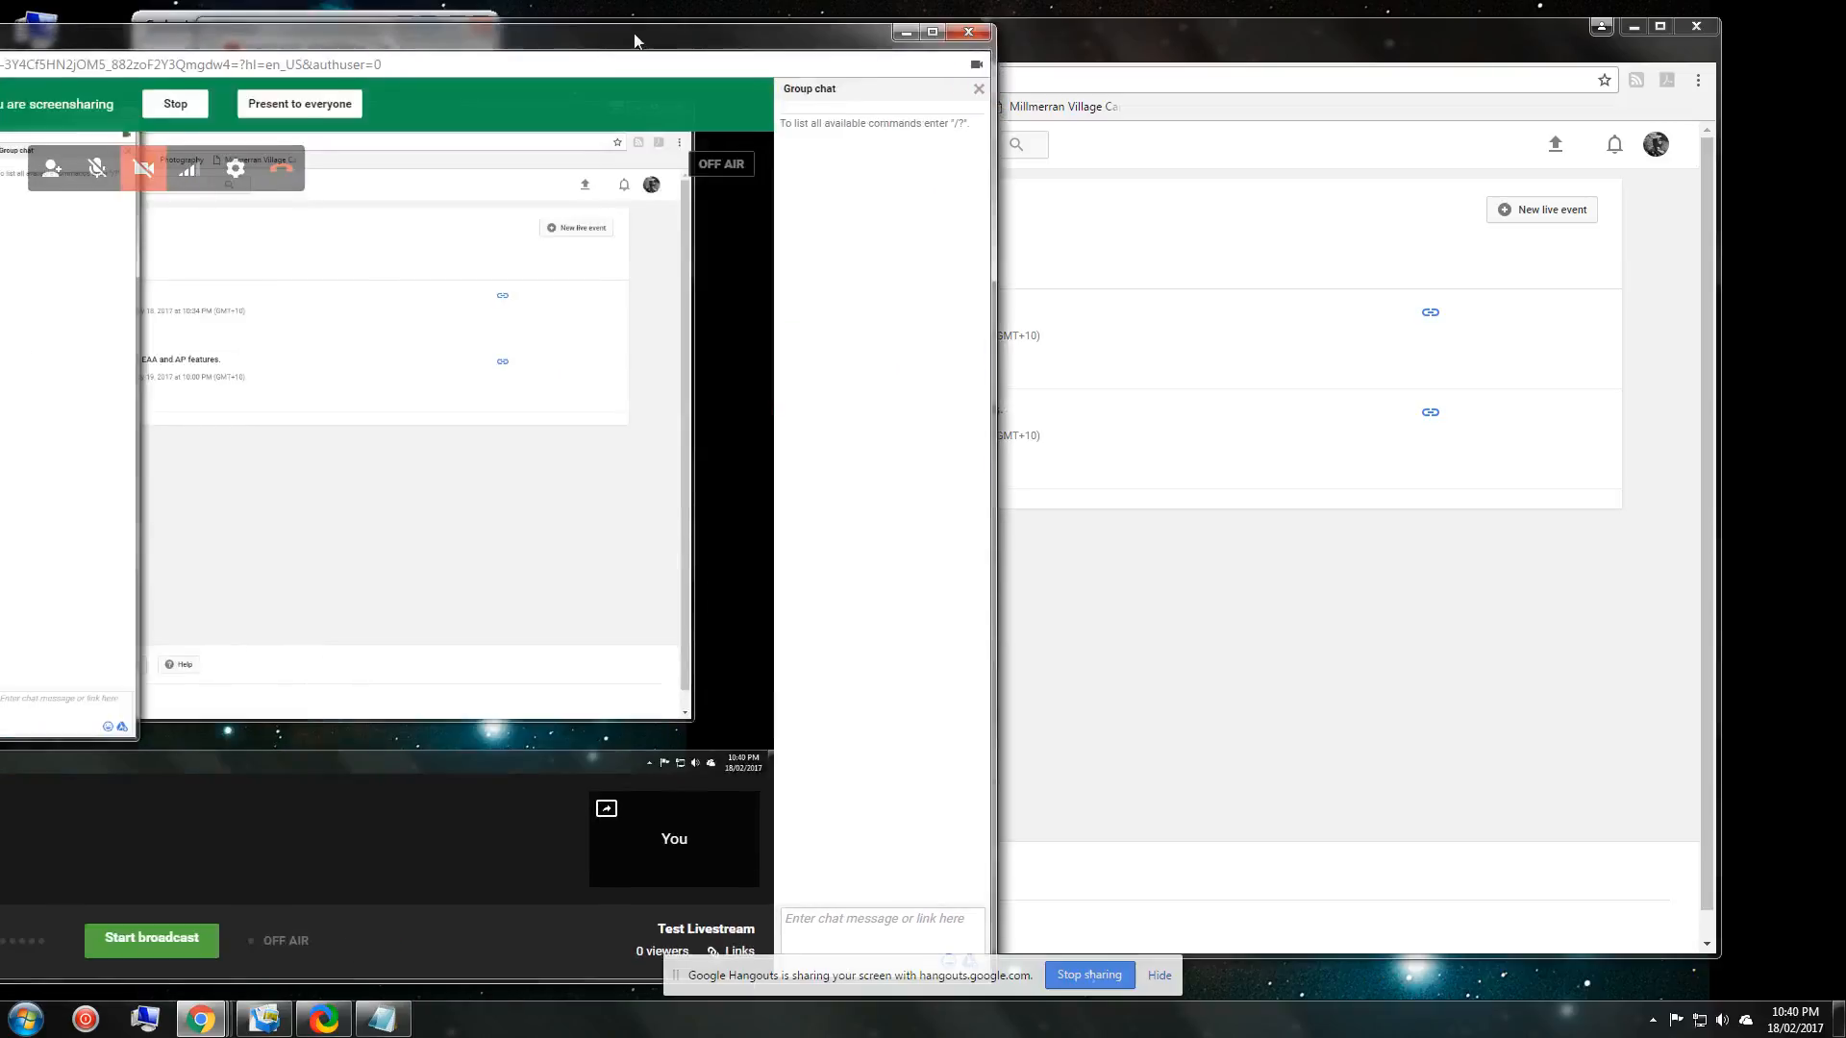
Start the broadcast, confirm going live on YouTube, and move the Hangouts window aside.
{"action": "left_click", "coordinate": [152, 938]}
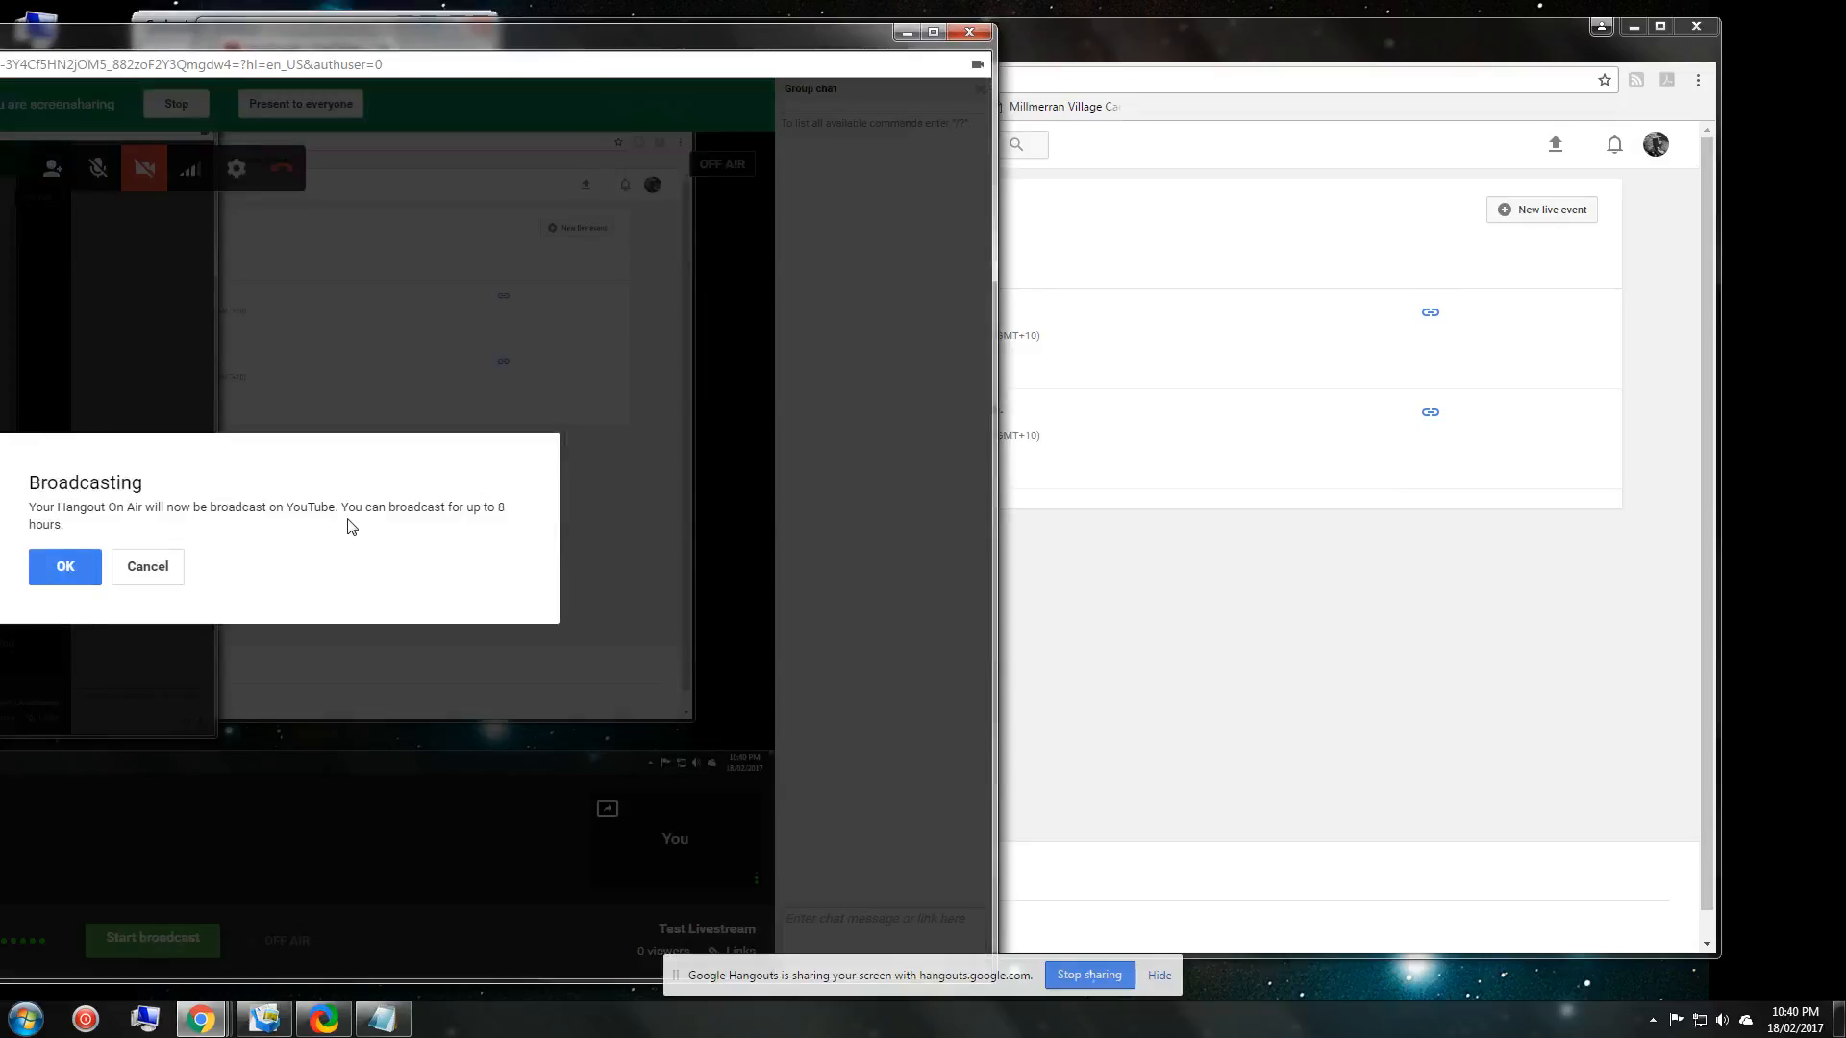
{"action": "left_click", "coordinate": [97, 565]}
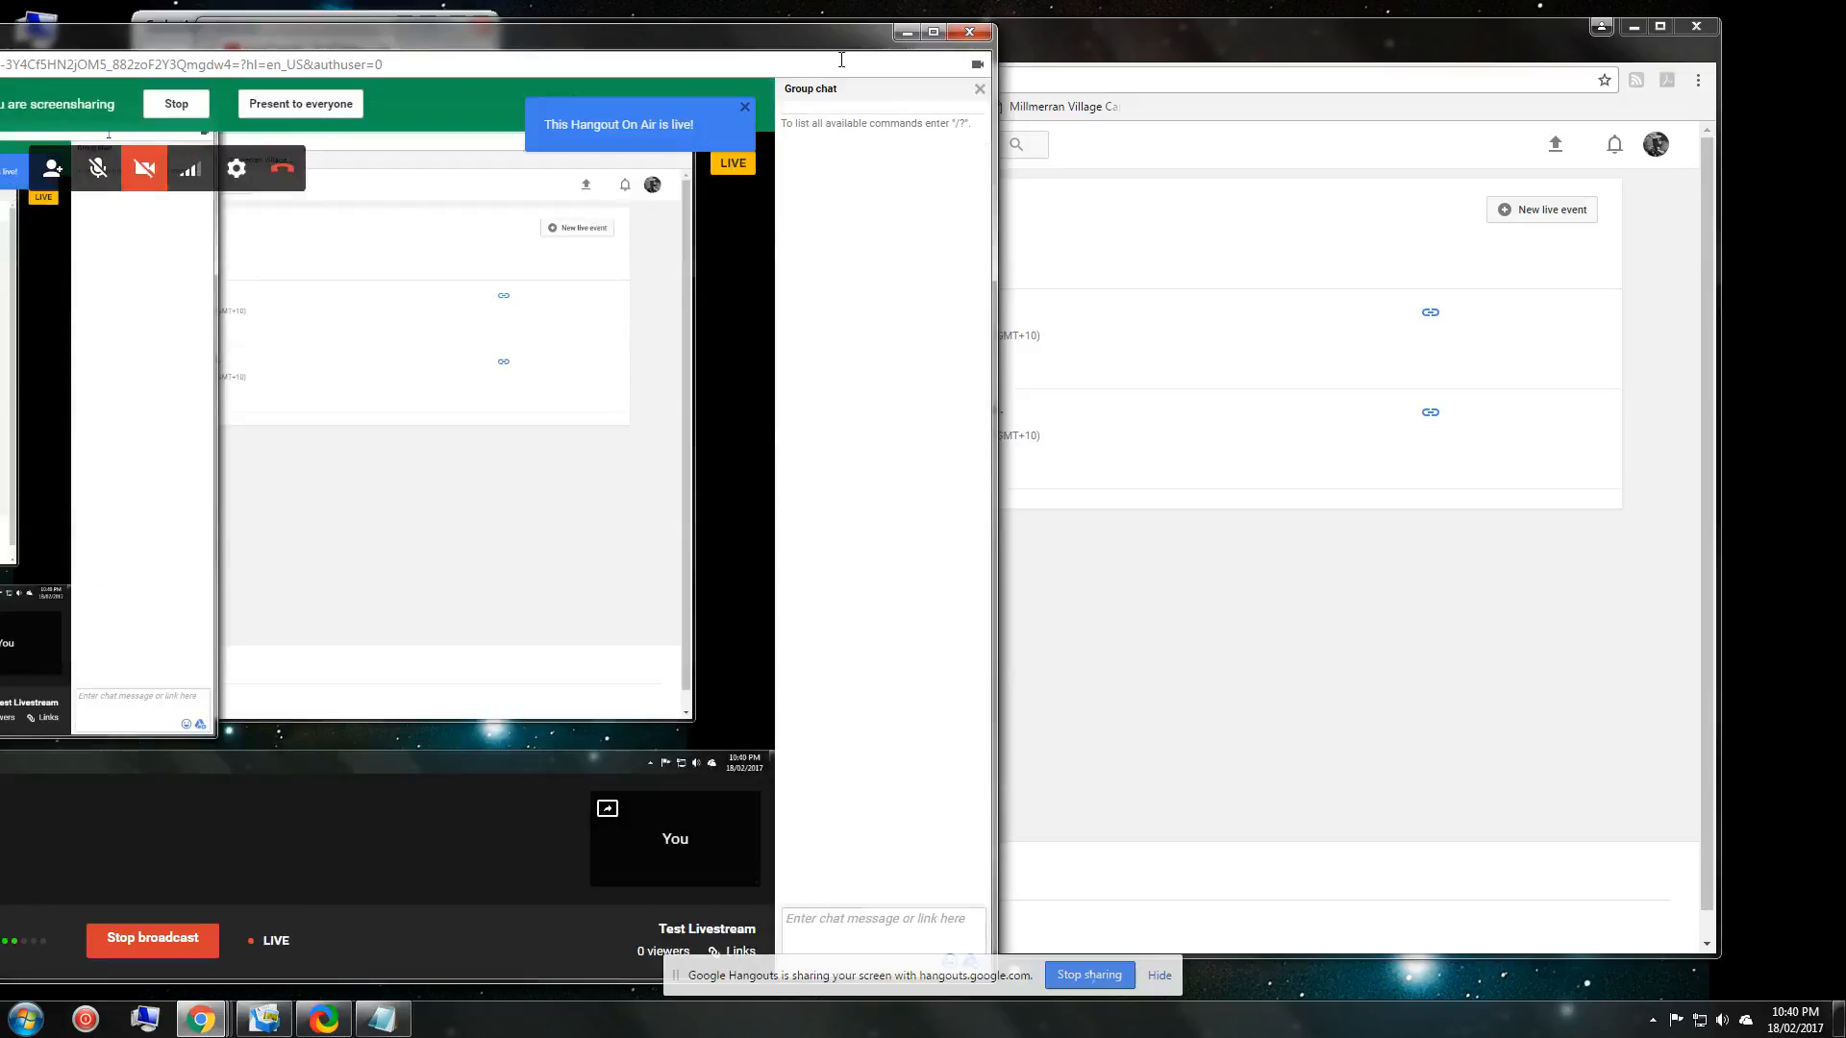
{"action": "left_click_drag", "start_coordinate": [854, 38], "coordinate": [82, 38]}
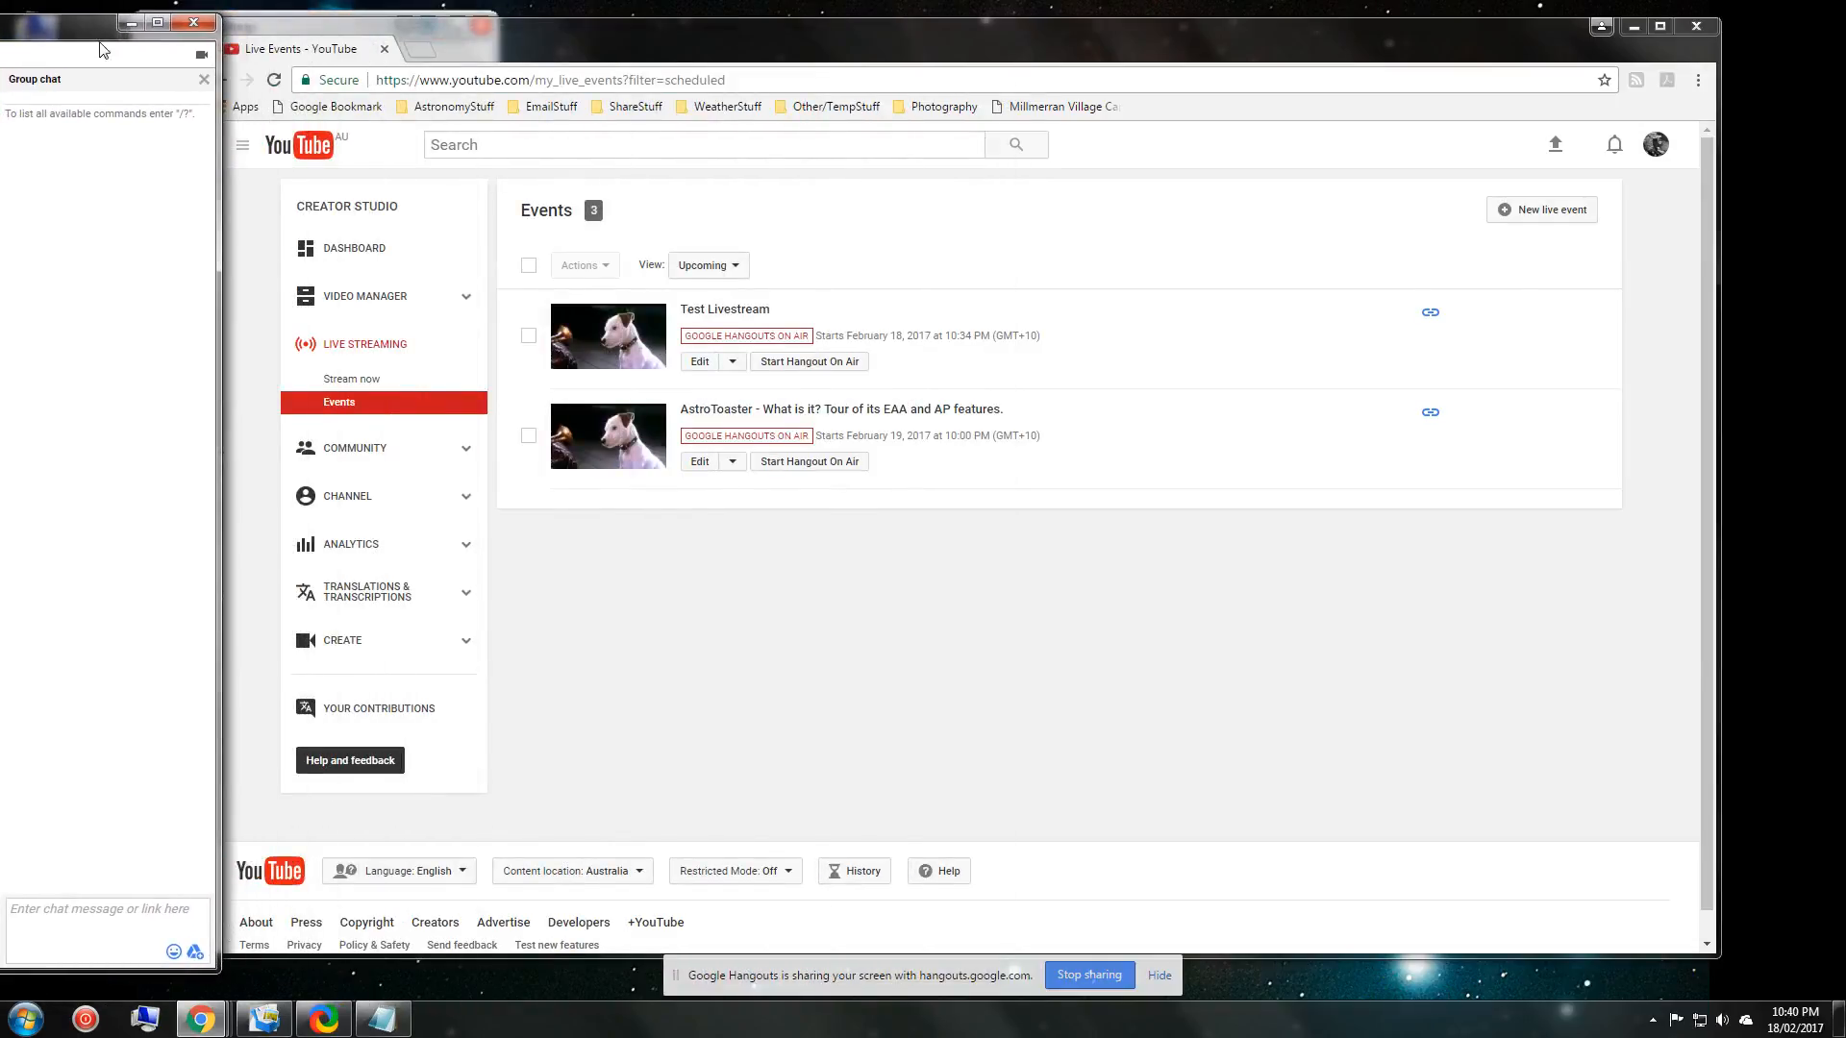
Show the Notepad welcome note on the desktop, positioned higher on screen.
{"action": "left_click", "coordinate": [397, 1020]}
{"action": "left_click", "coordinate": [1634, 26]}
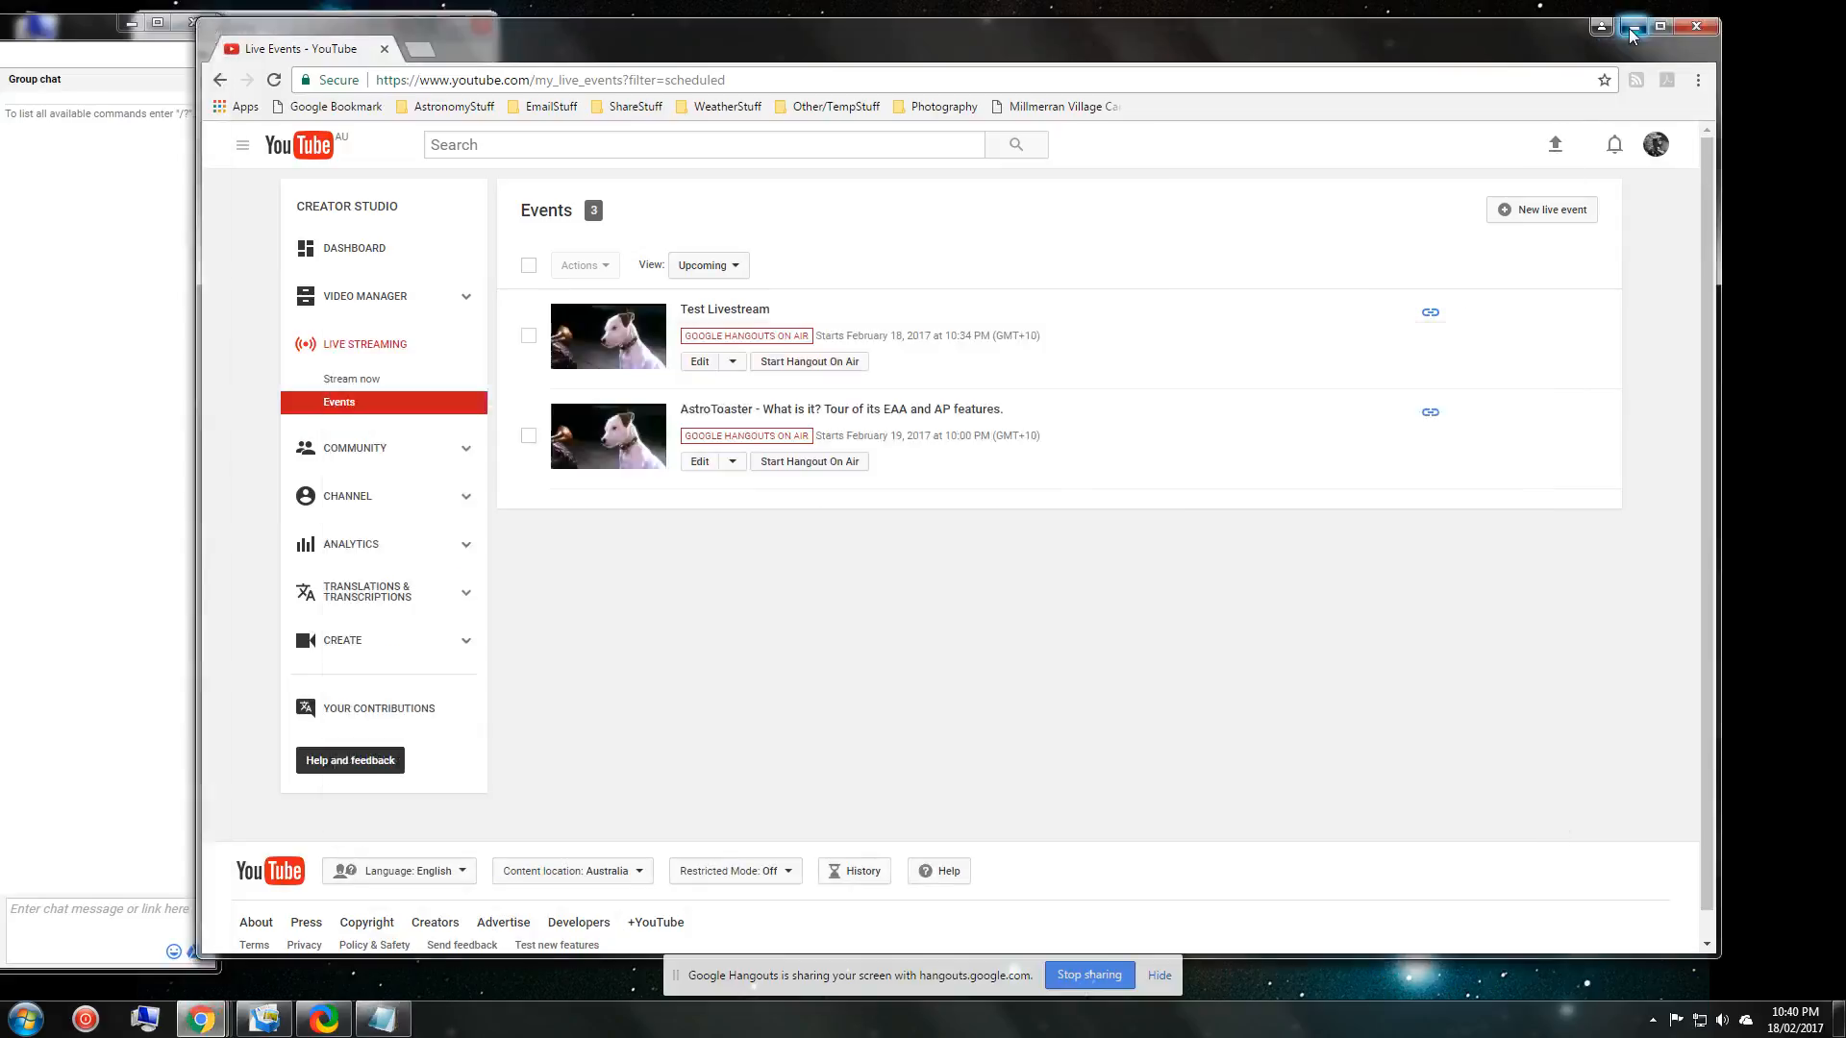
{"action": "left_click_drag", "start_coordinate": [1120, 352], "coordinate": [1119, 285]}
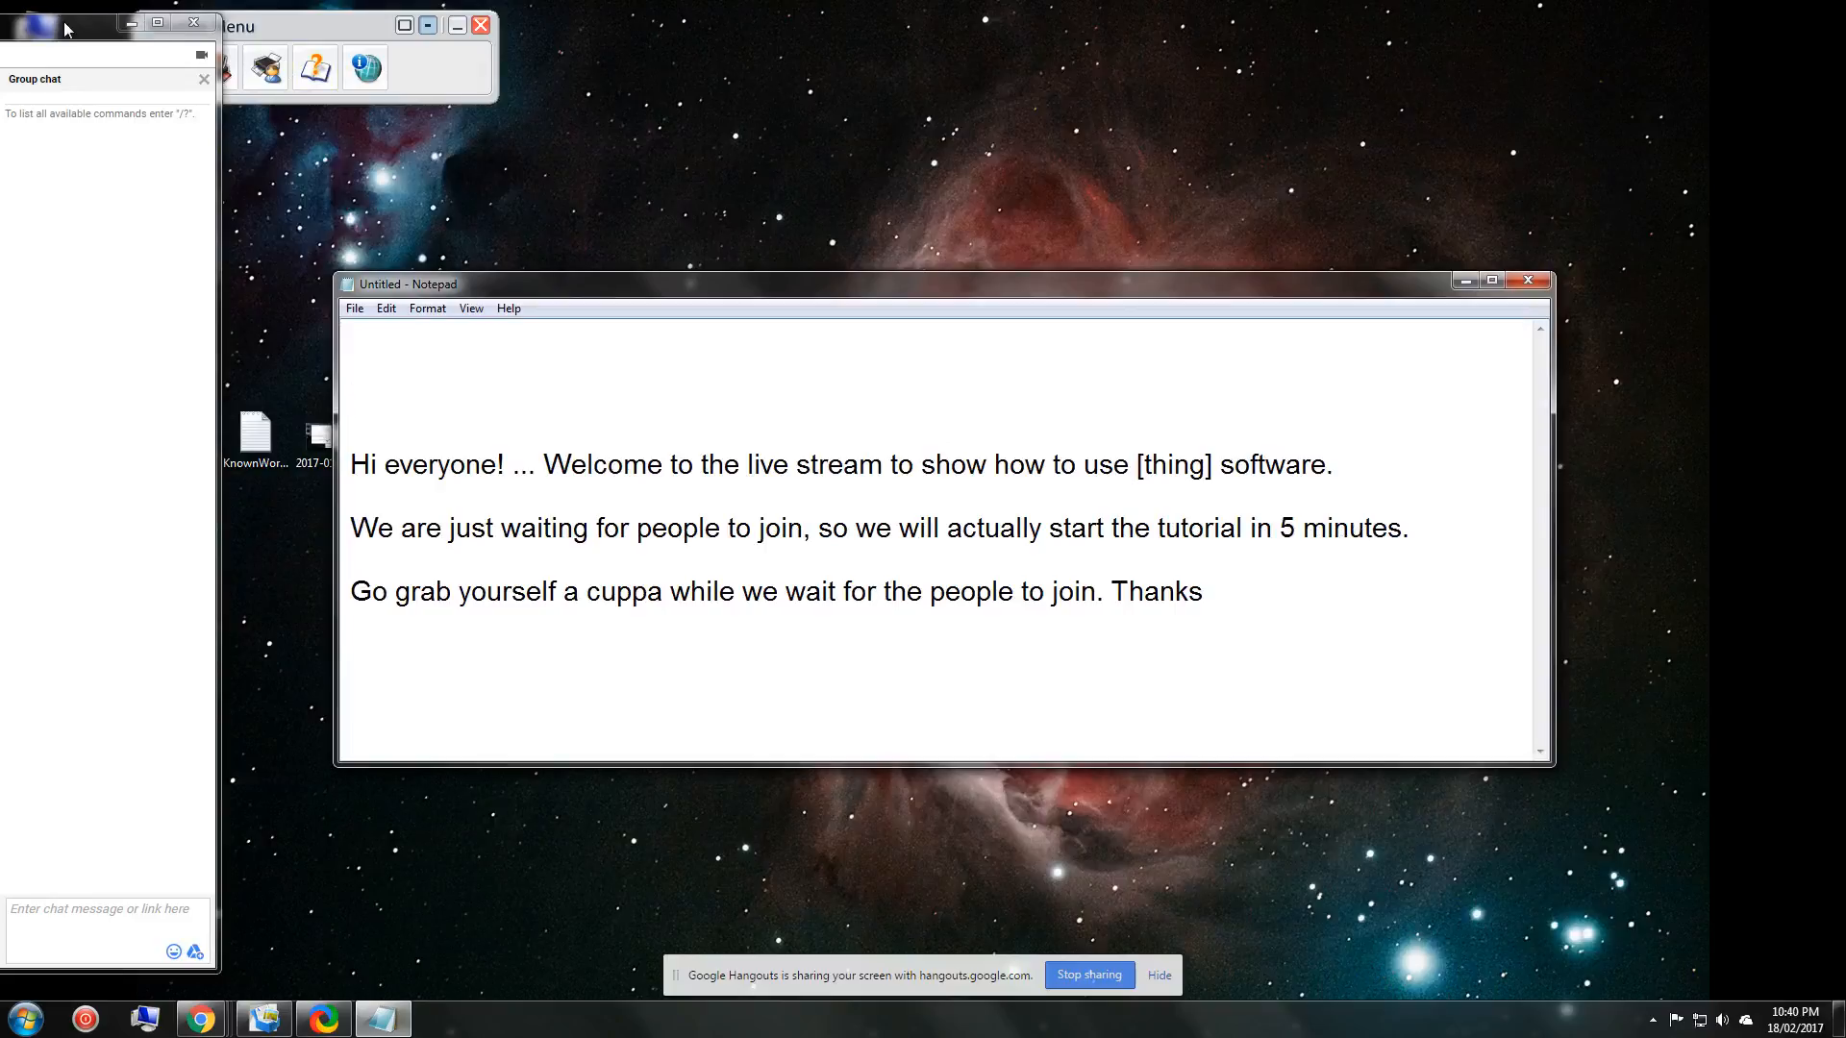
Bring Hangouts forward and open Invite People with the permanent link selected.
{"action": "left_click_drag", "start_coordinate": [65, 24], "coordinate": [1589, 9]}
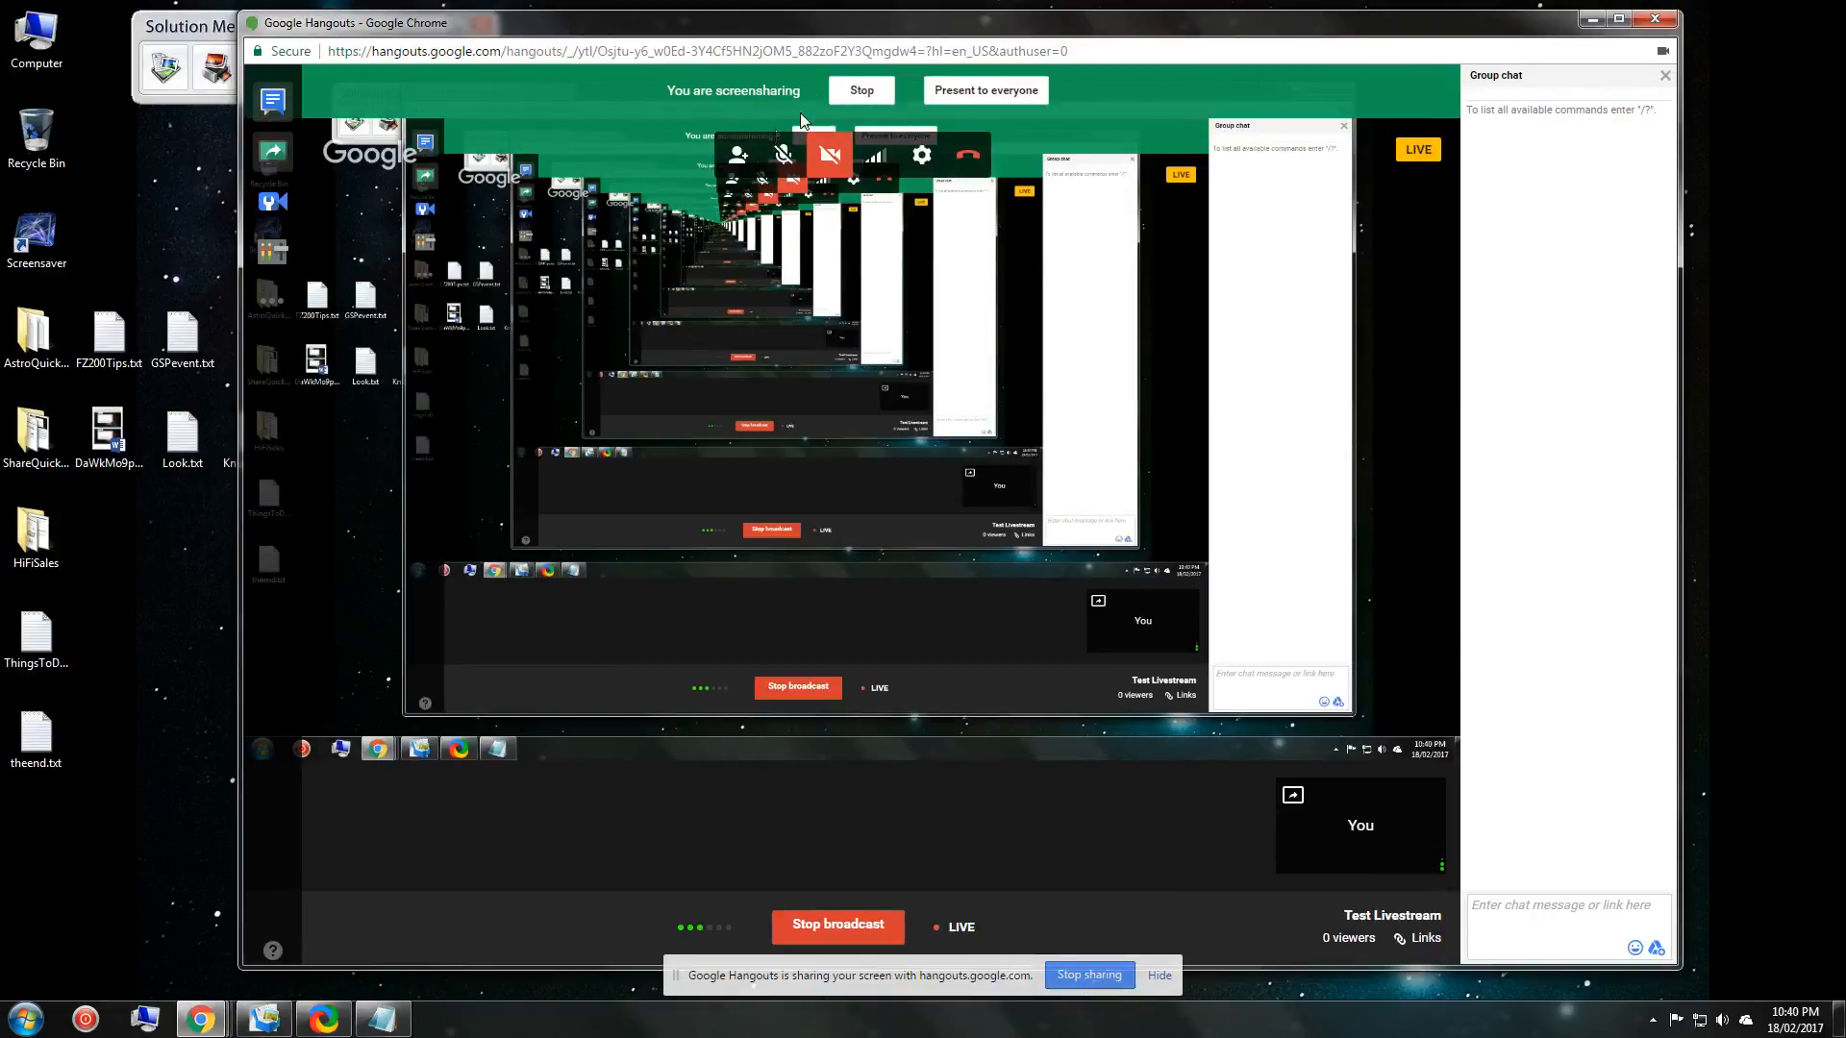
{"action": "left_click", "coordinate": [738, 159]}
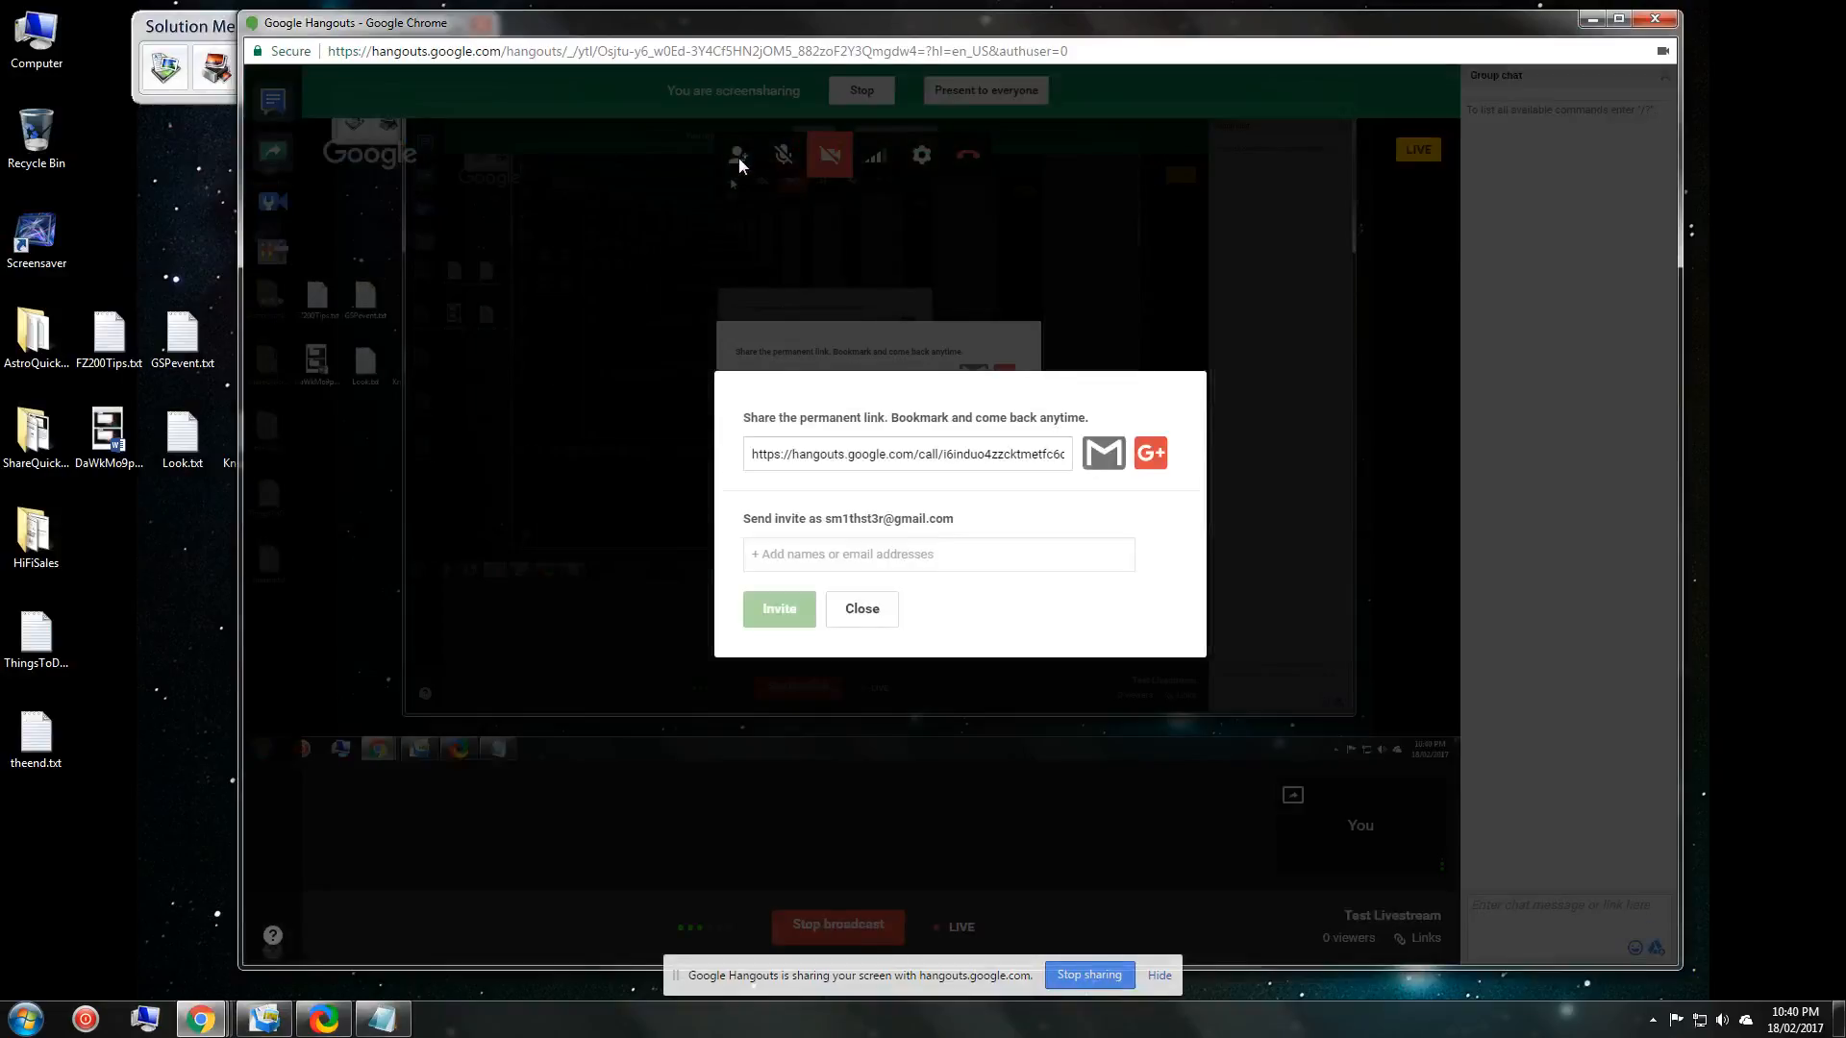
{"action": "left_click", "coordinate": [900, 460]}
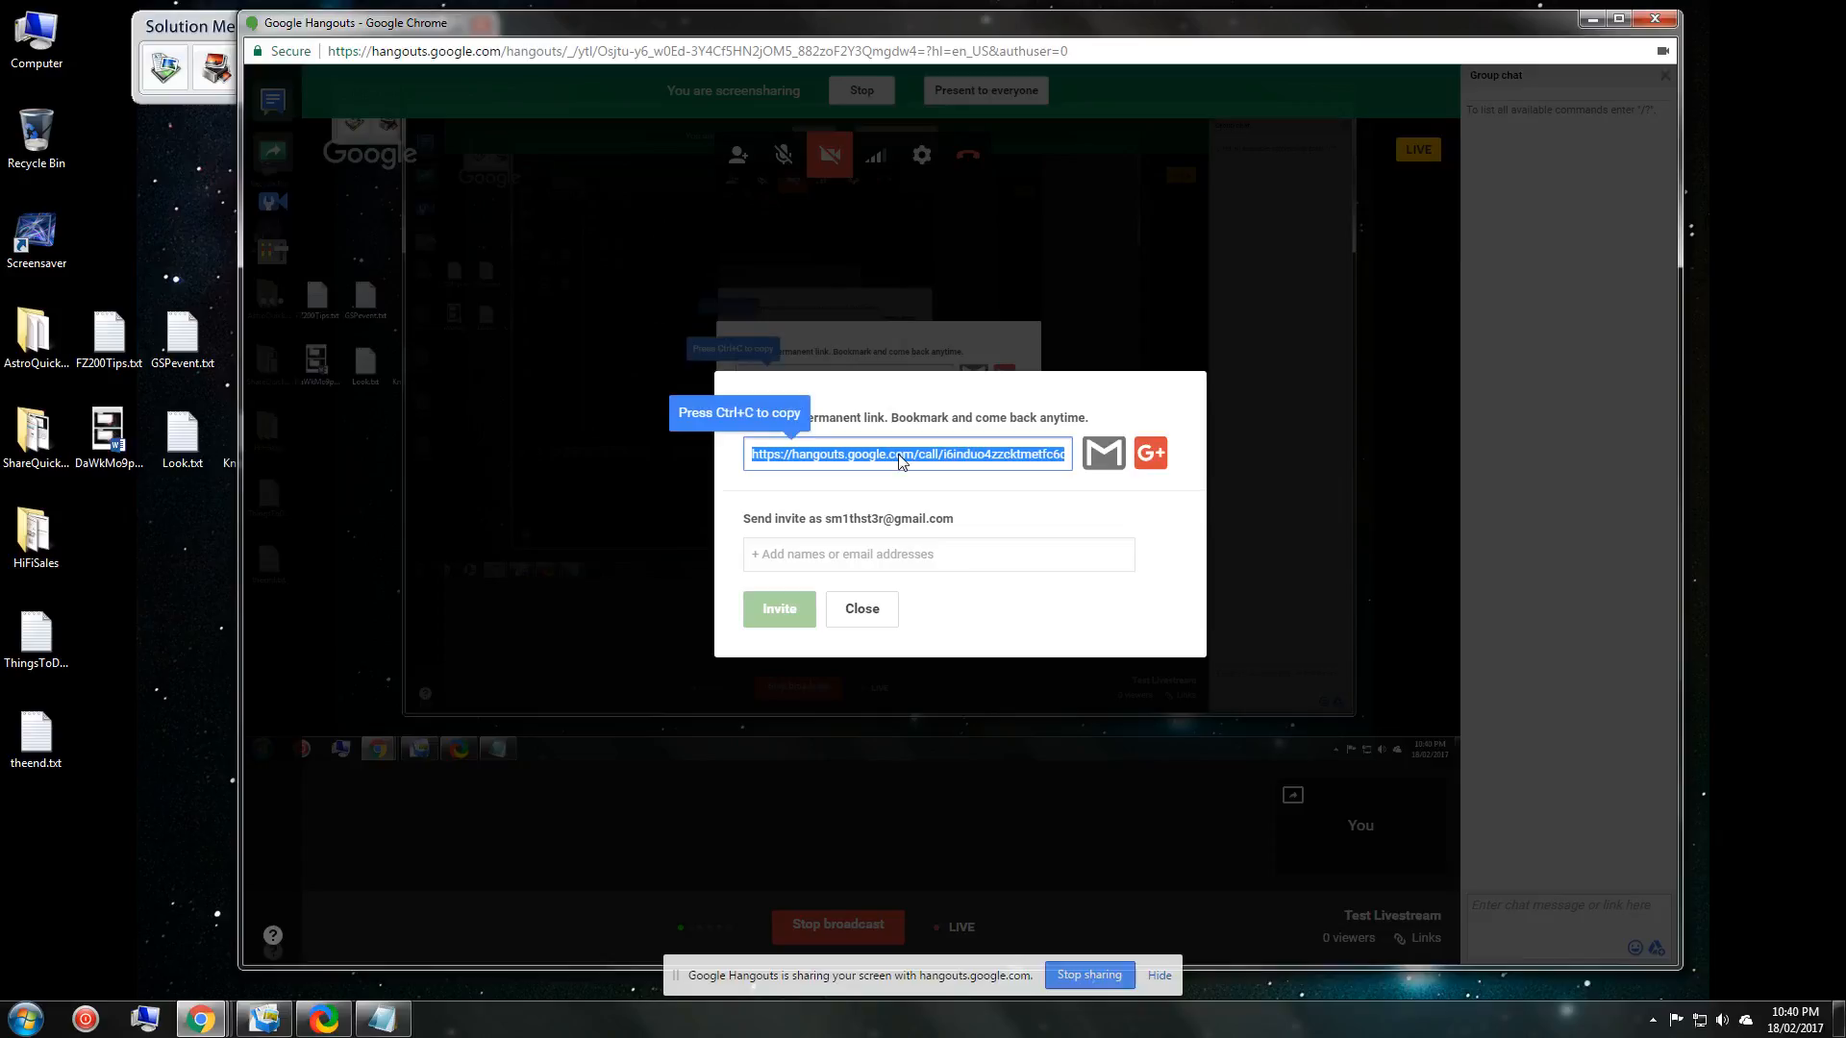
Copy the permanent hangout link with Ctrl+C and dismiss the link-sharing window.
{"action": "key", "text": "ctrl+c"}
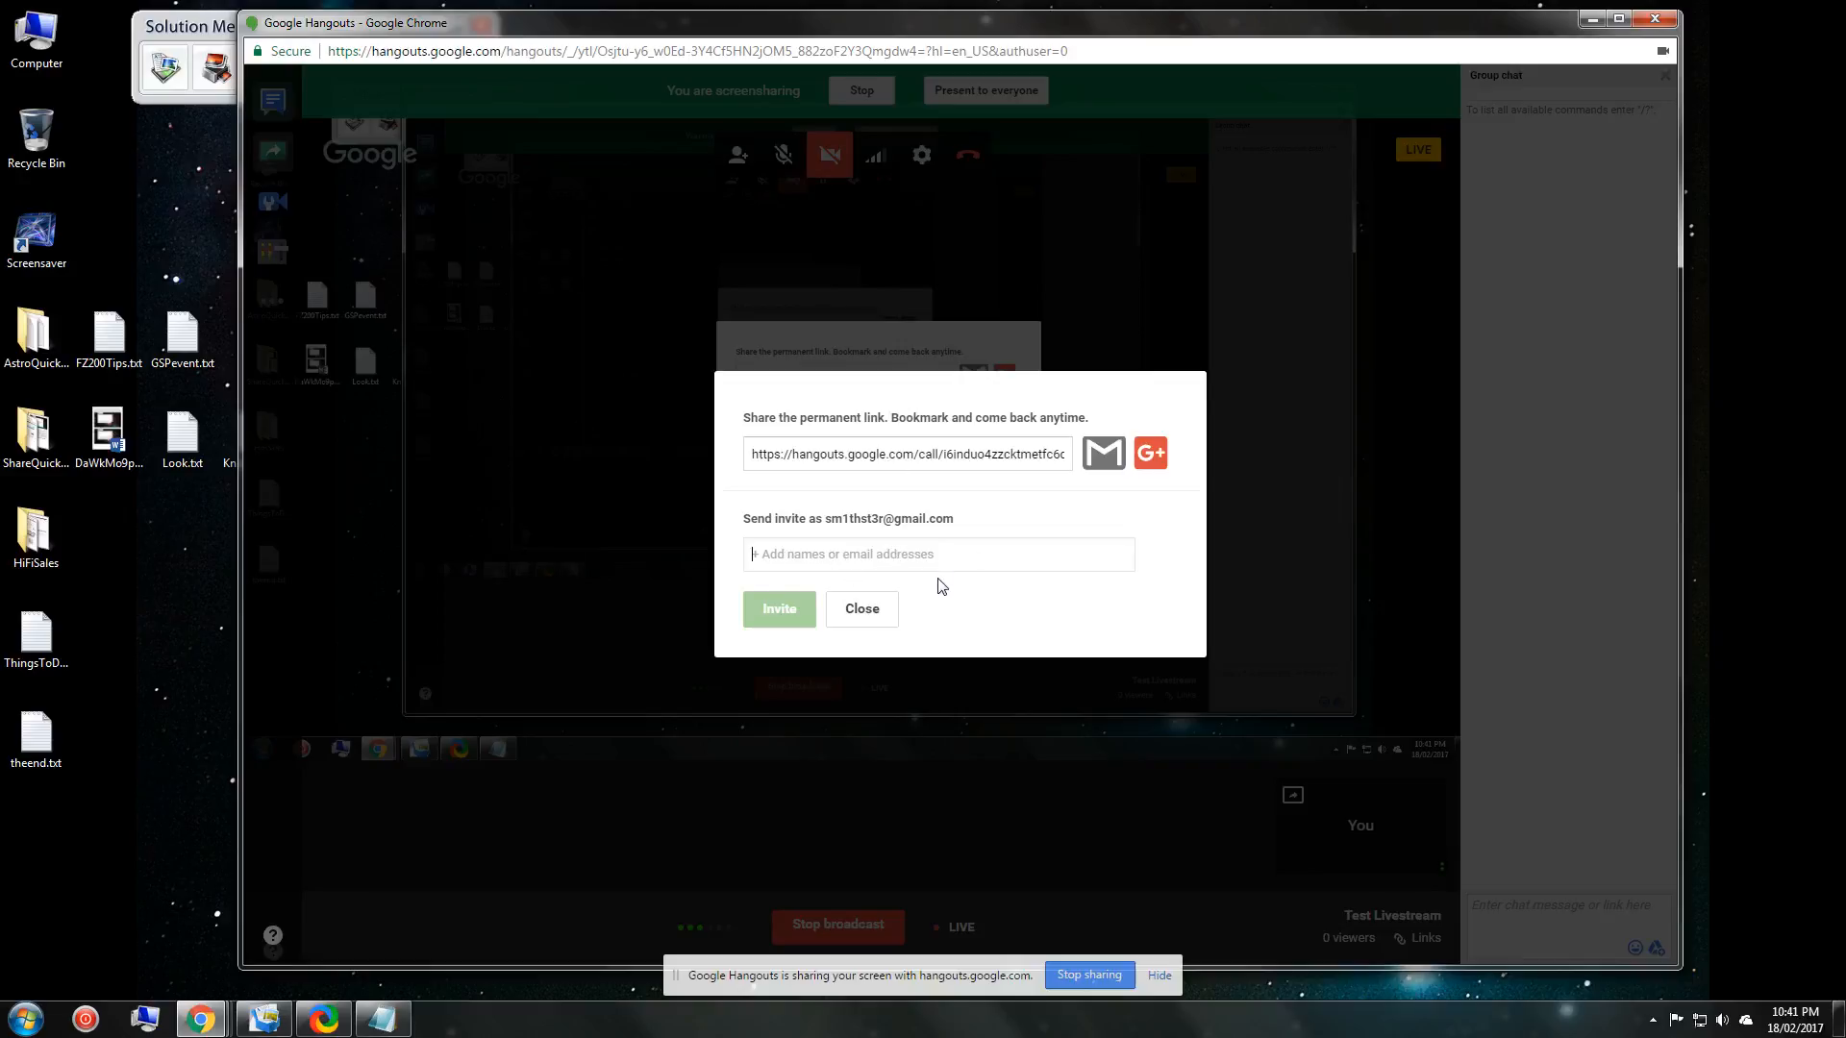
{"action": "left_click", "coordinate": [870, 612]}
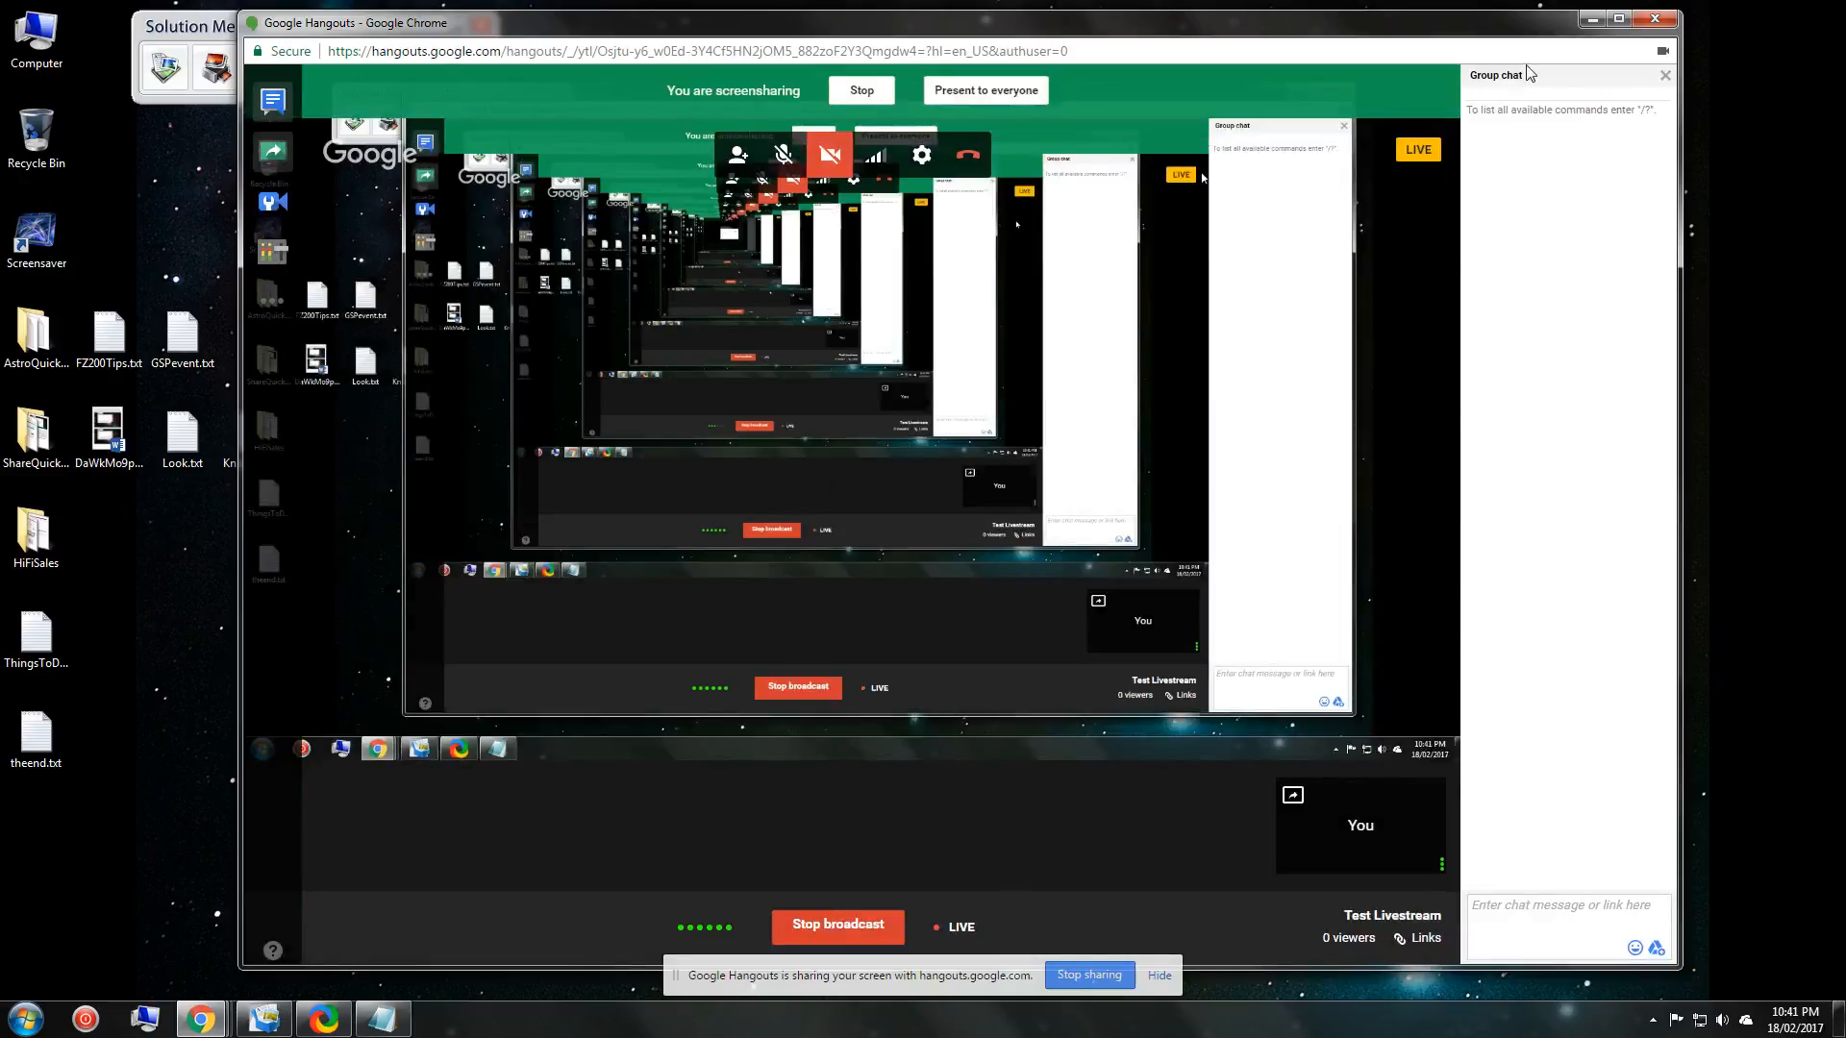
Shift the Hangouts window to the left edge so the Notepad welcome note is fully visible.
{"action": "left_click_drag", "start_coordinate": [1536, 34], "coordinate": [78, 40]}
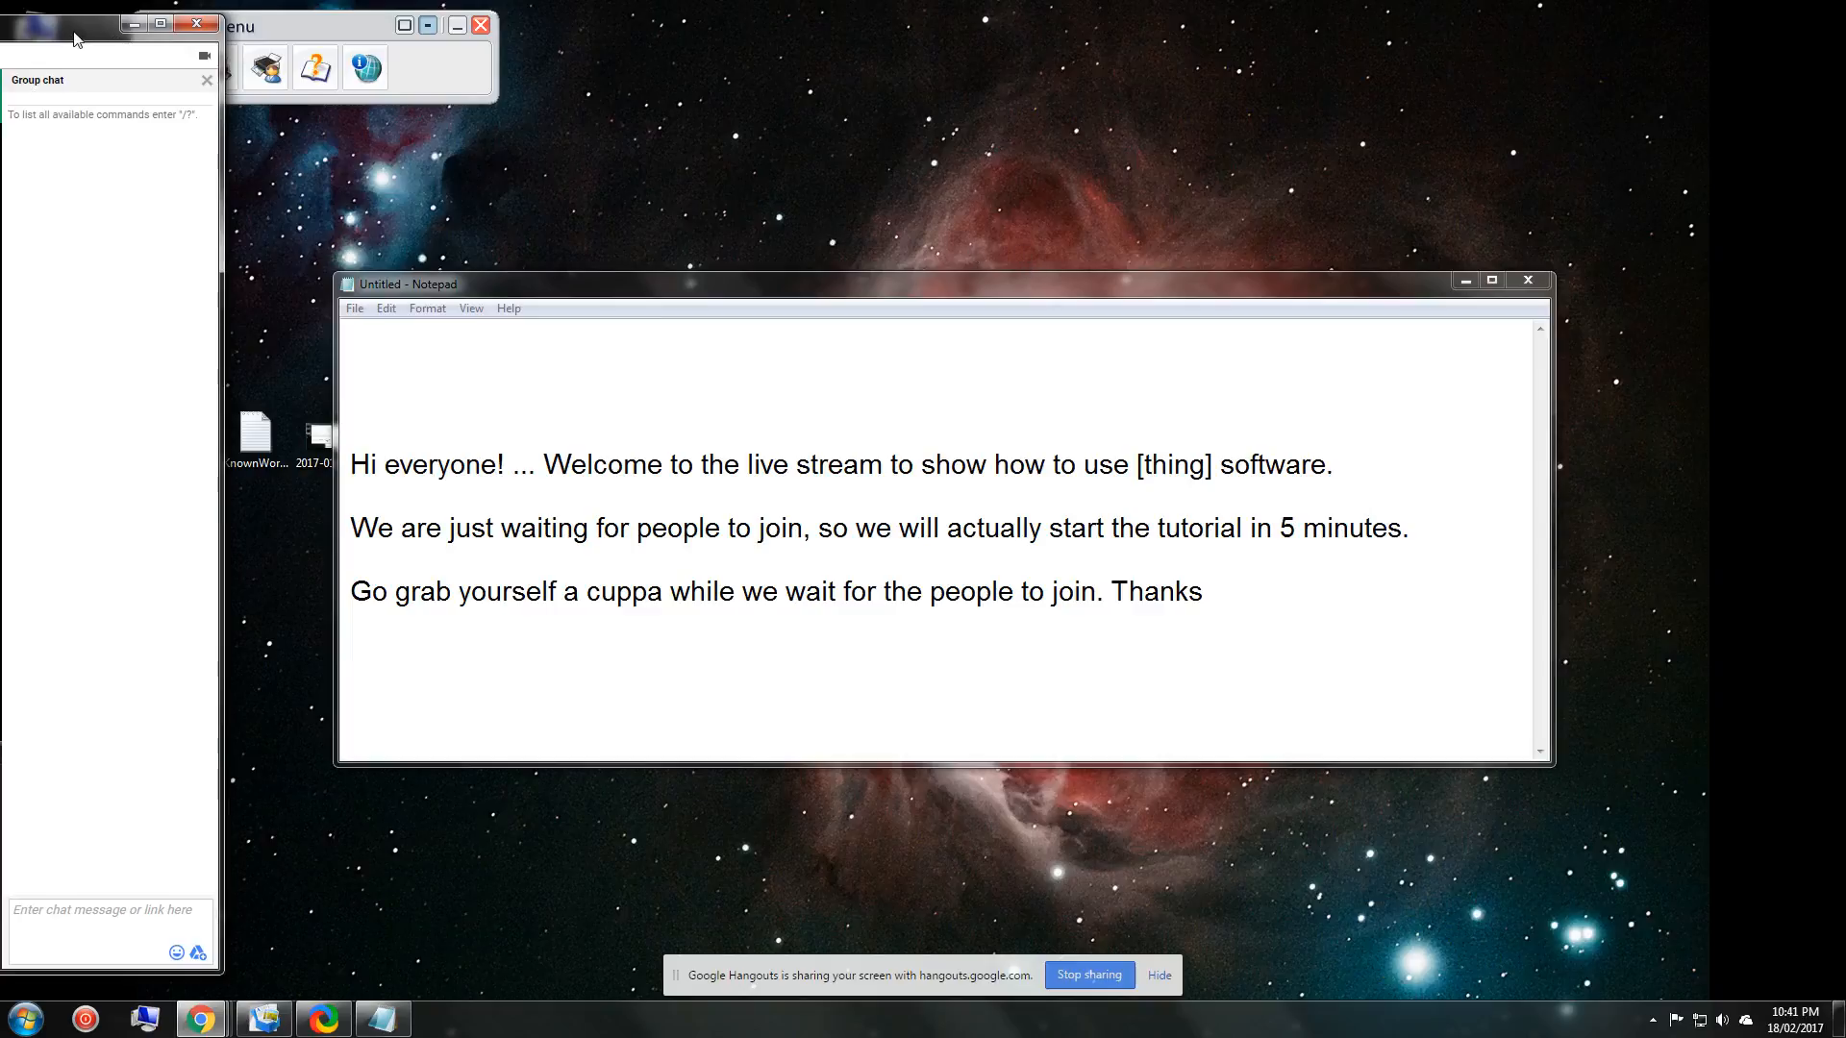
{"action": "left_click_drag", "start_coordinate": [75, 39], "coordinate": [583, 48]}
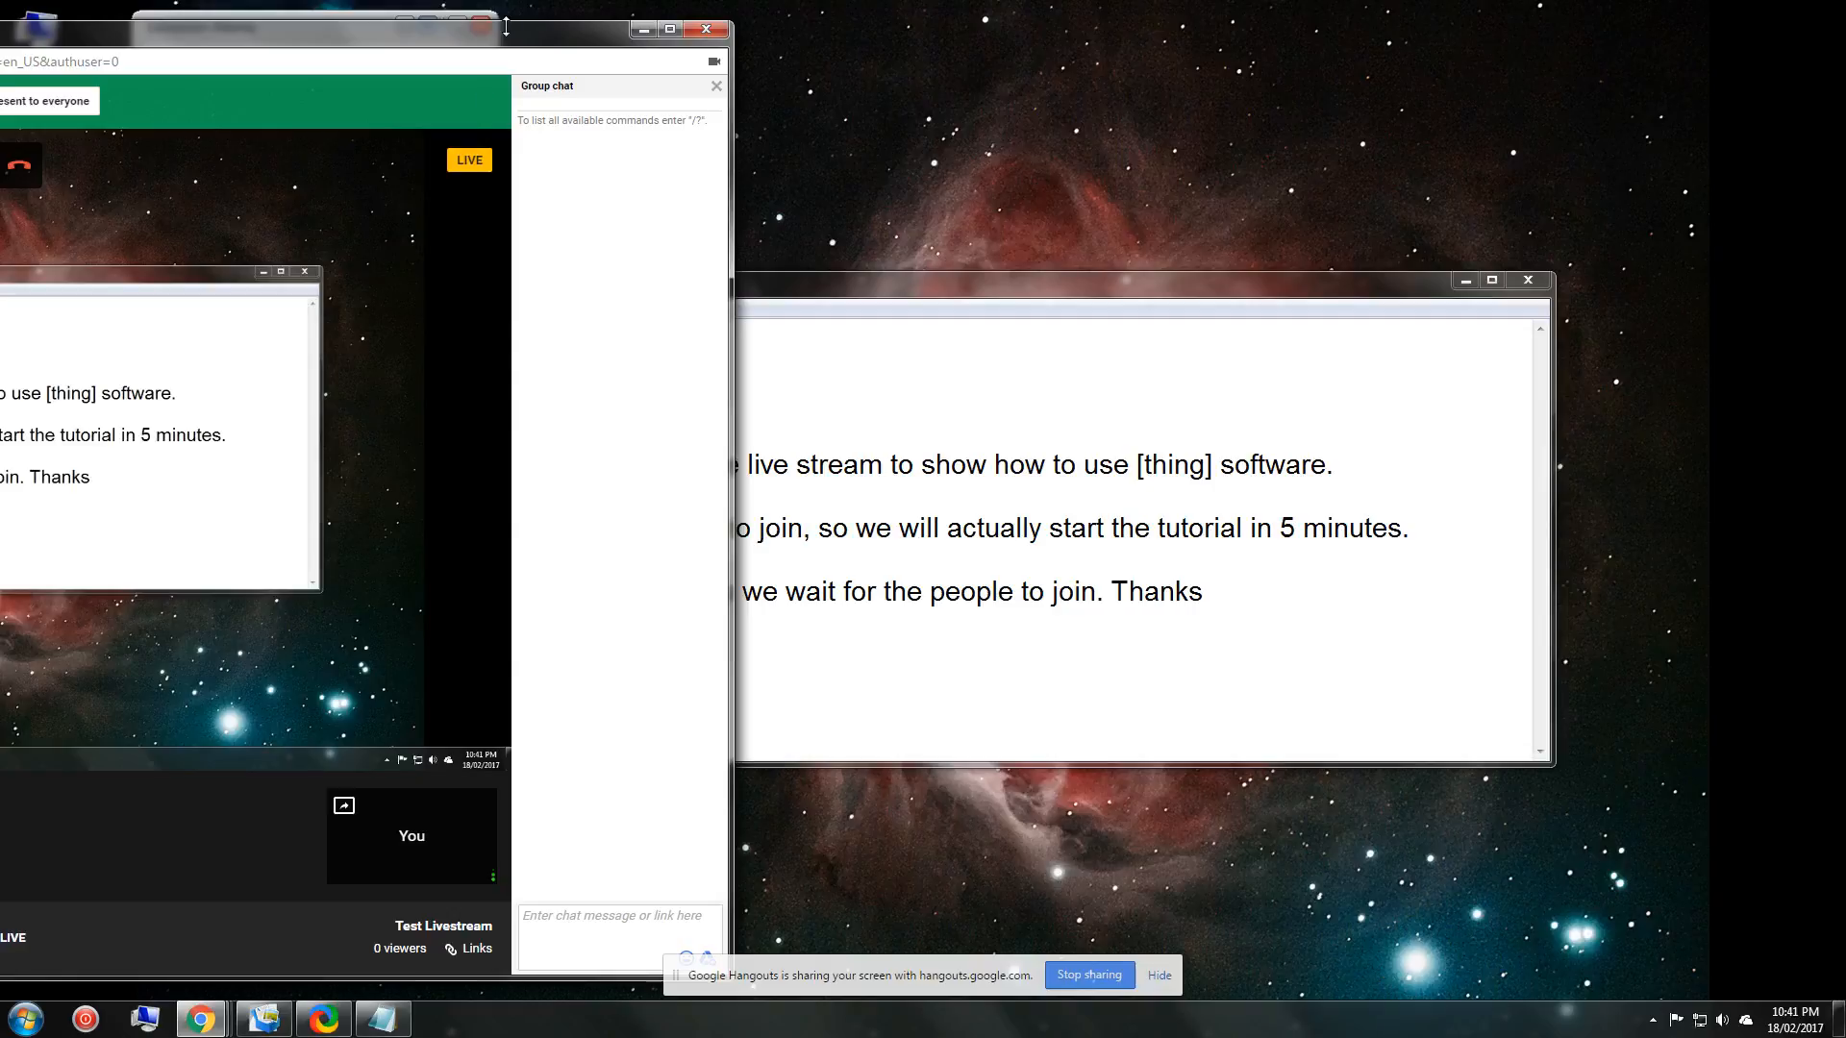
{"action": "left_click", "coordinate": [758, 82]}
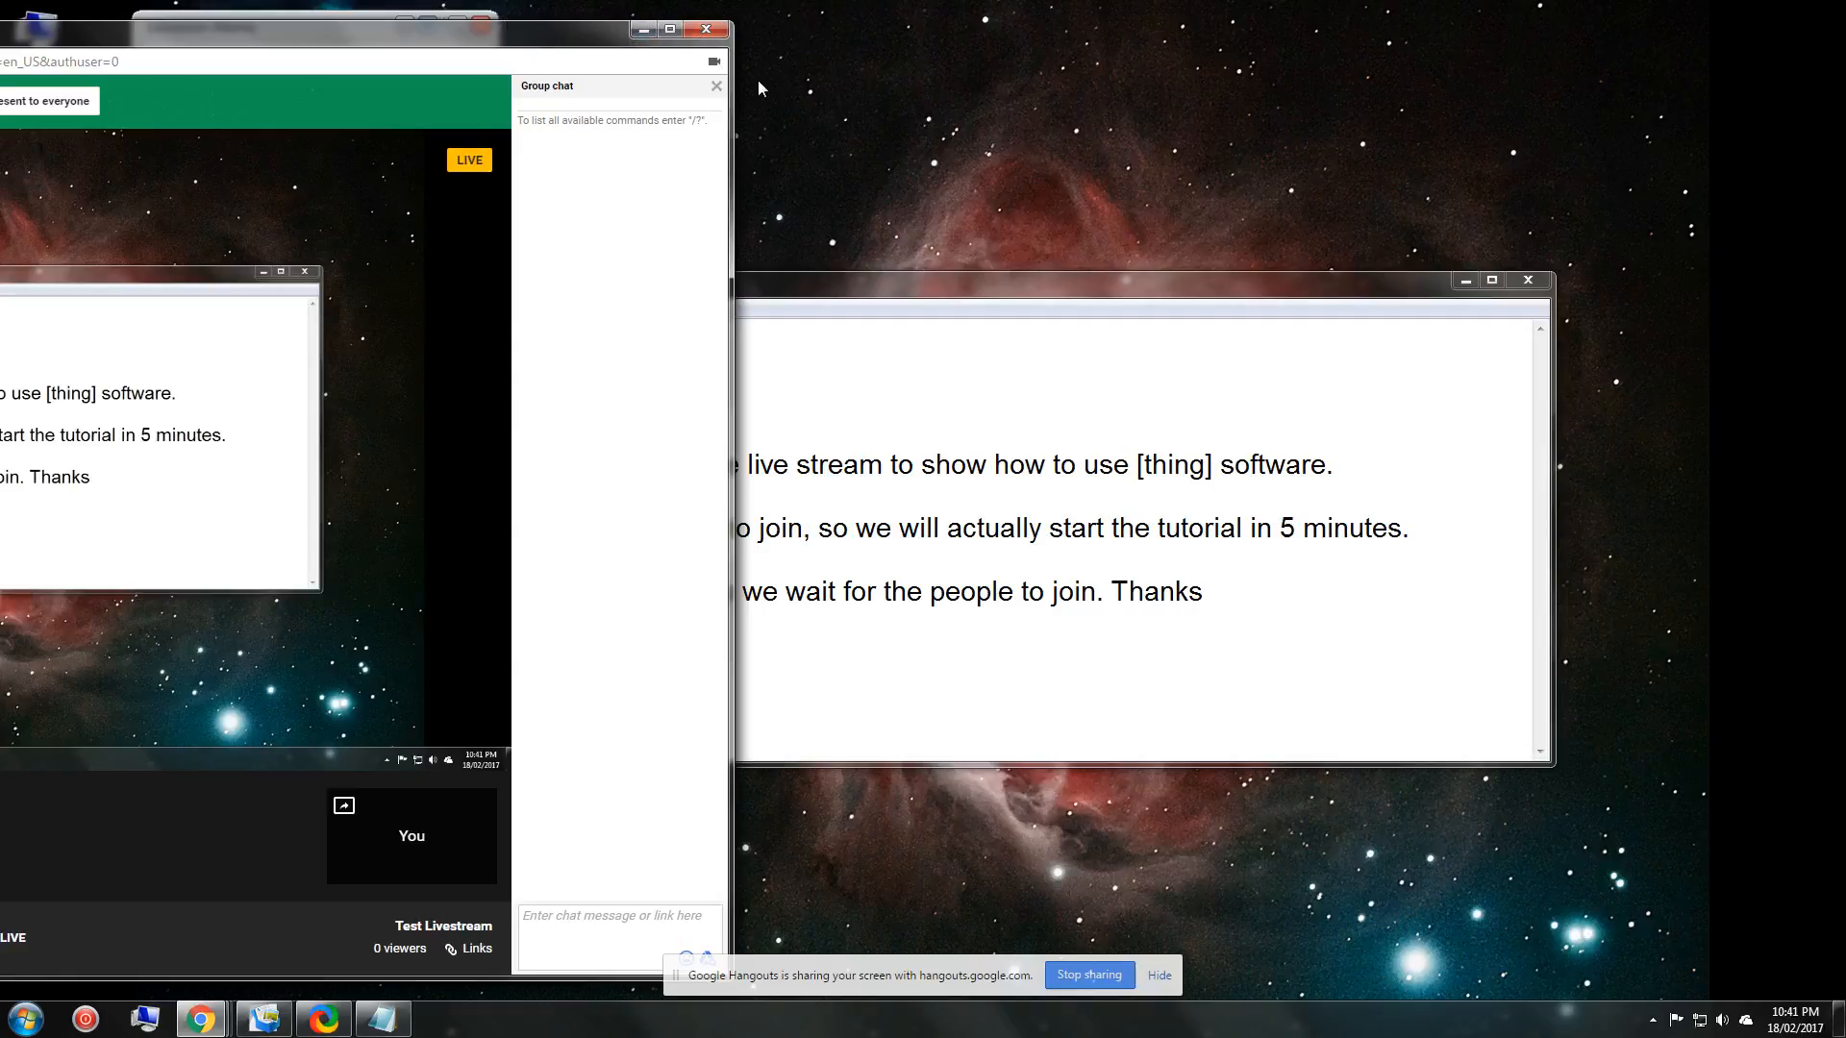
{"action": "left_click", "coordinate": [163, 301]}
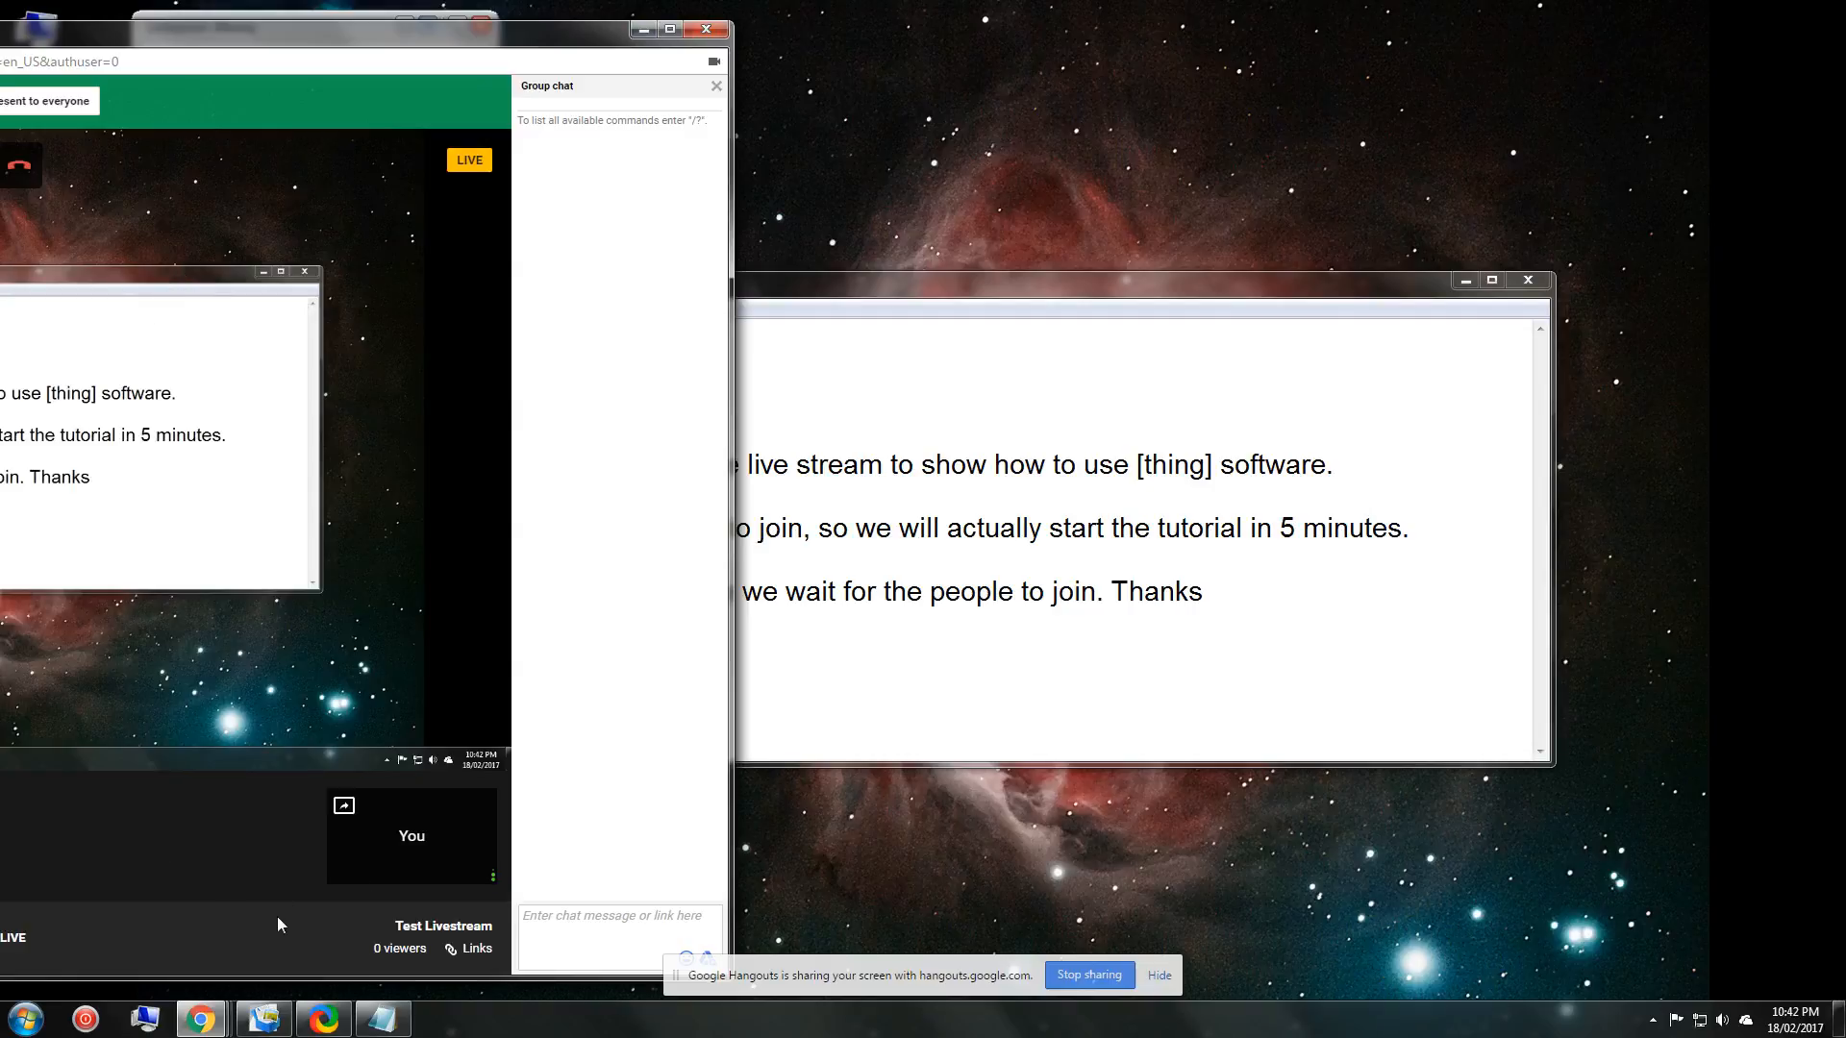
{"action": "key", "text": "ctrl"}
{"action": "key", "text": "ctrl"}
{"action": "left_click_drag", "start_coordinate": [589, 40], "coordinate": [84, 39]}
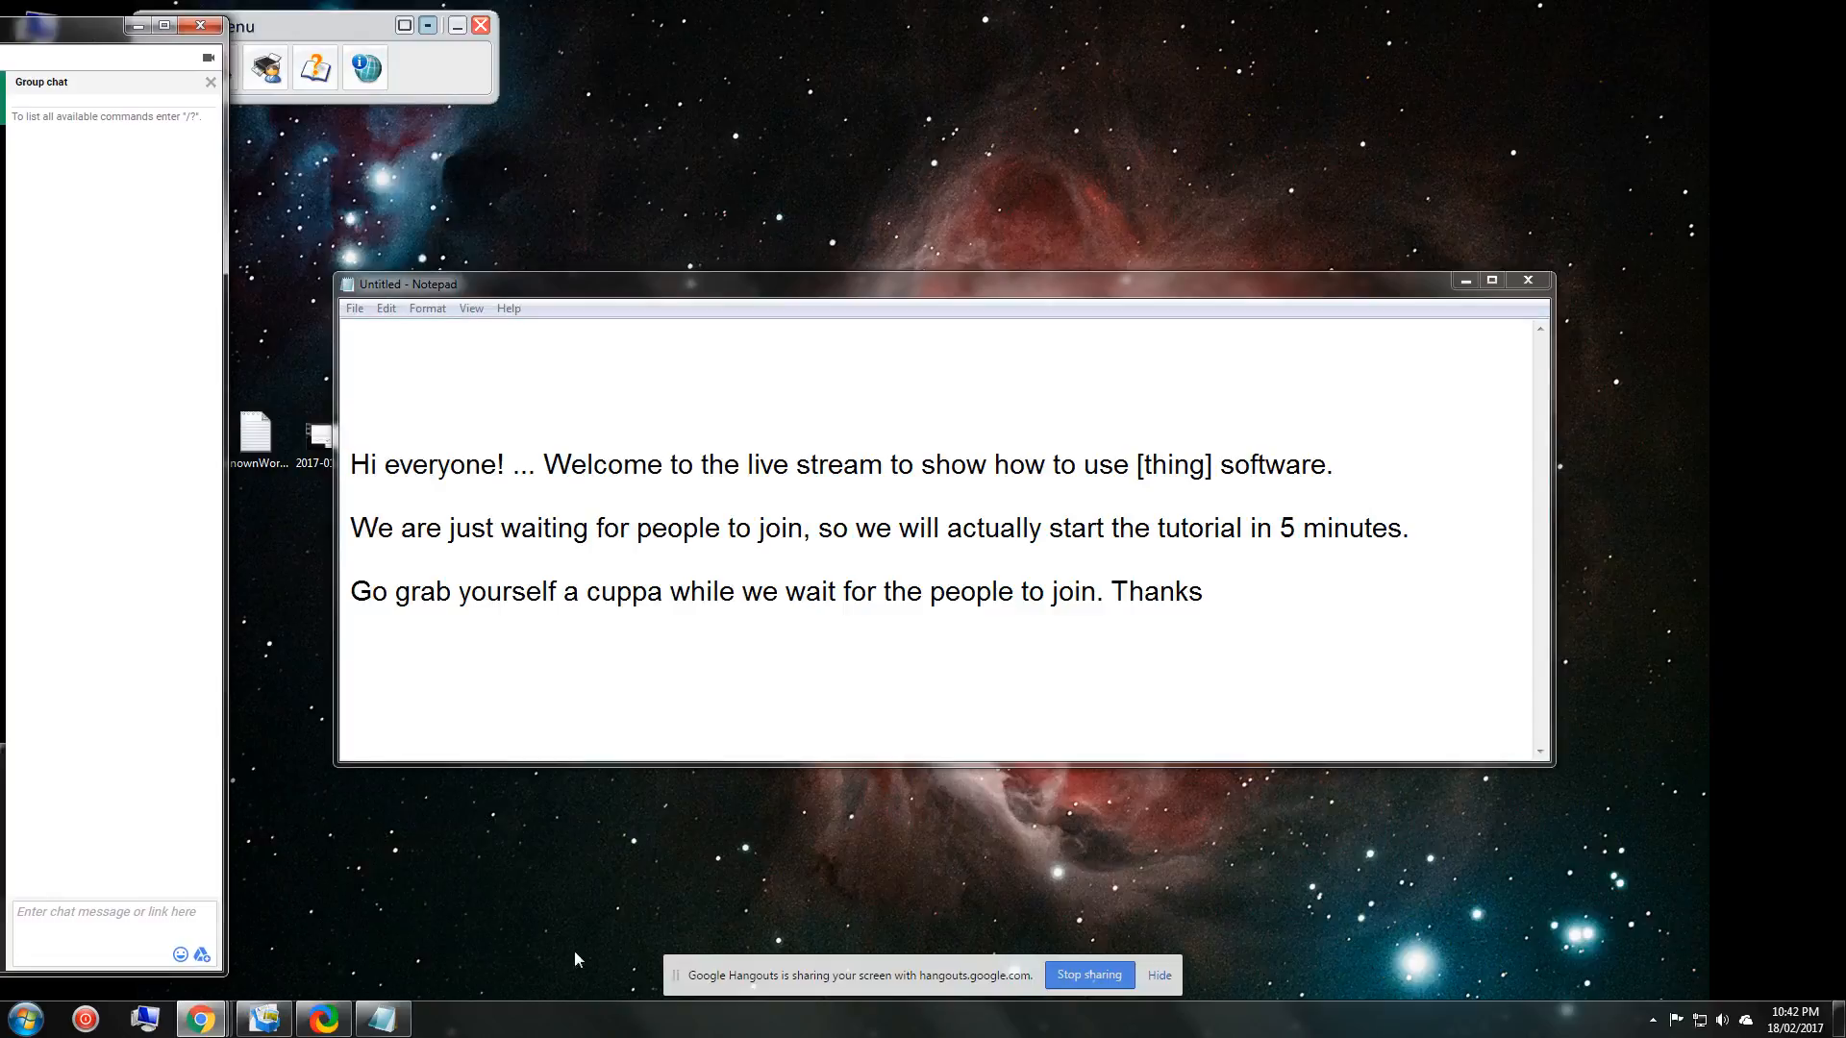
{"action": "left_click", "coordinate": [27, 1019]}
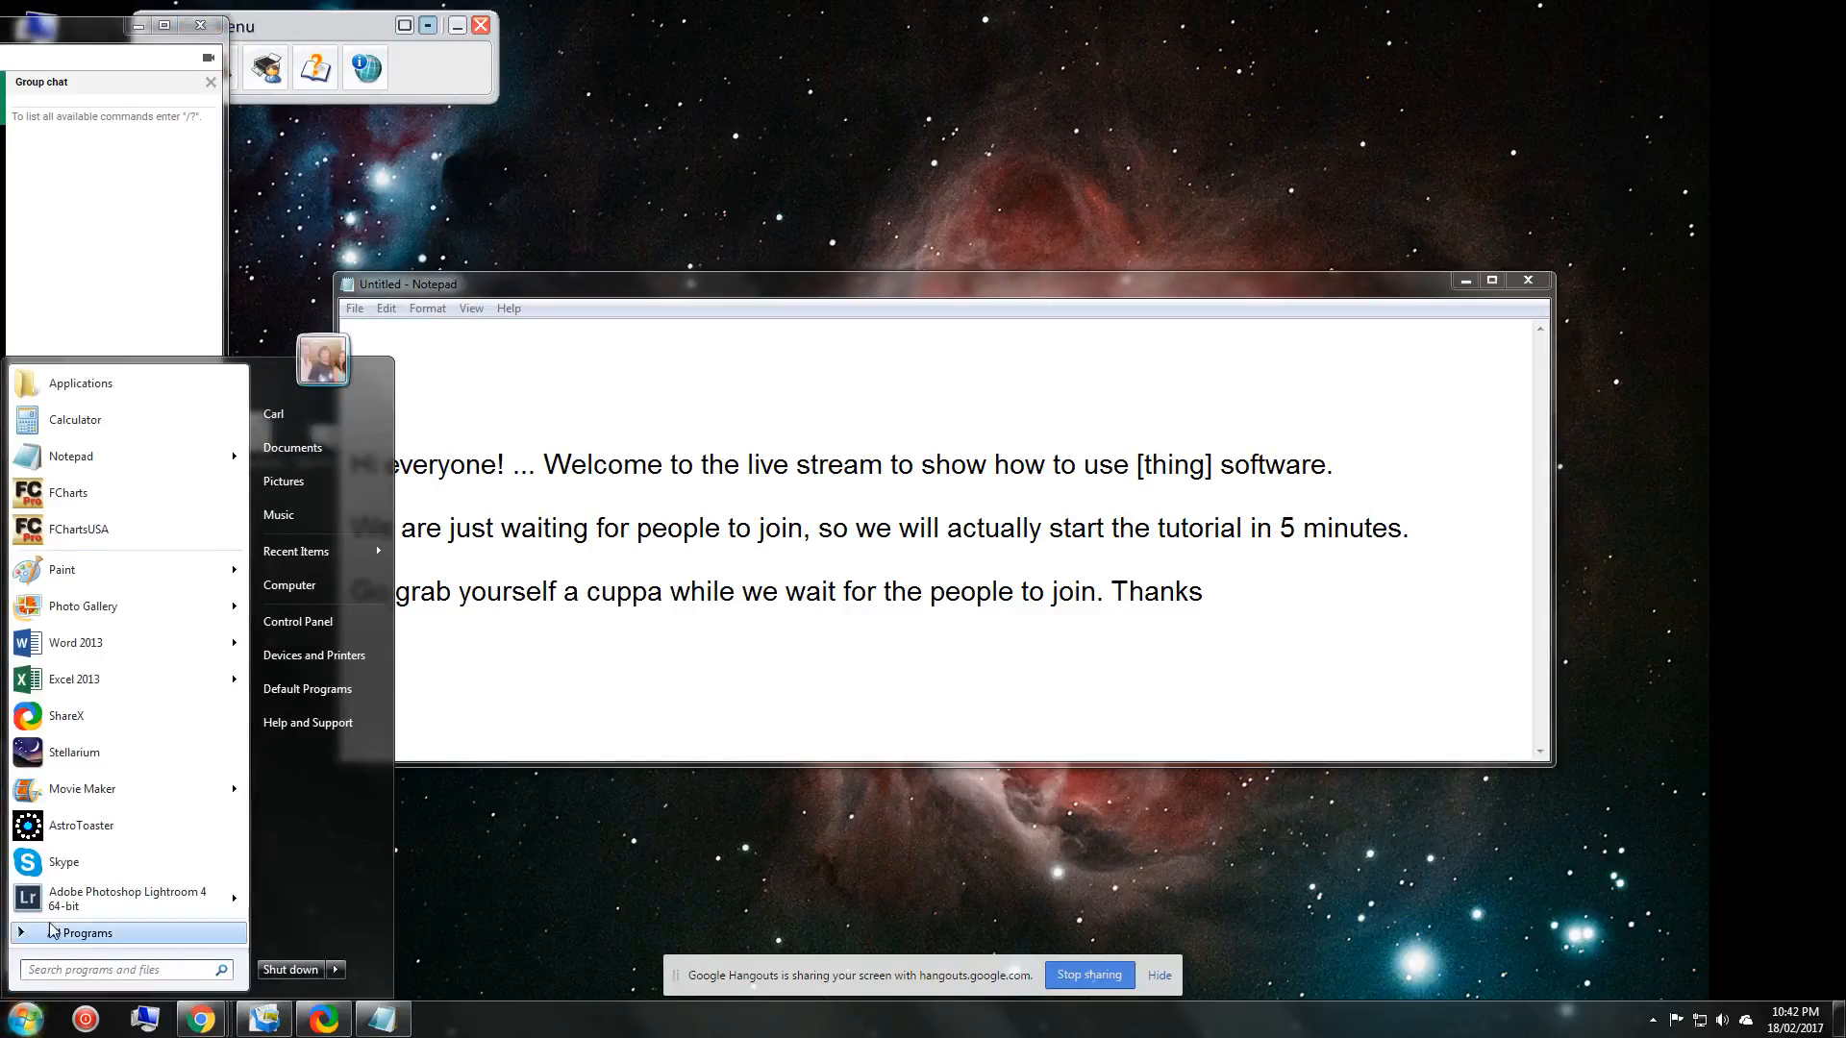
Launch AstroToaster, decline the last session, permanently delete all monitor-folder files, then quit.
{"action": "left_click", "coordinate": [81, 826]}
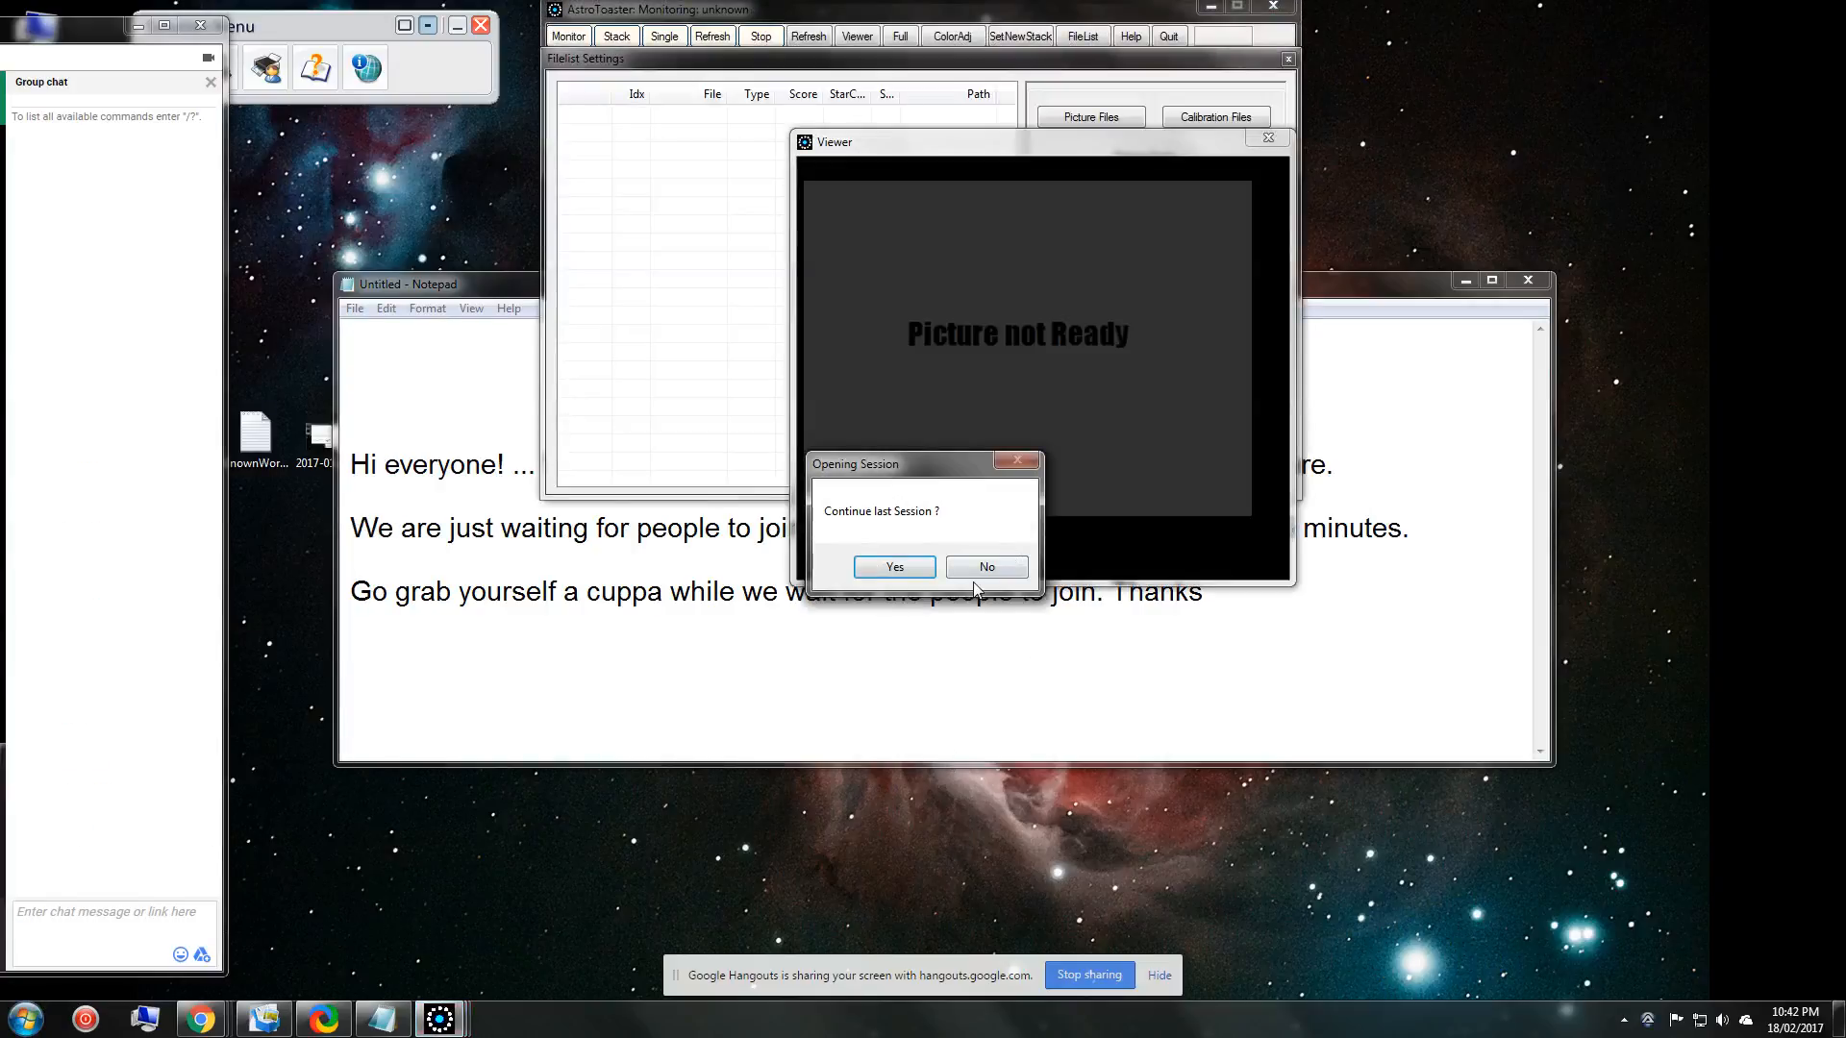
{"action": "left_click", "coordinate": [983, 569]}
{"action": "left_click", "coordinate": [920, 470]}
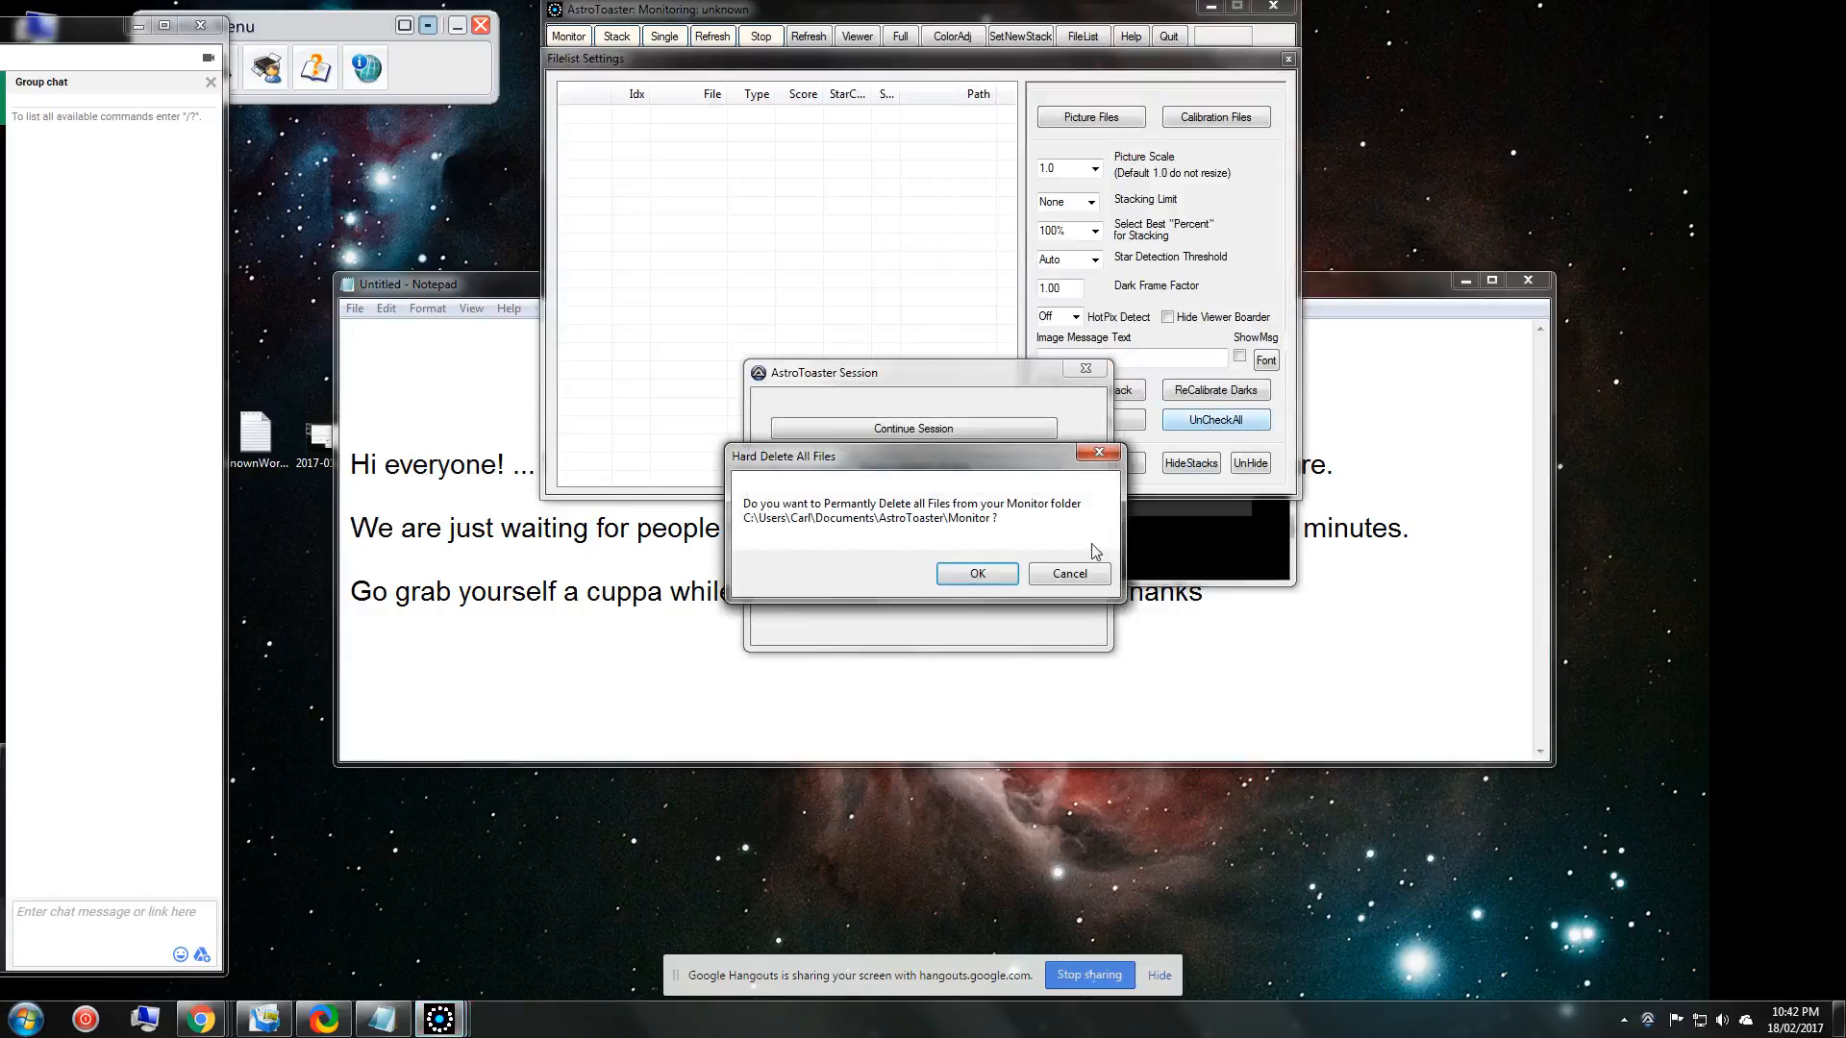
{"action": "left_click", "coordinate": [984, 572]}
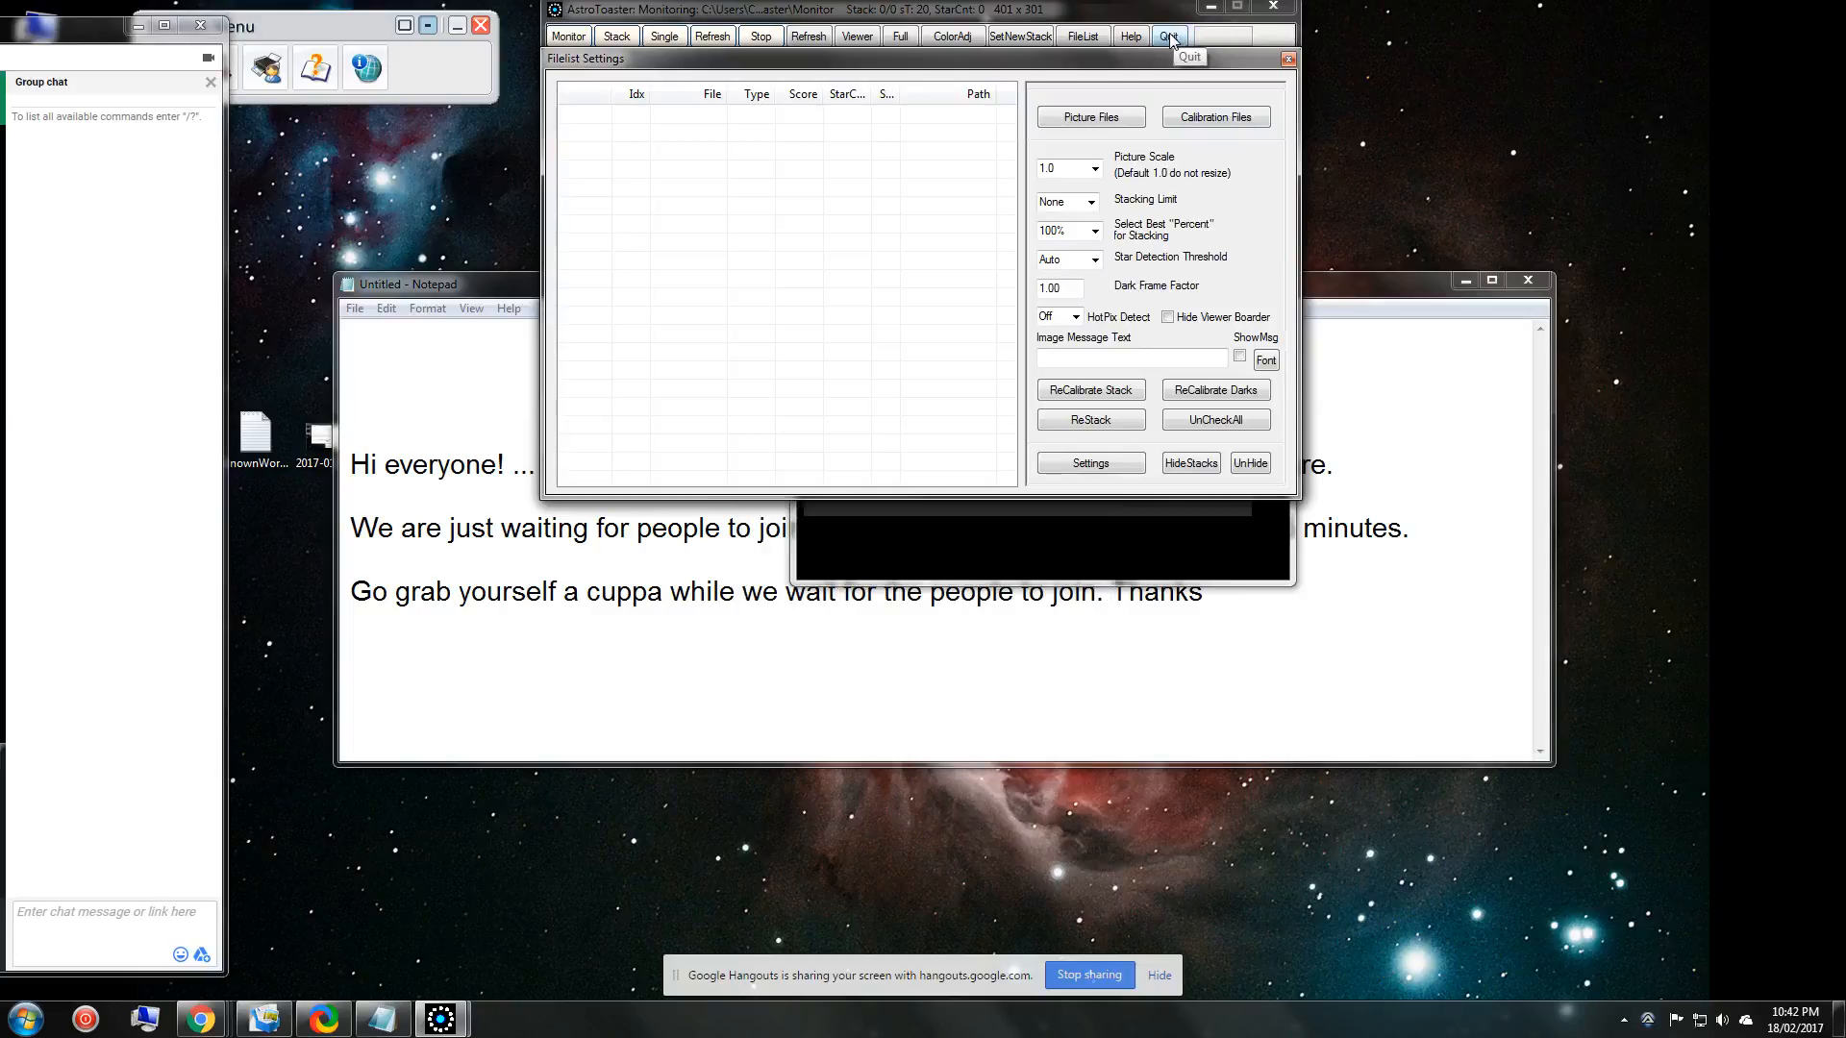
{"action": "left_click", "coordinate": [1169, 36]}
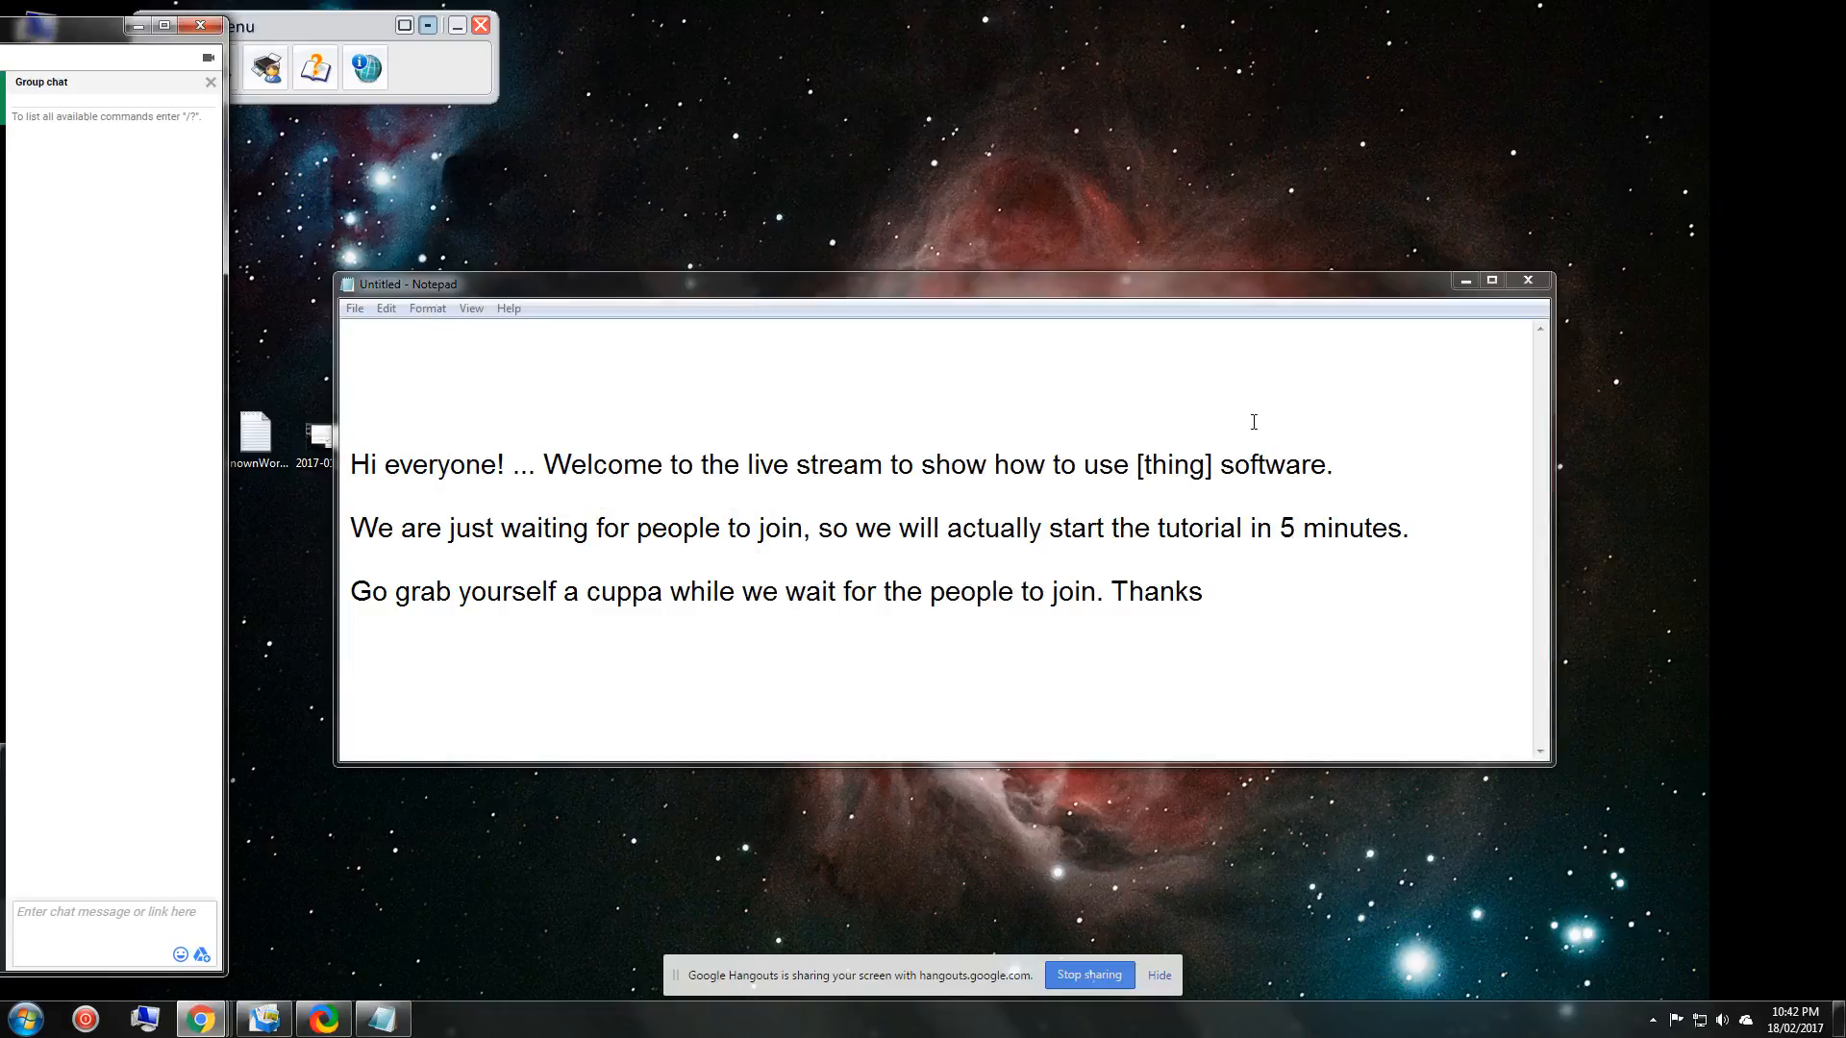
{"action": "left_click", "coordinate": [955, 547]}
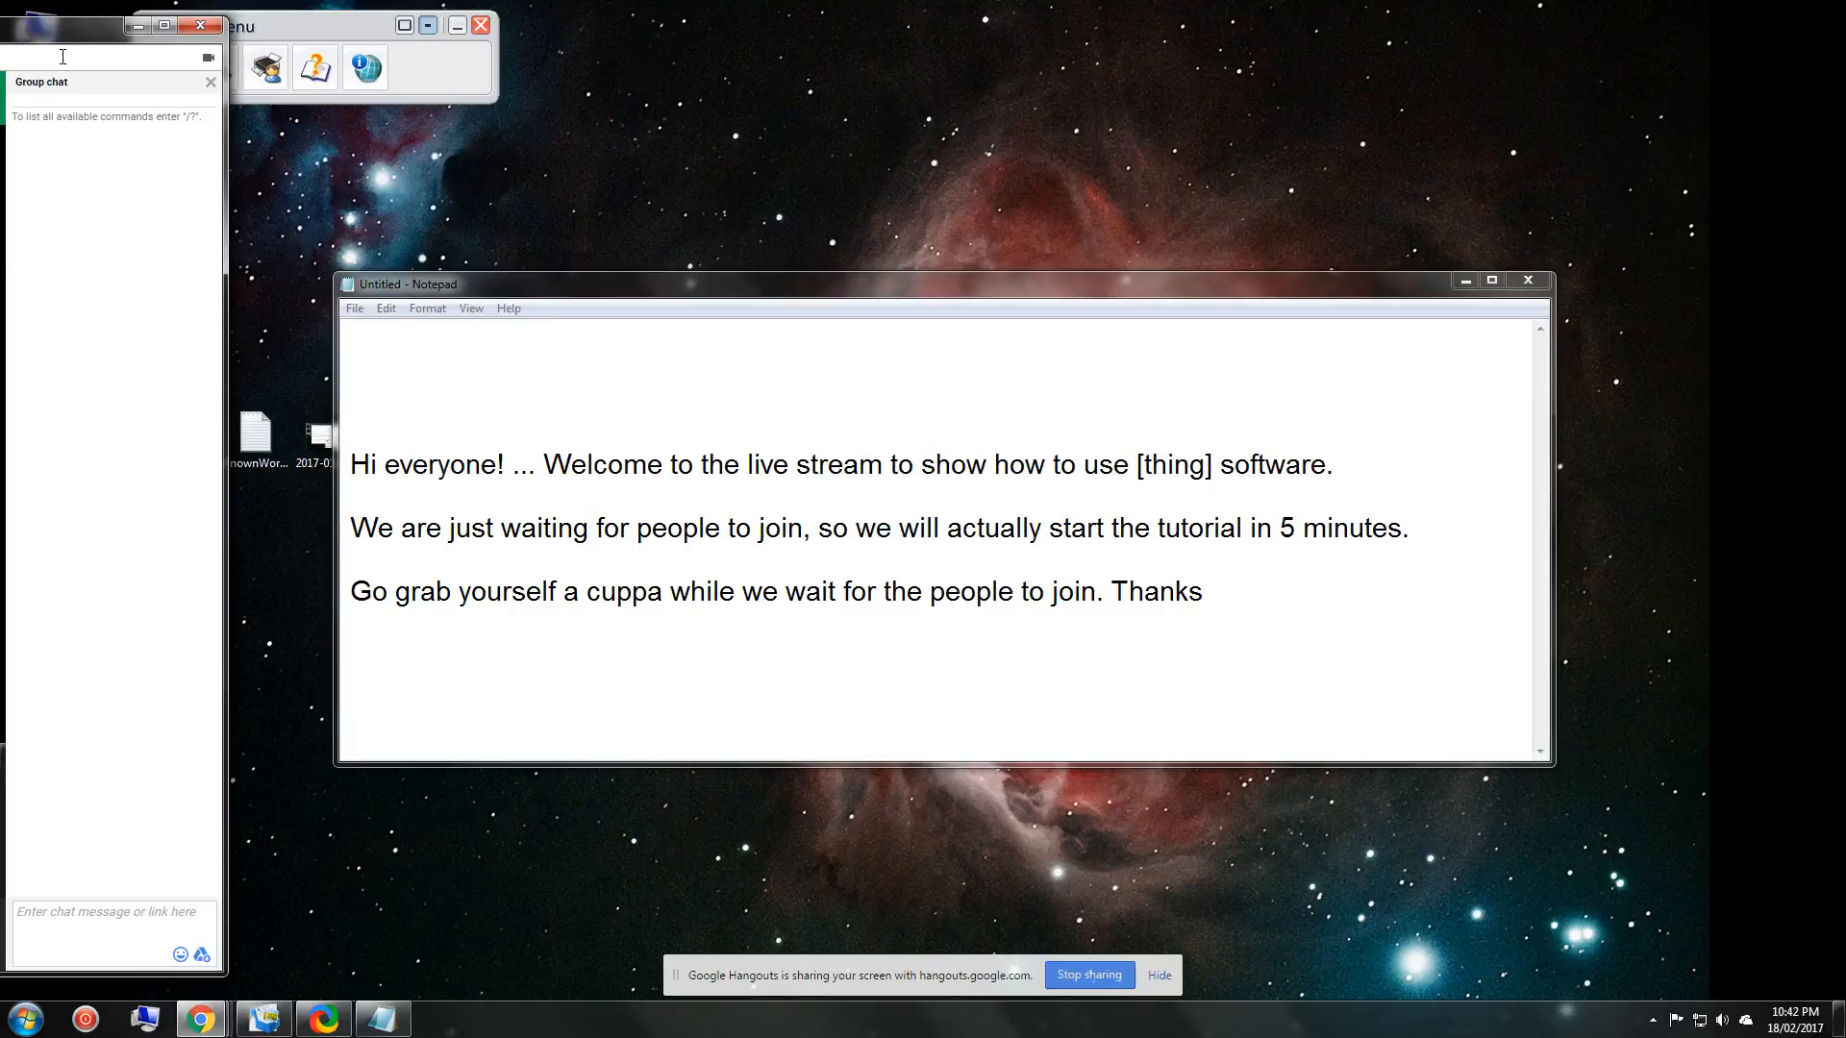
Bring the Hangouts window back on screen and stop the Test Livestream broadcast.
{"action": "left_click_drag", "start_coordinate": [60, 39], "coordinate": [120, 32]}
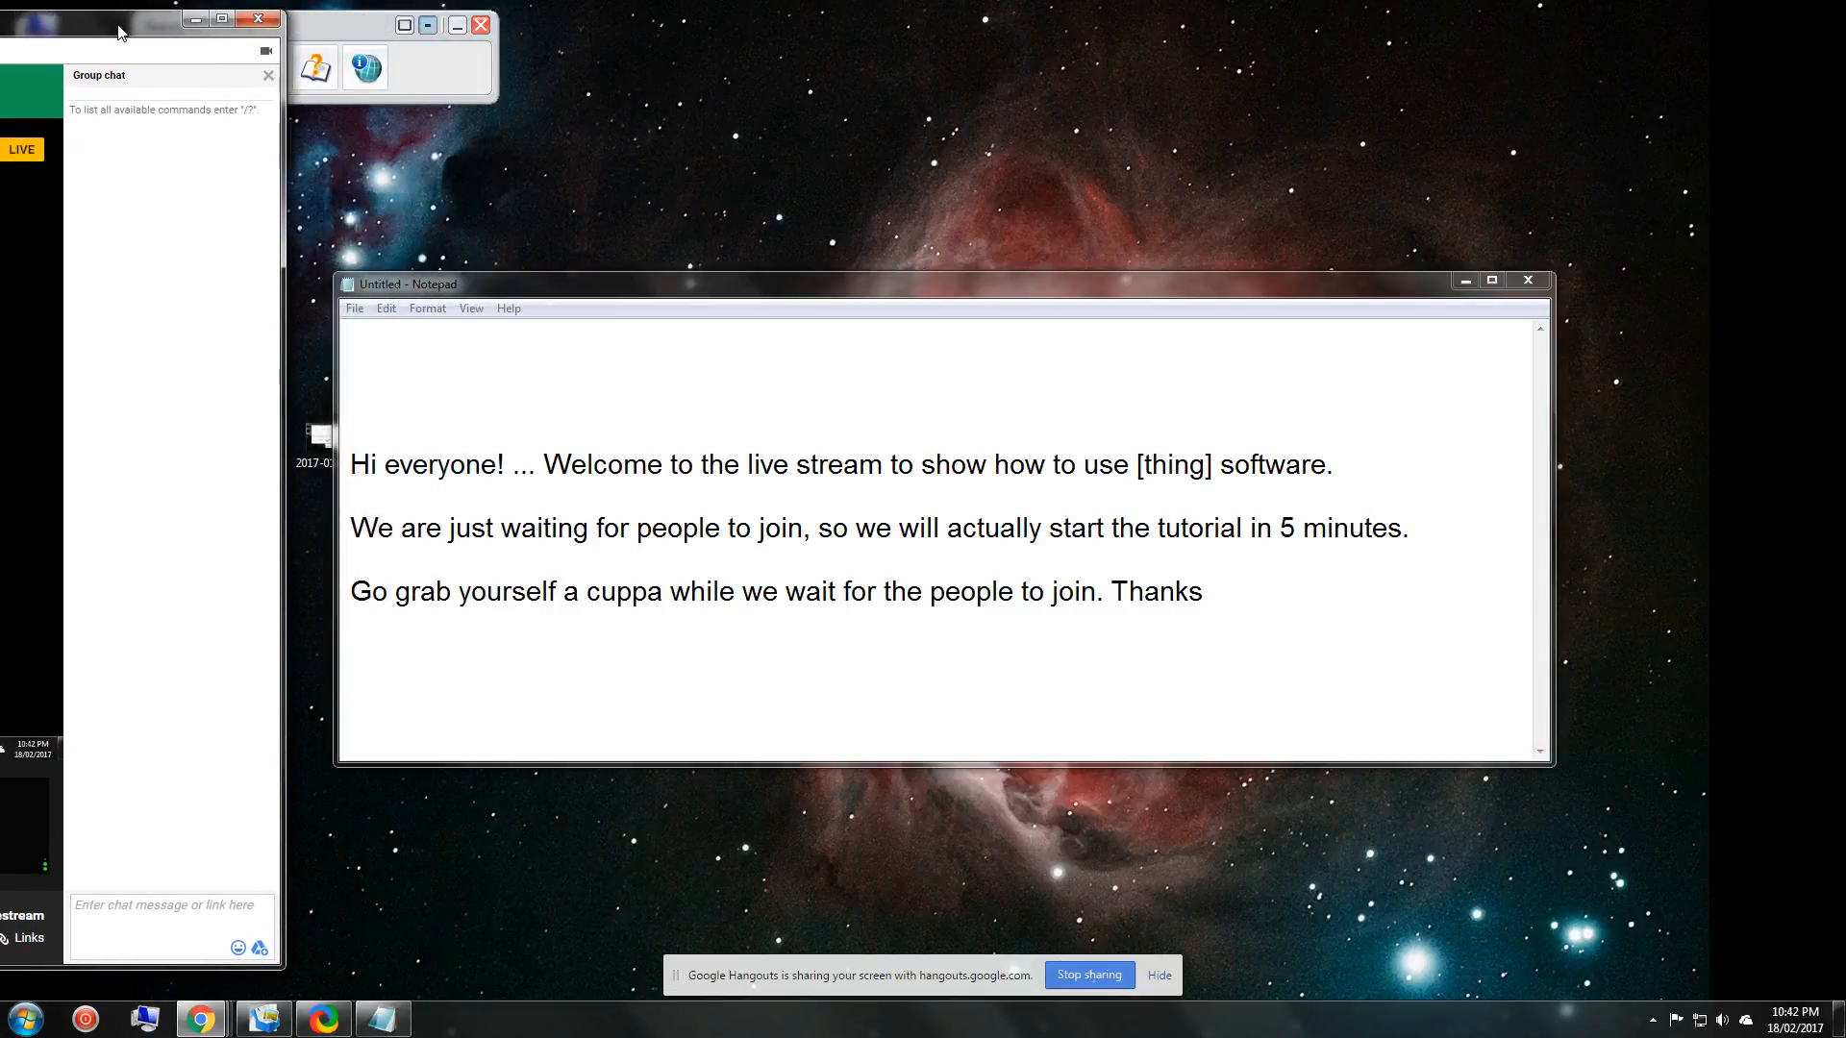
{"action": "left_click_drag", "start_coordinate": [105, 26], "coordinate": [1333, 10]}
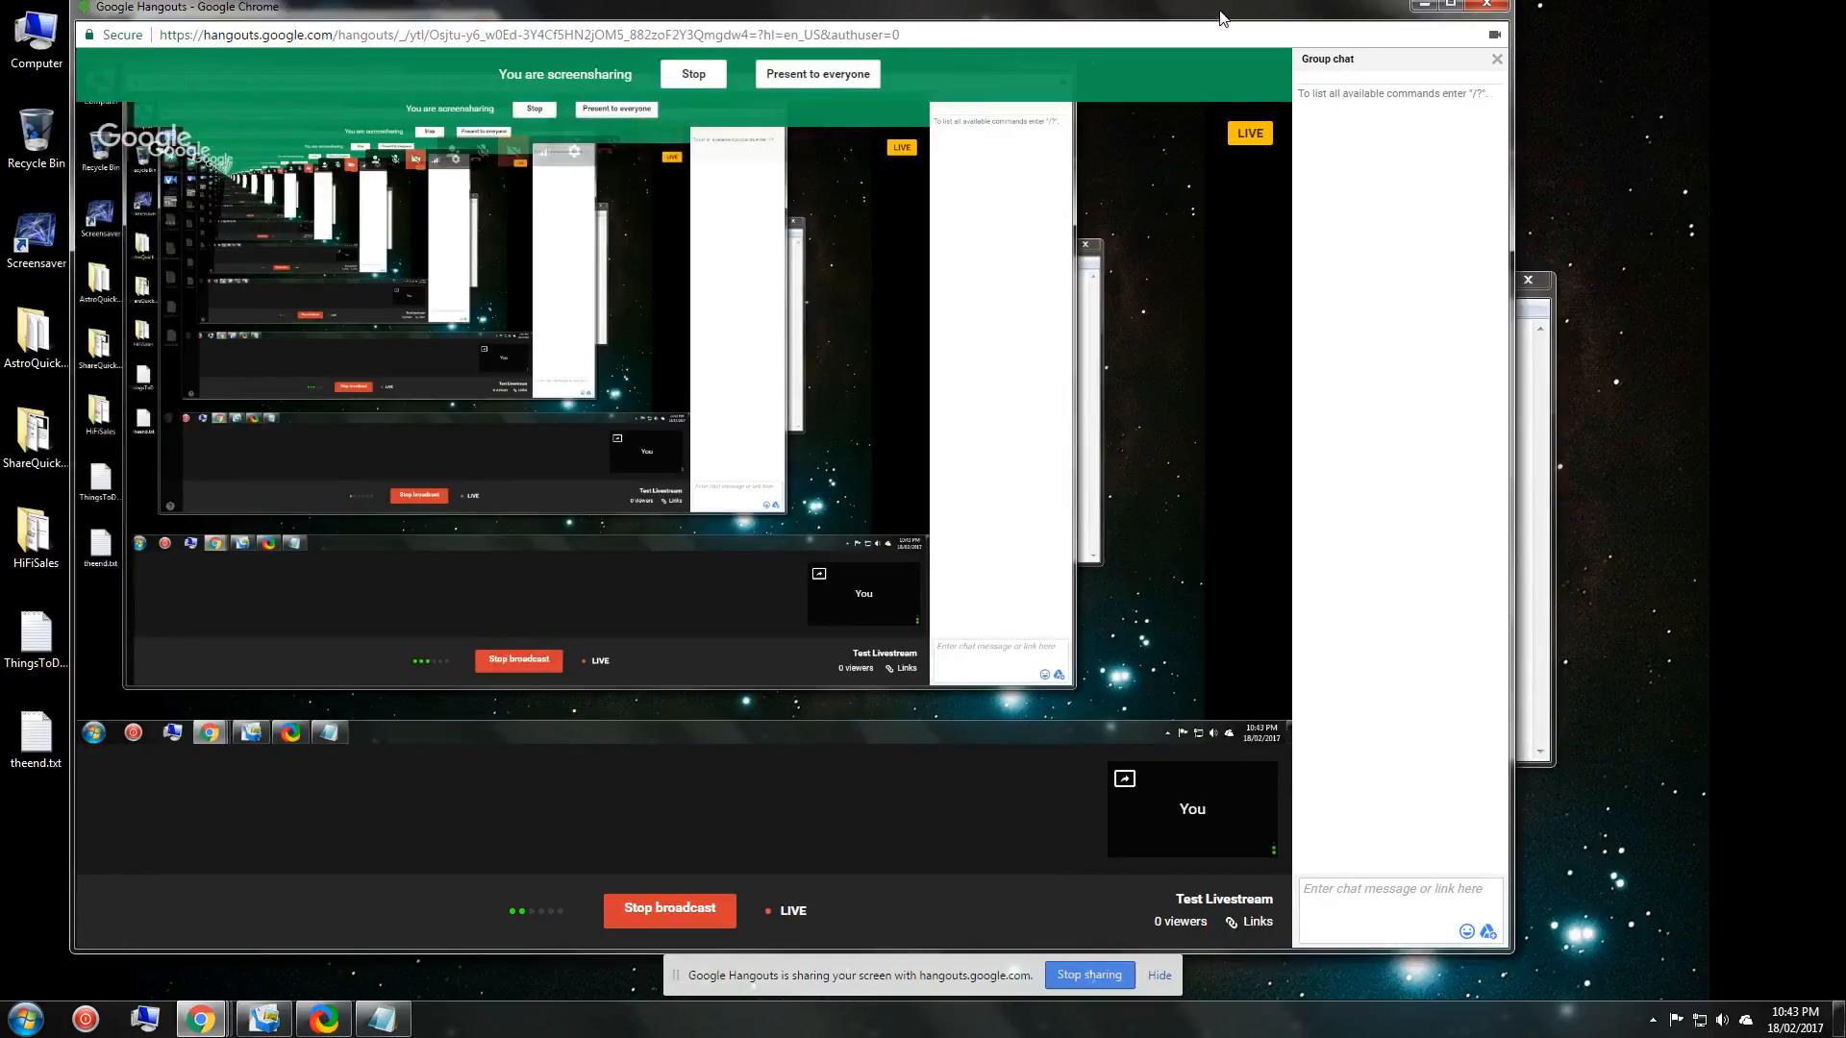
{"action": "left_click_drag", "start_coordinate": [1218, 18], "coordinate": [1409, 25]}
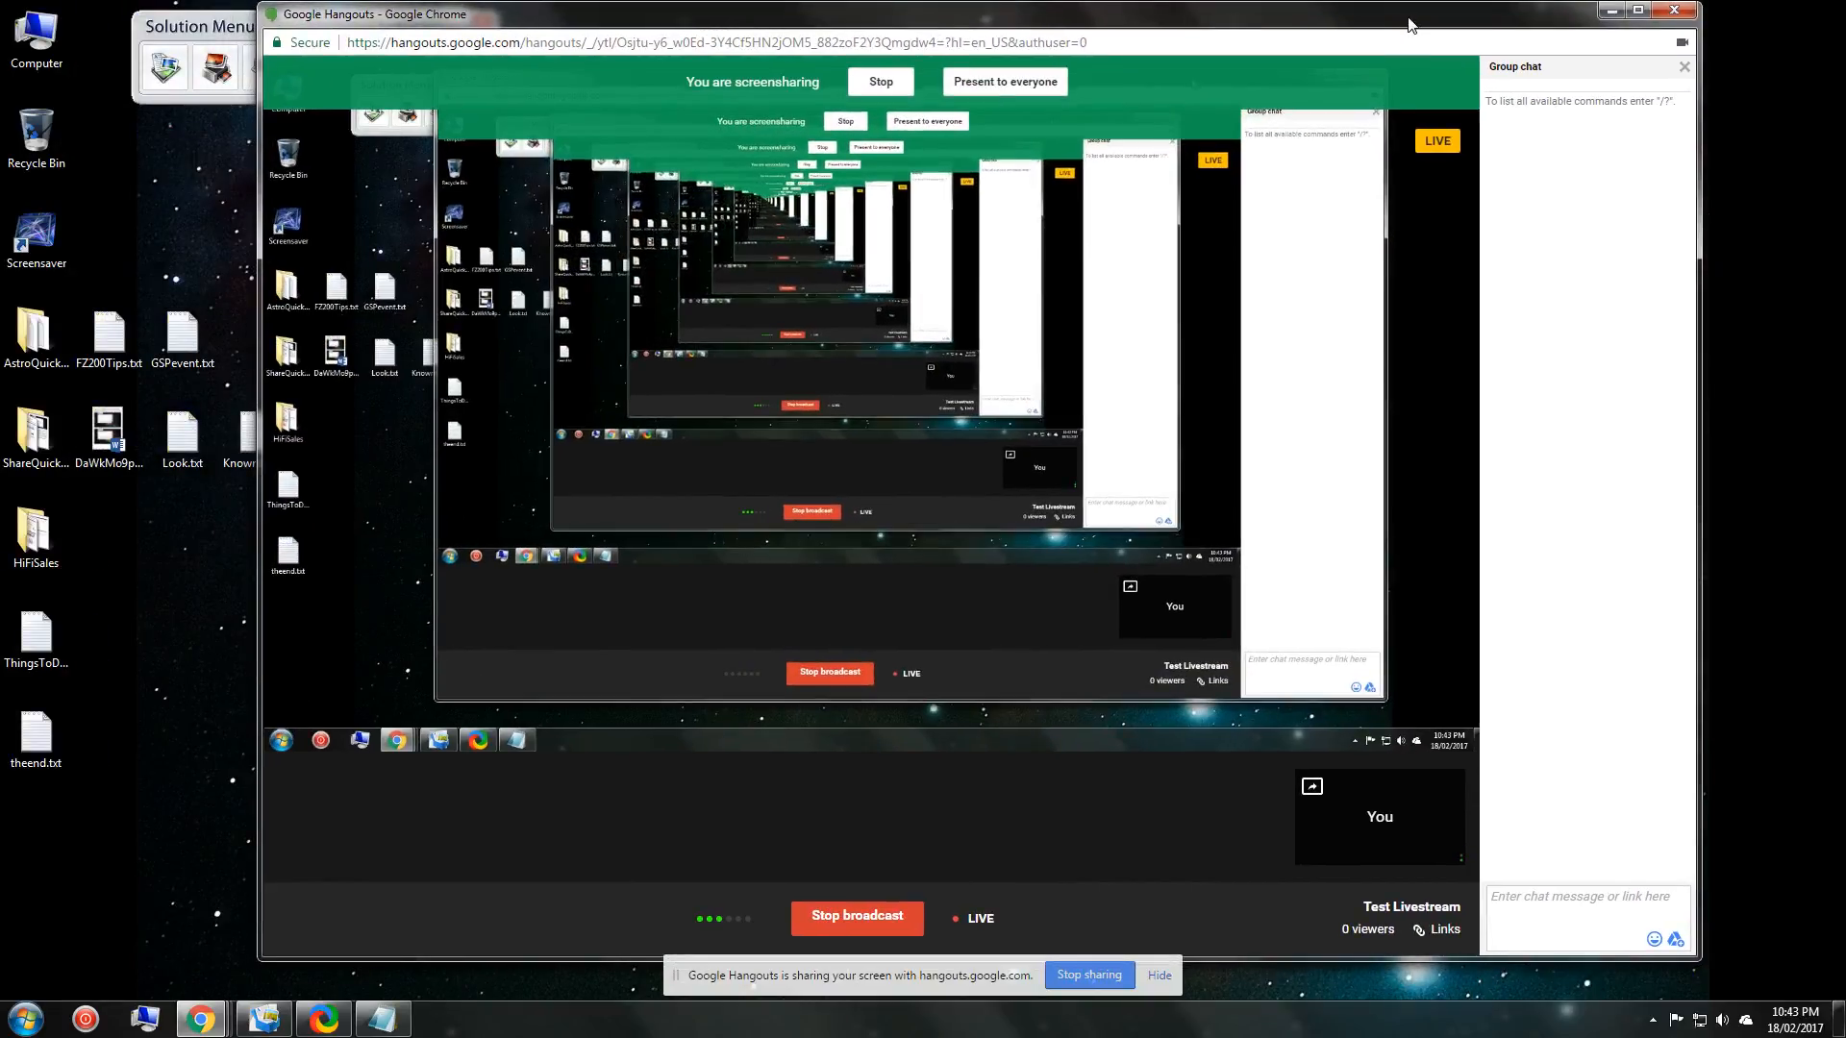
{"action": "left_click", "coordinate": [858, 919]}
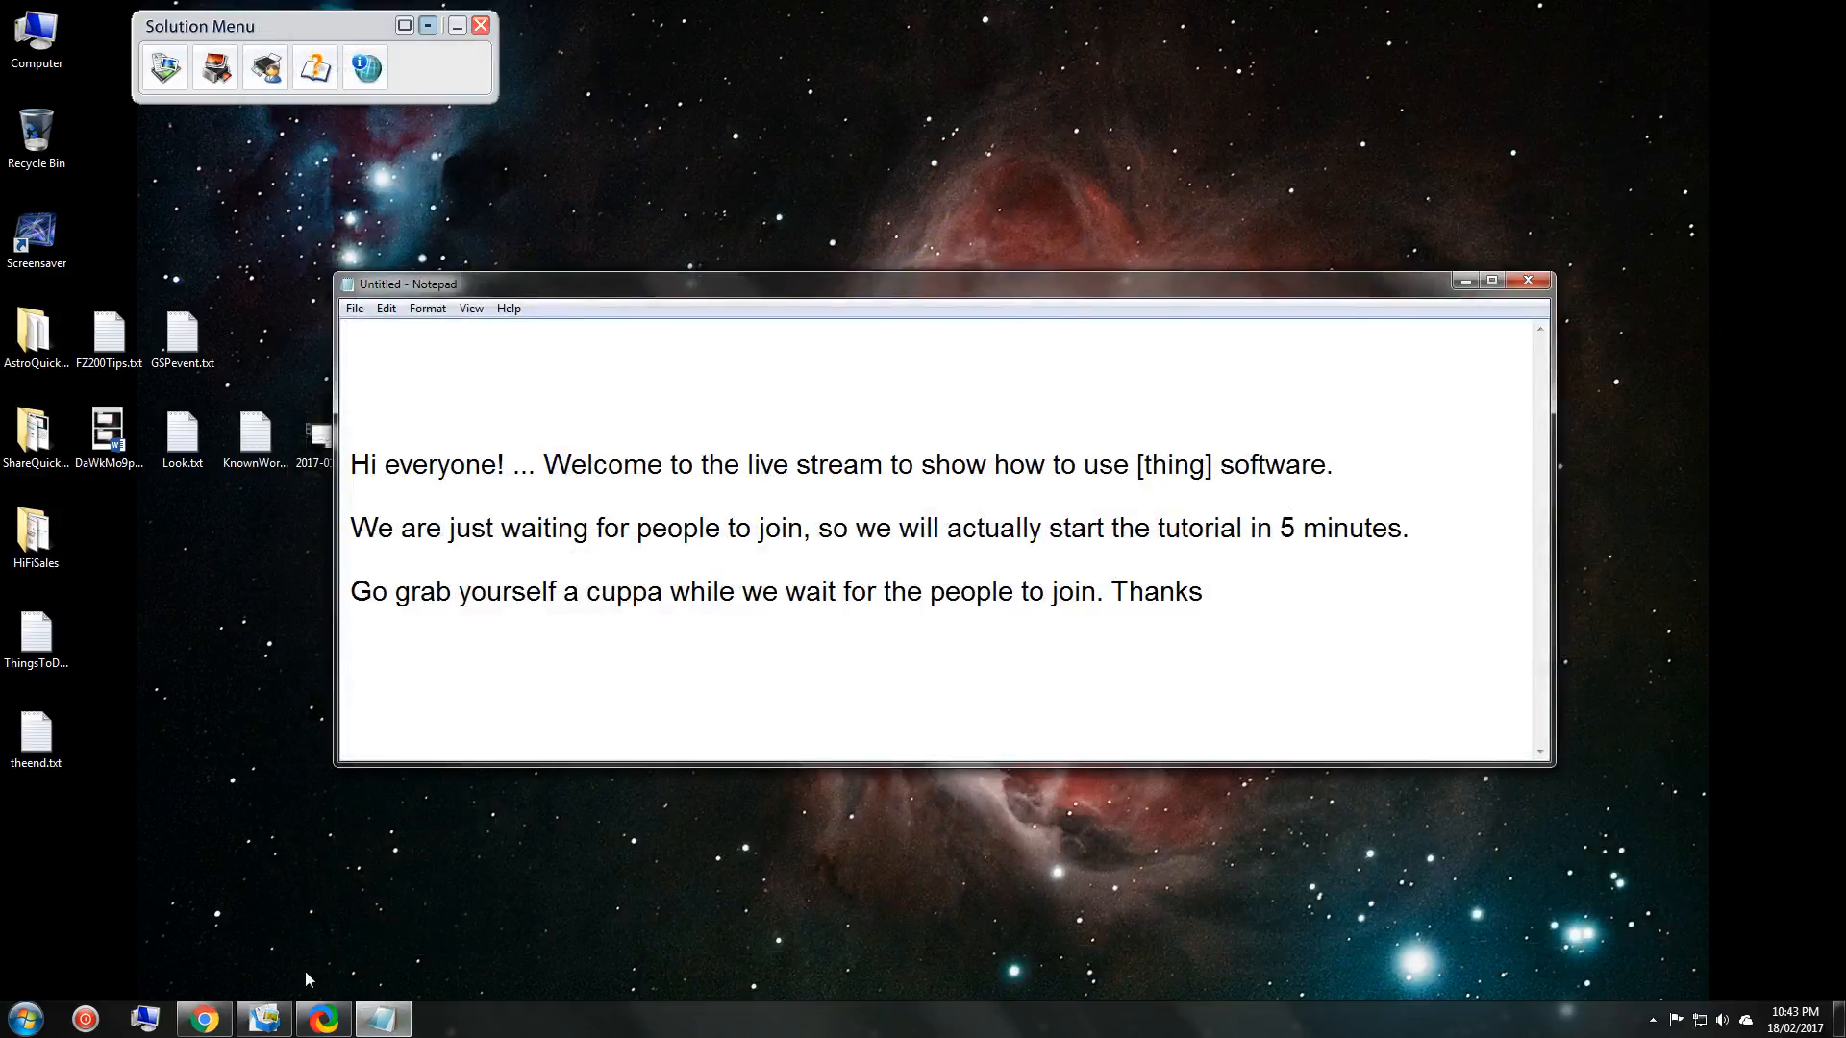
{"action": "left_click", "coordinate": [222, 1014]}
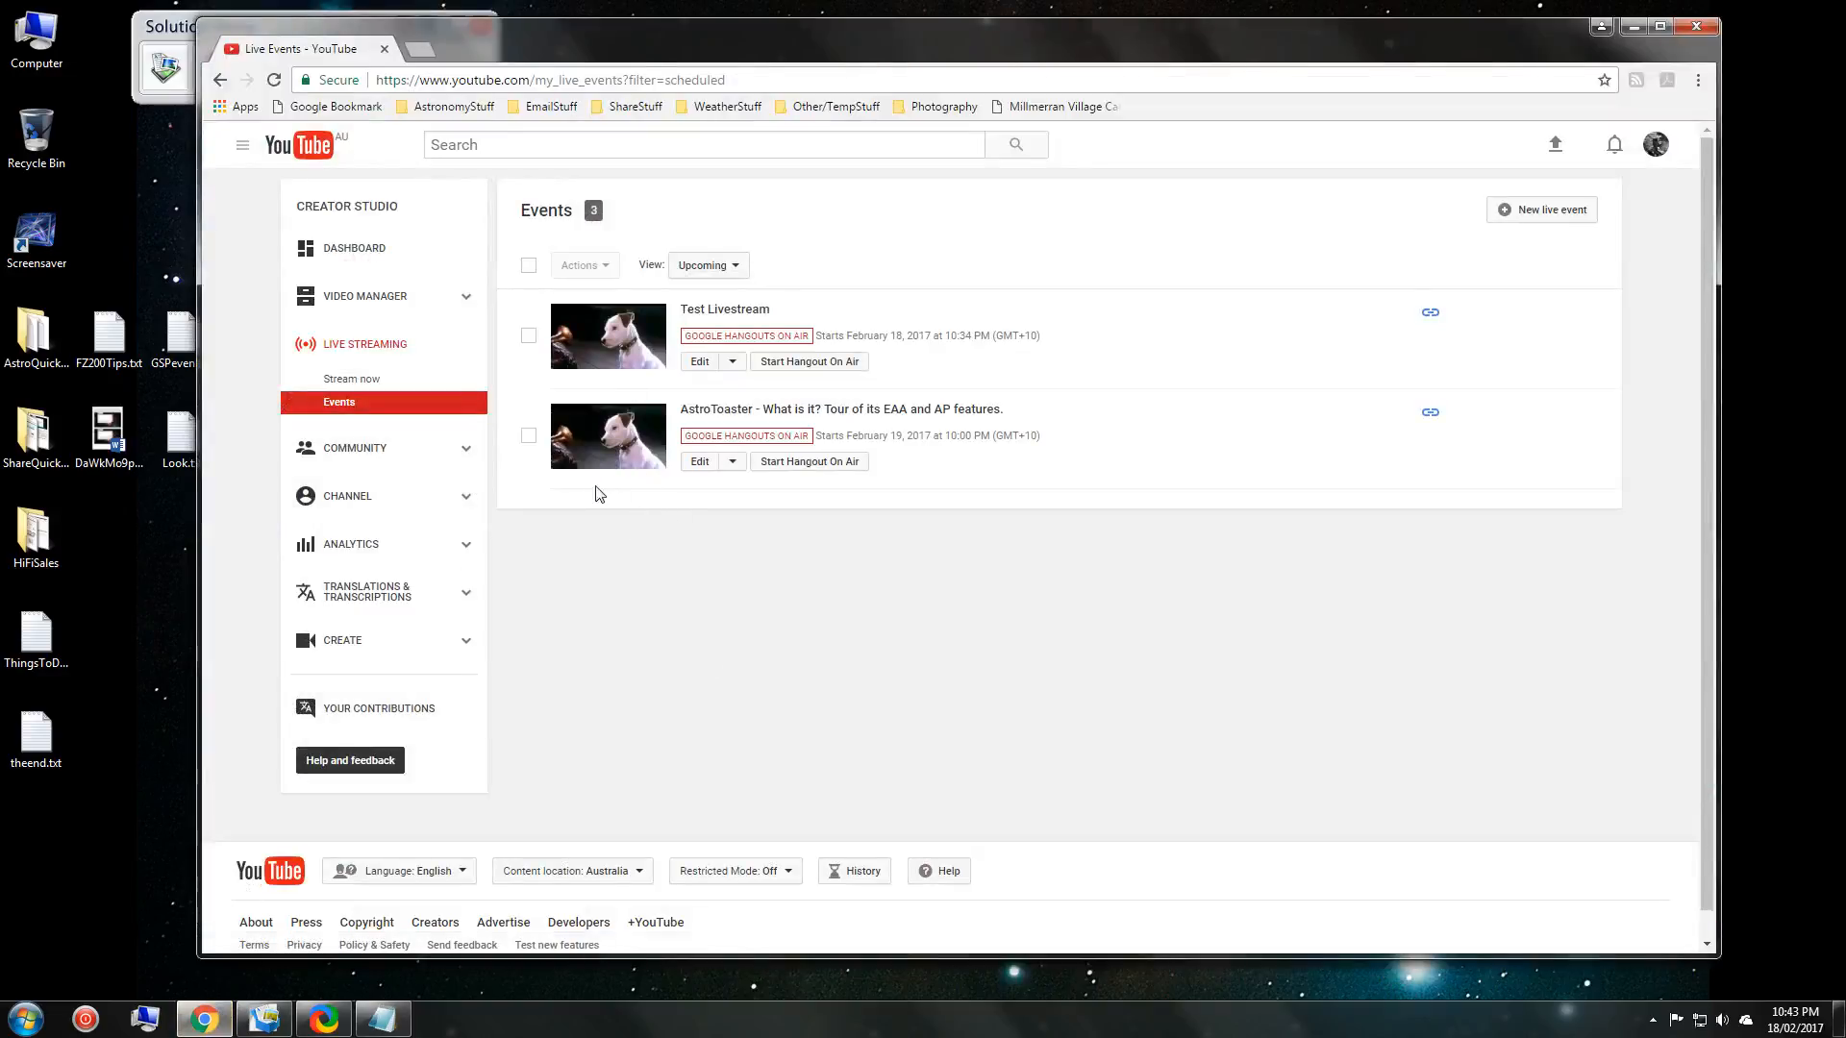
Open Video Manager and play the Test Livestream recording from the Videos list.
{"action": "left_click", "coordinate": [371, 302]}
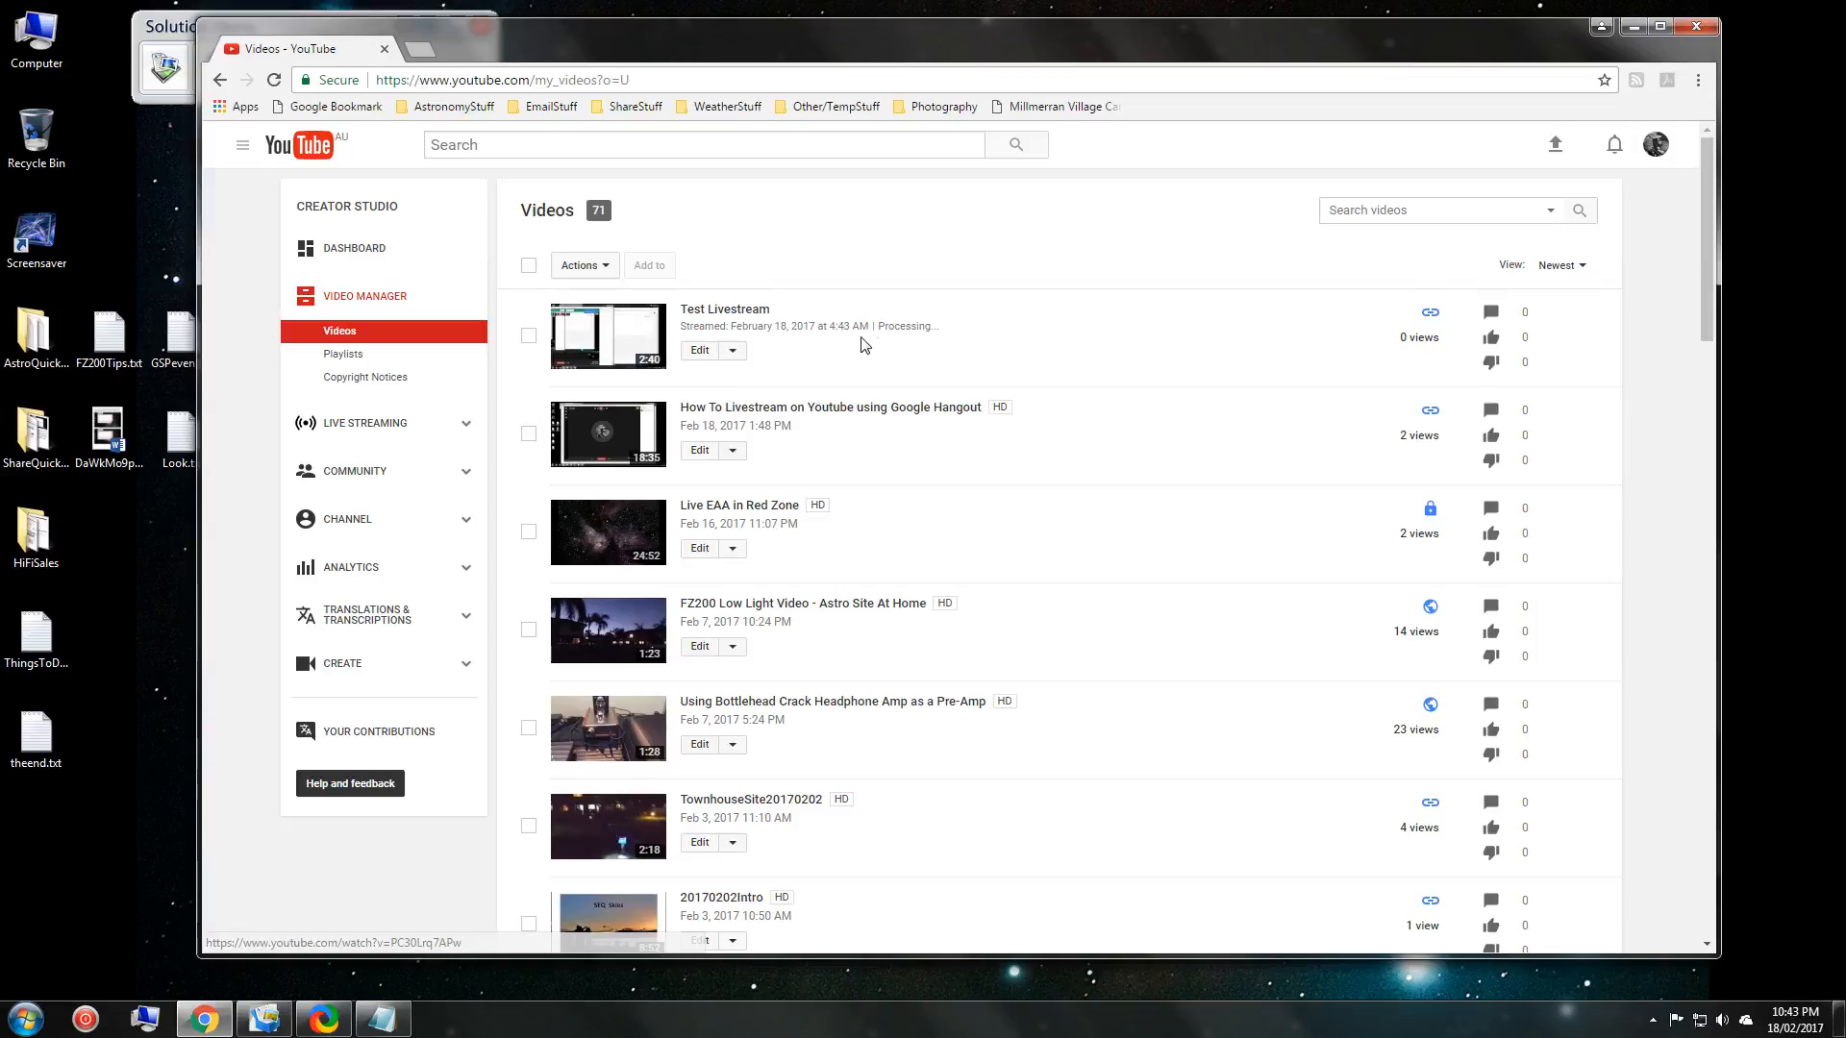
{"action": "key", "text": "ctrl"}
{"action": "key", "text": "ctrl"}
{"action": "key", "text": "ctrl"}
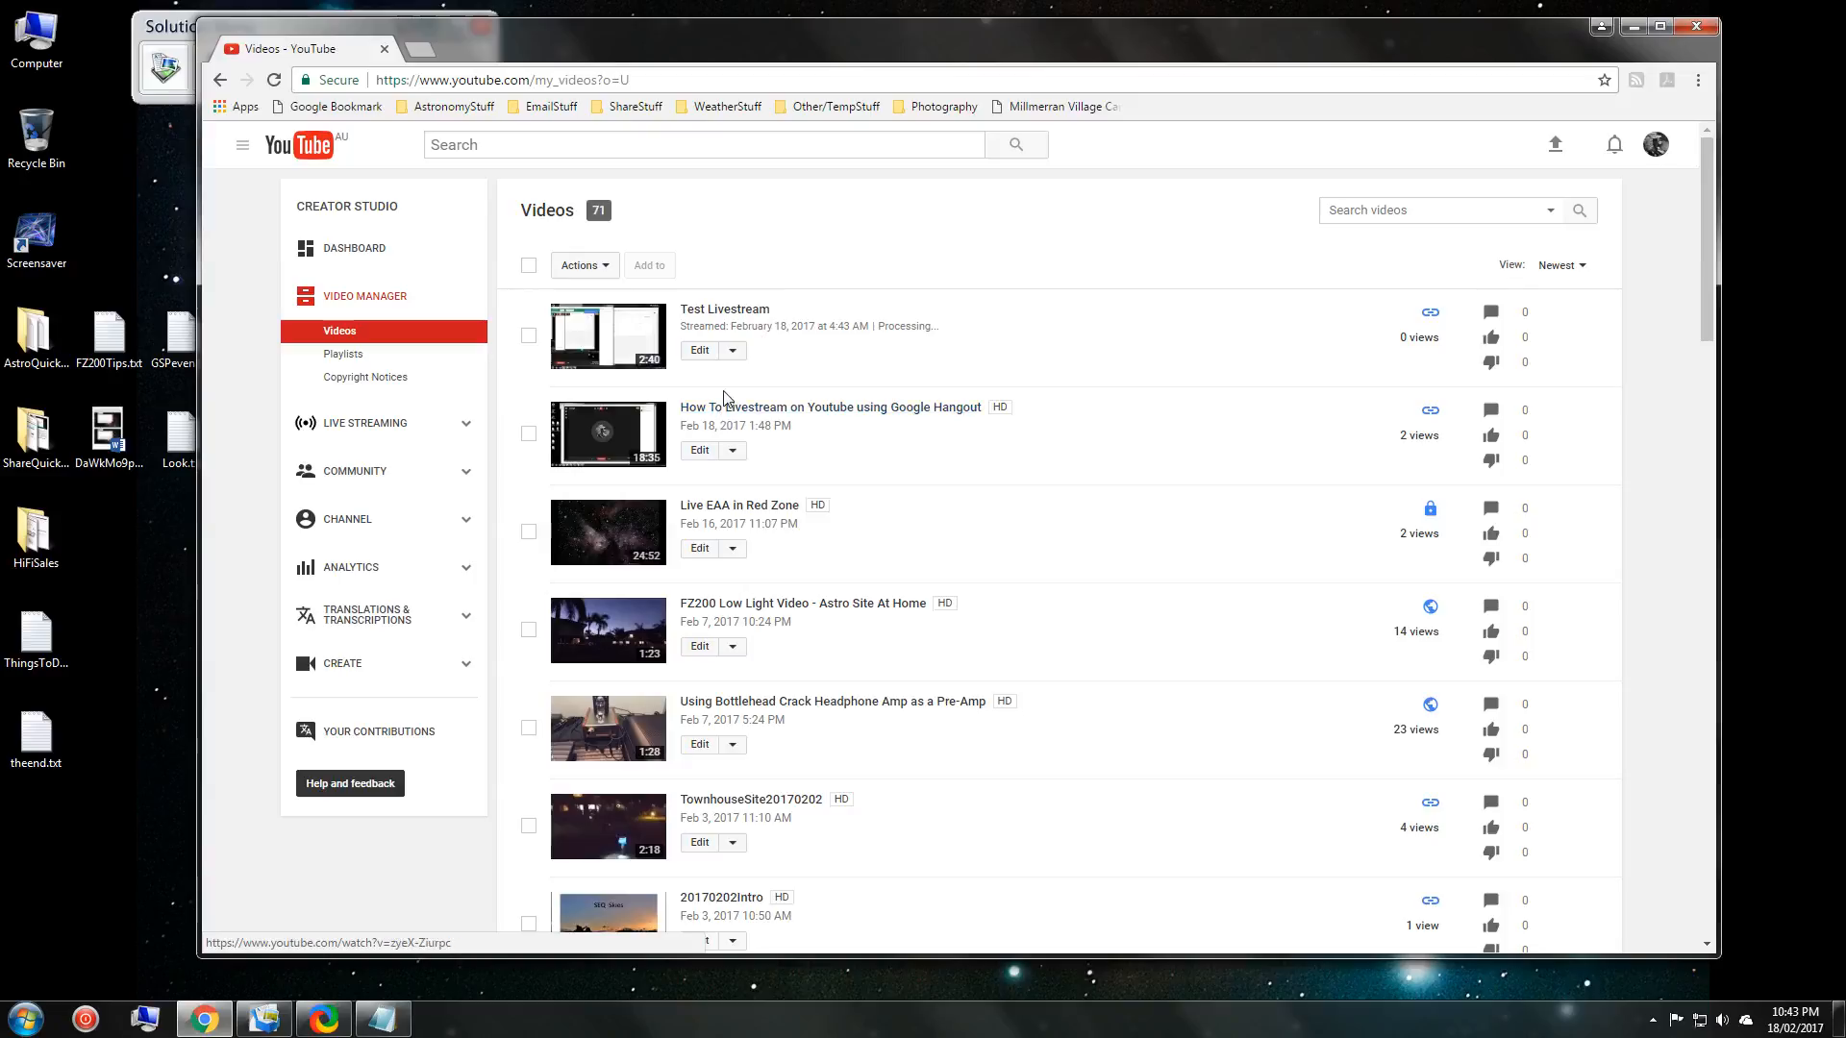
{"action": "left_click", "coordinate": [610, 341]}
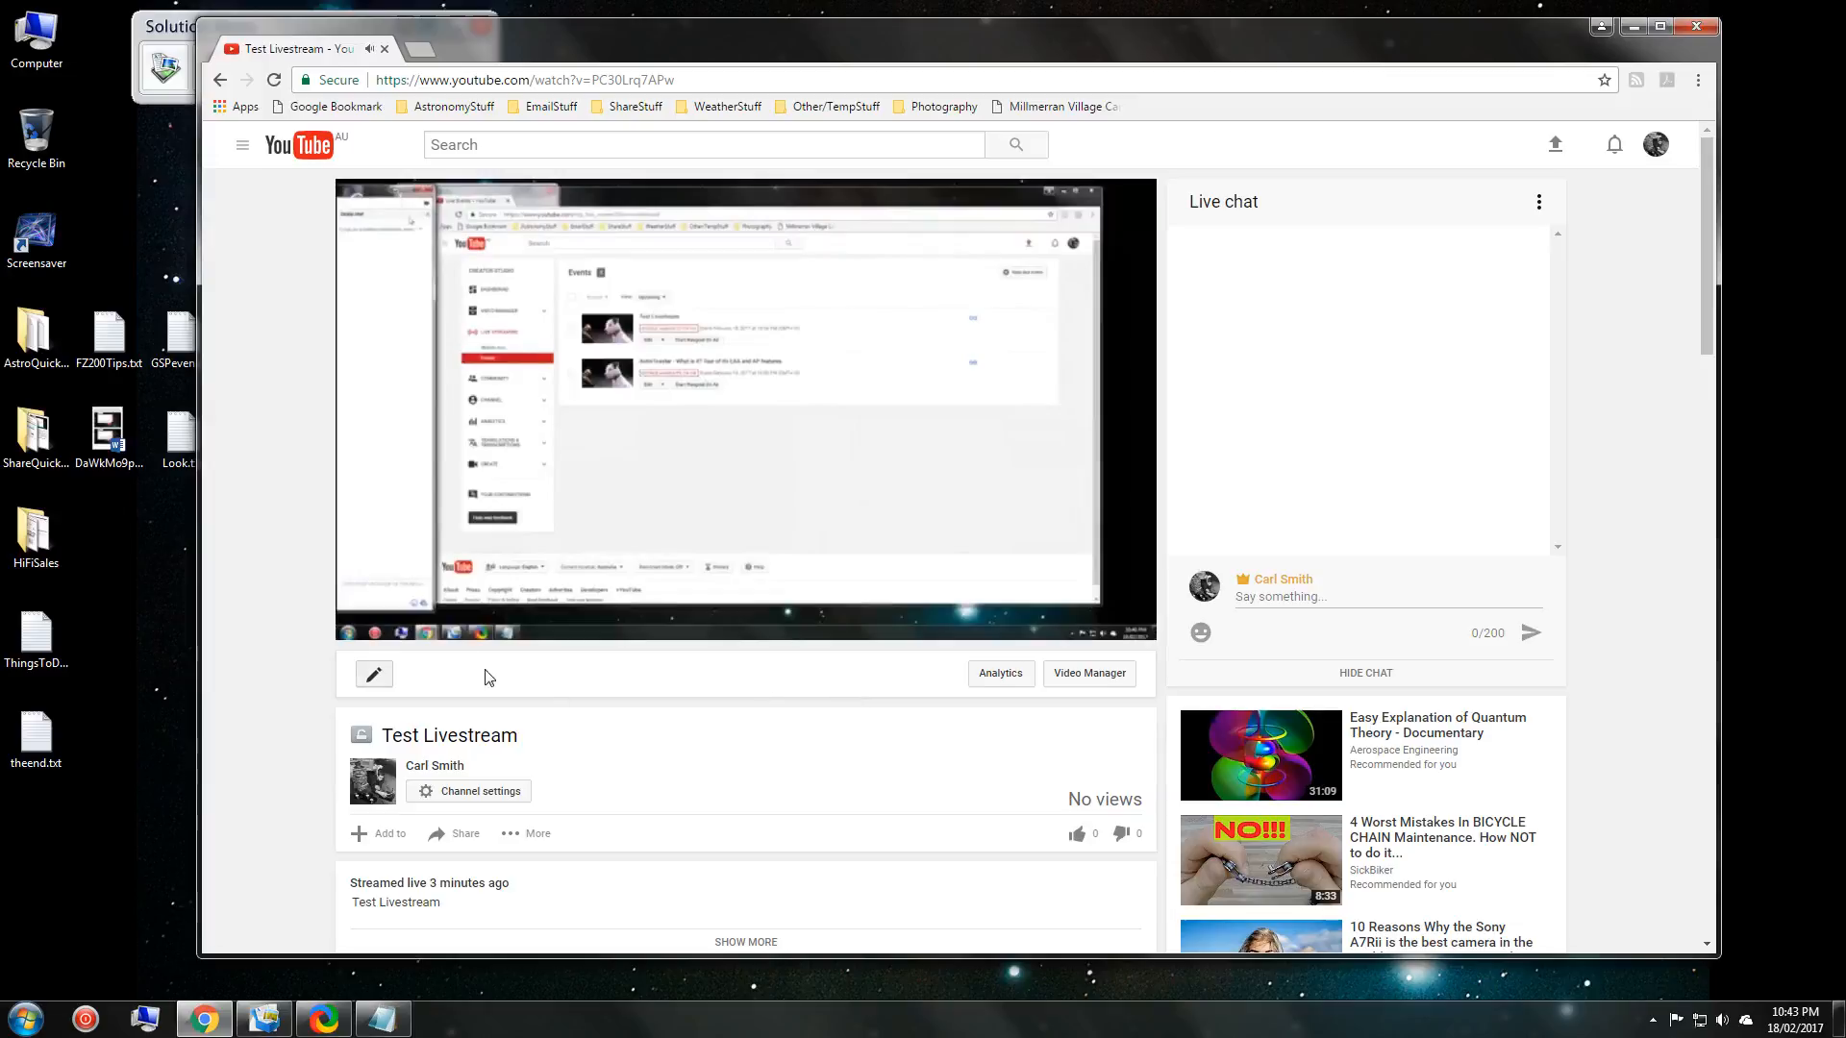
Set the Test Livestream recording's playback speed to 2x.
{"action": "left_click", "coordinate": [371, 623]}
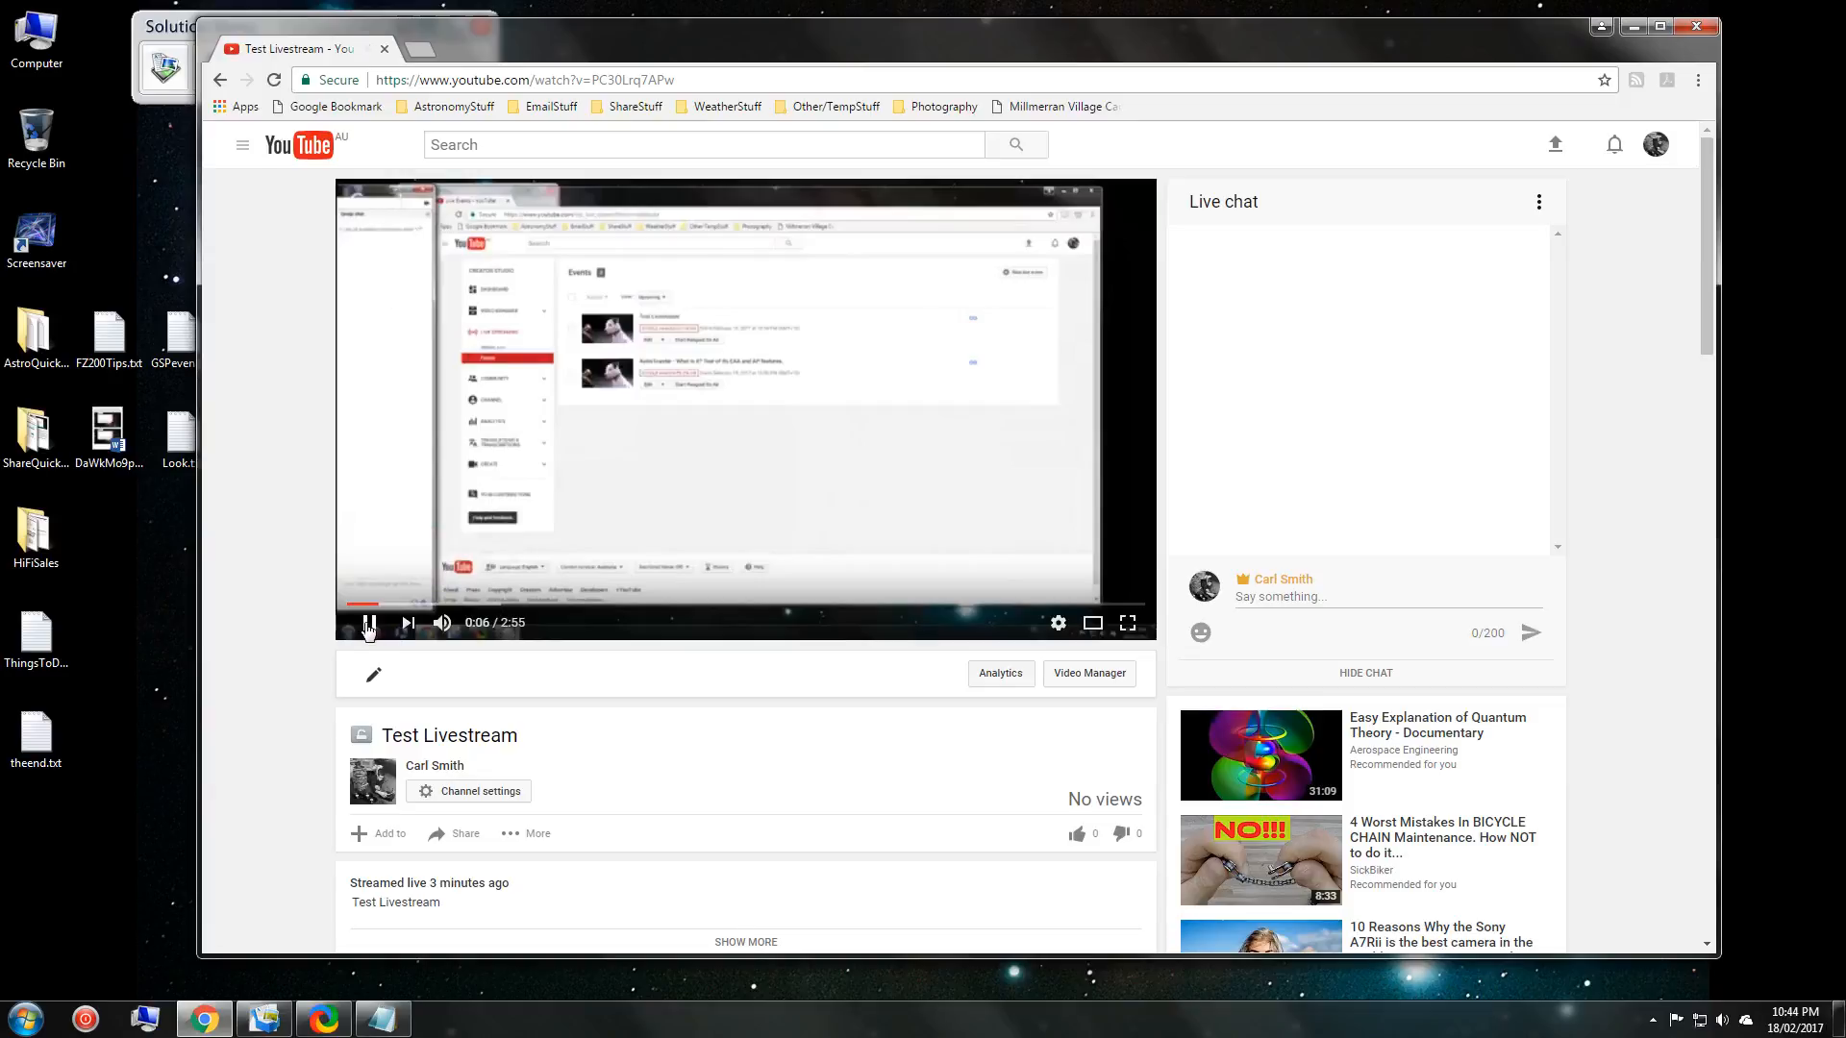
{"action": "left_click", "coordinate": [1057, 621]}
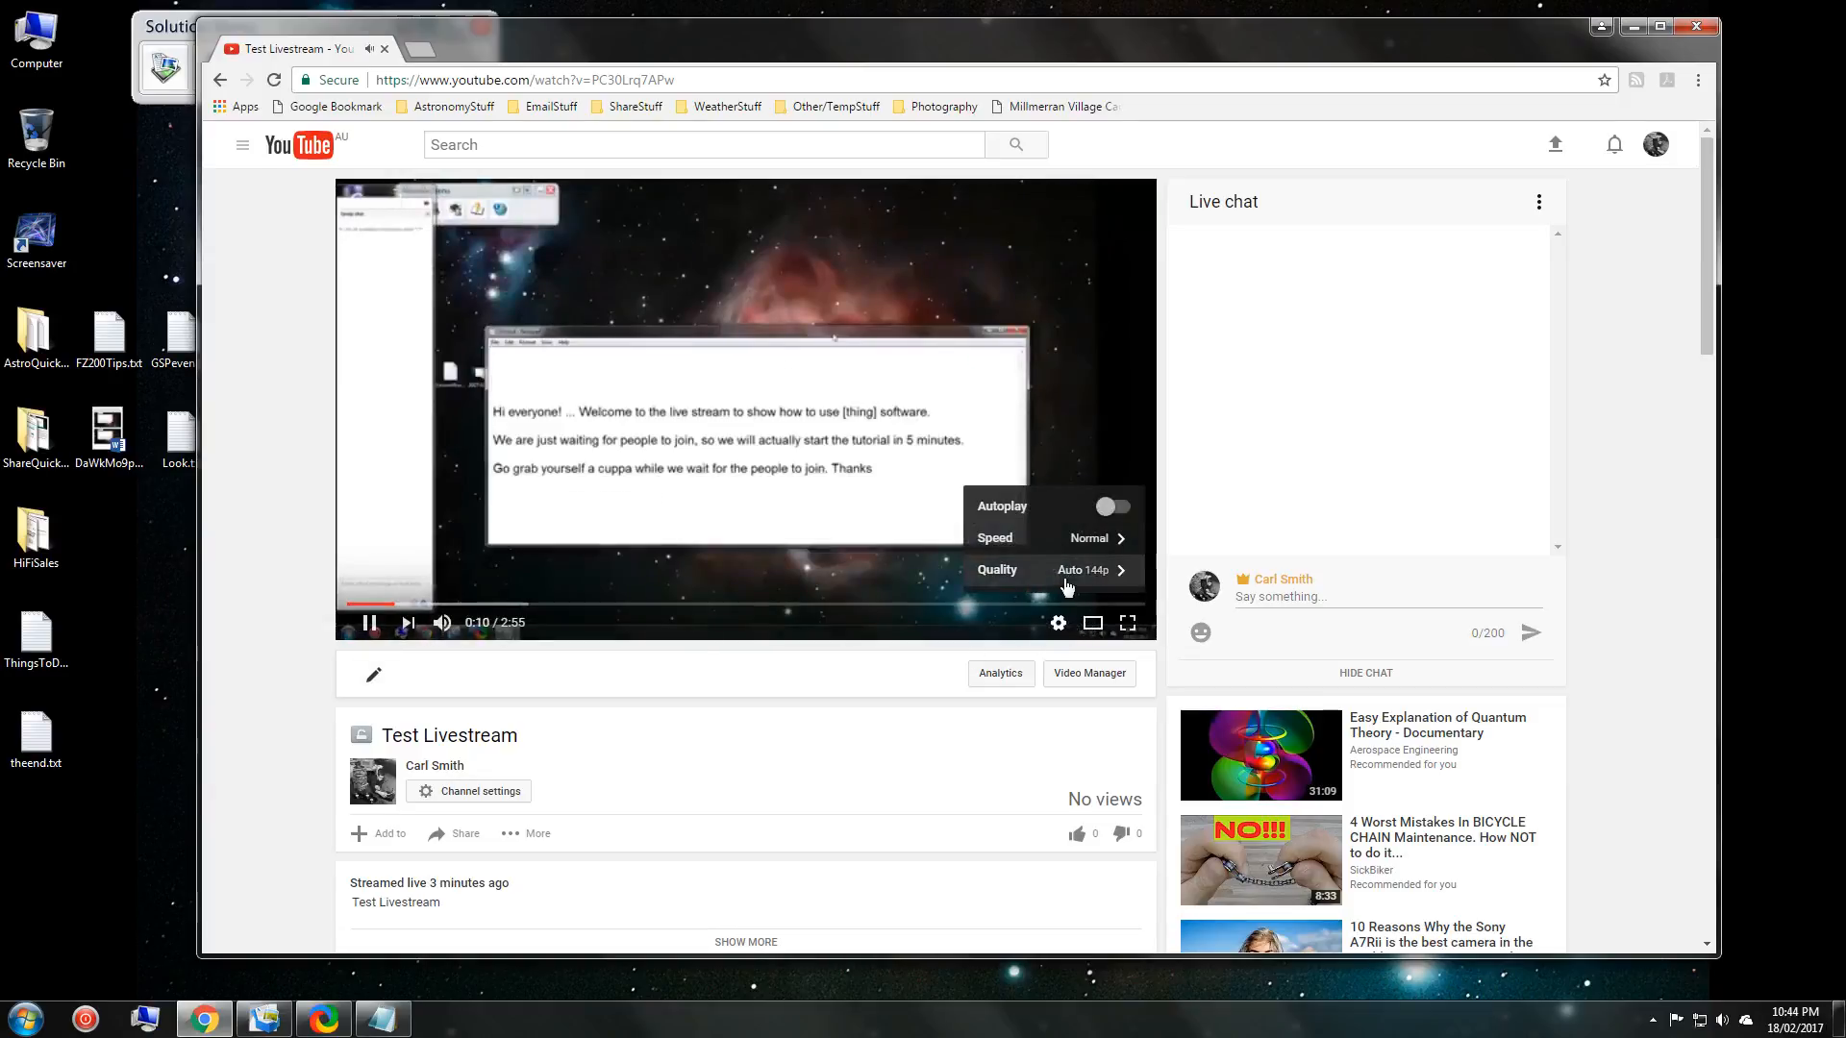
{"action": "left_click", "coordinate": [1092, 537]}
{"action": "left_click", "coordinate": [1089, 574]}
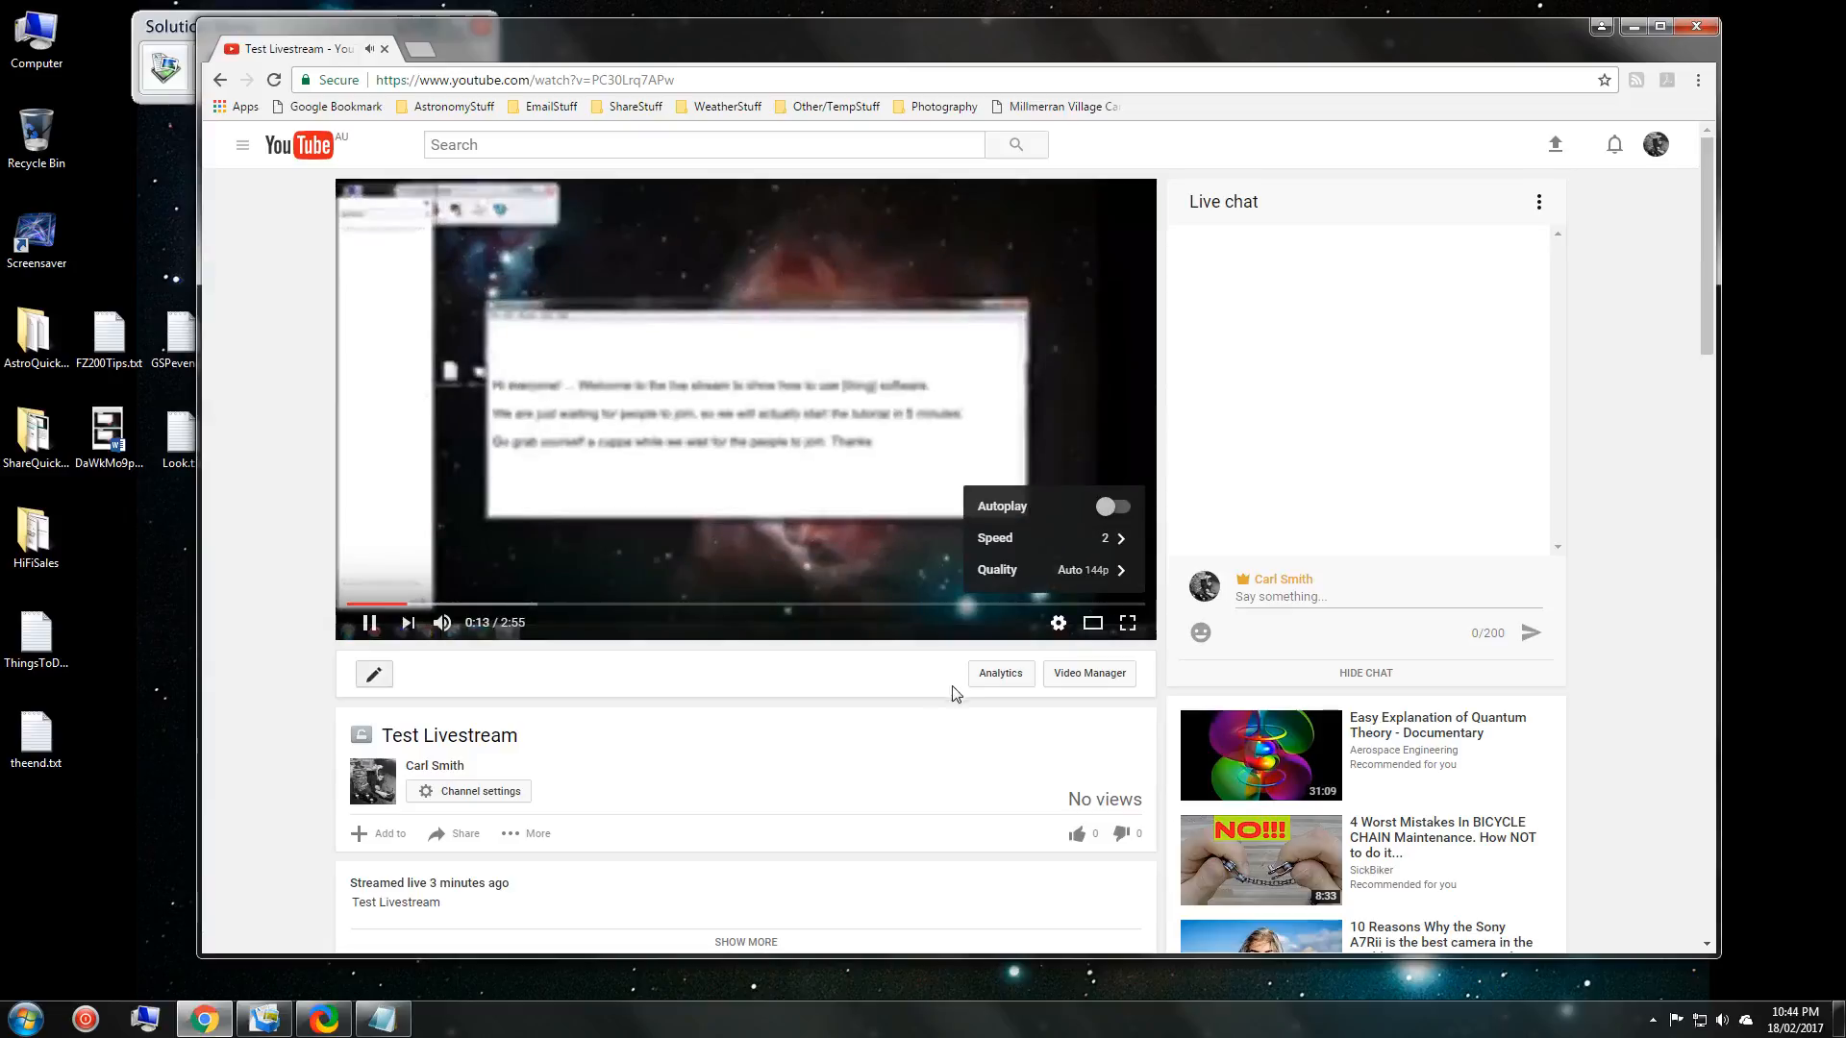
{"action": "left_click", "coordinate": [1055, 622]}
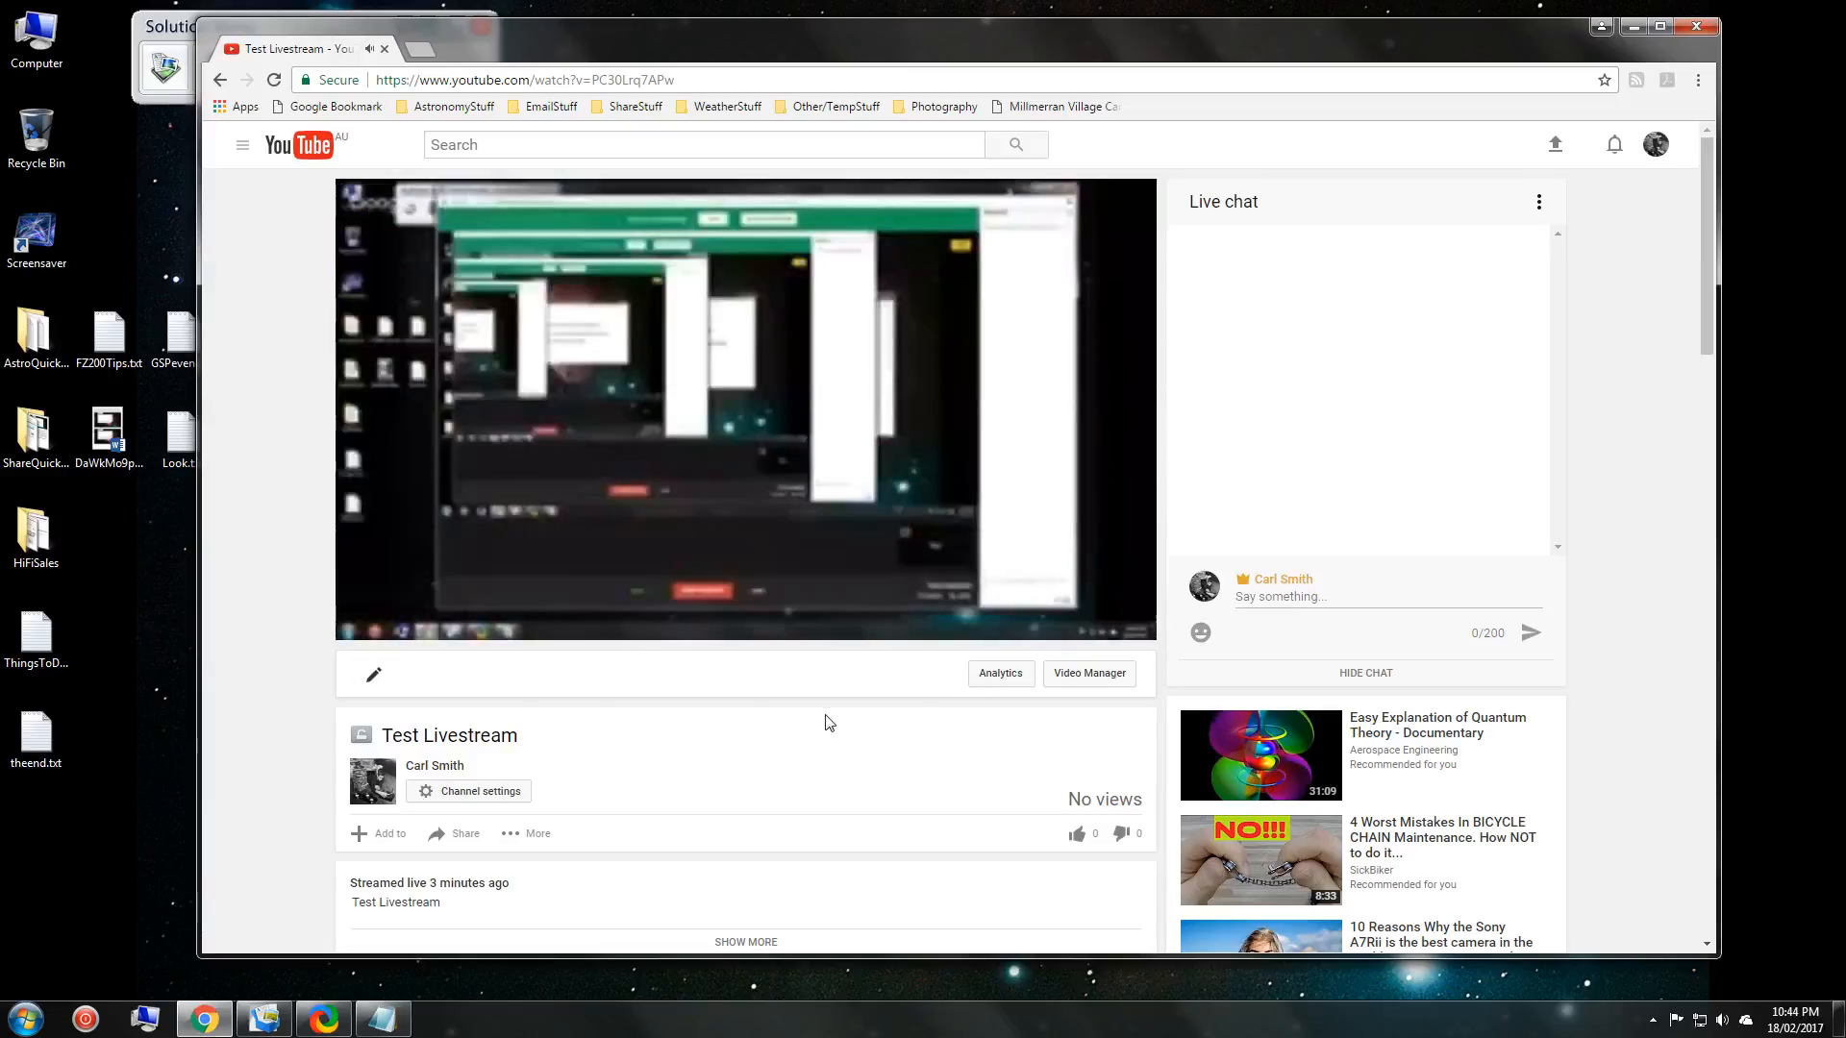
Switch the video quality to 720p and pause playback at 0:41.
{"action": "left_click", "coordinate": [1058, 624]}
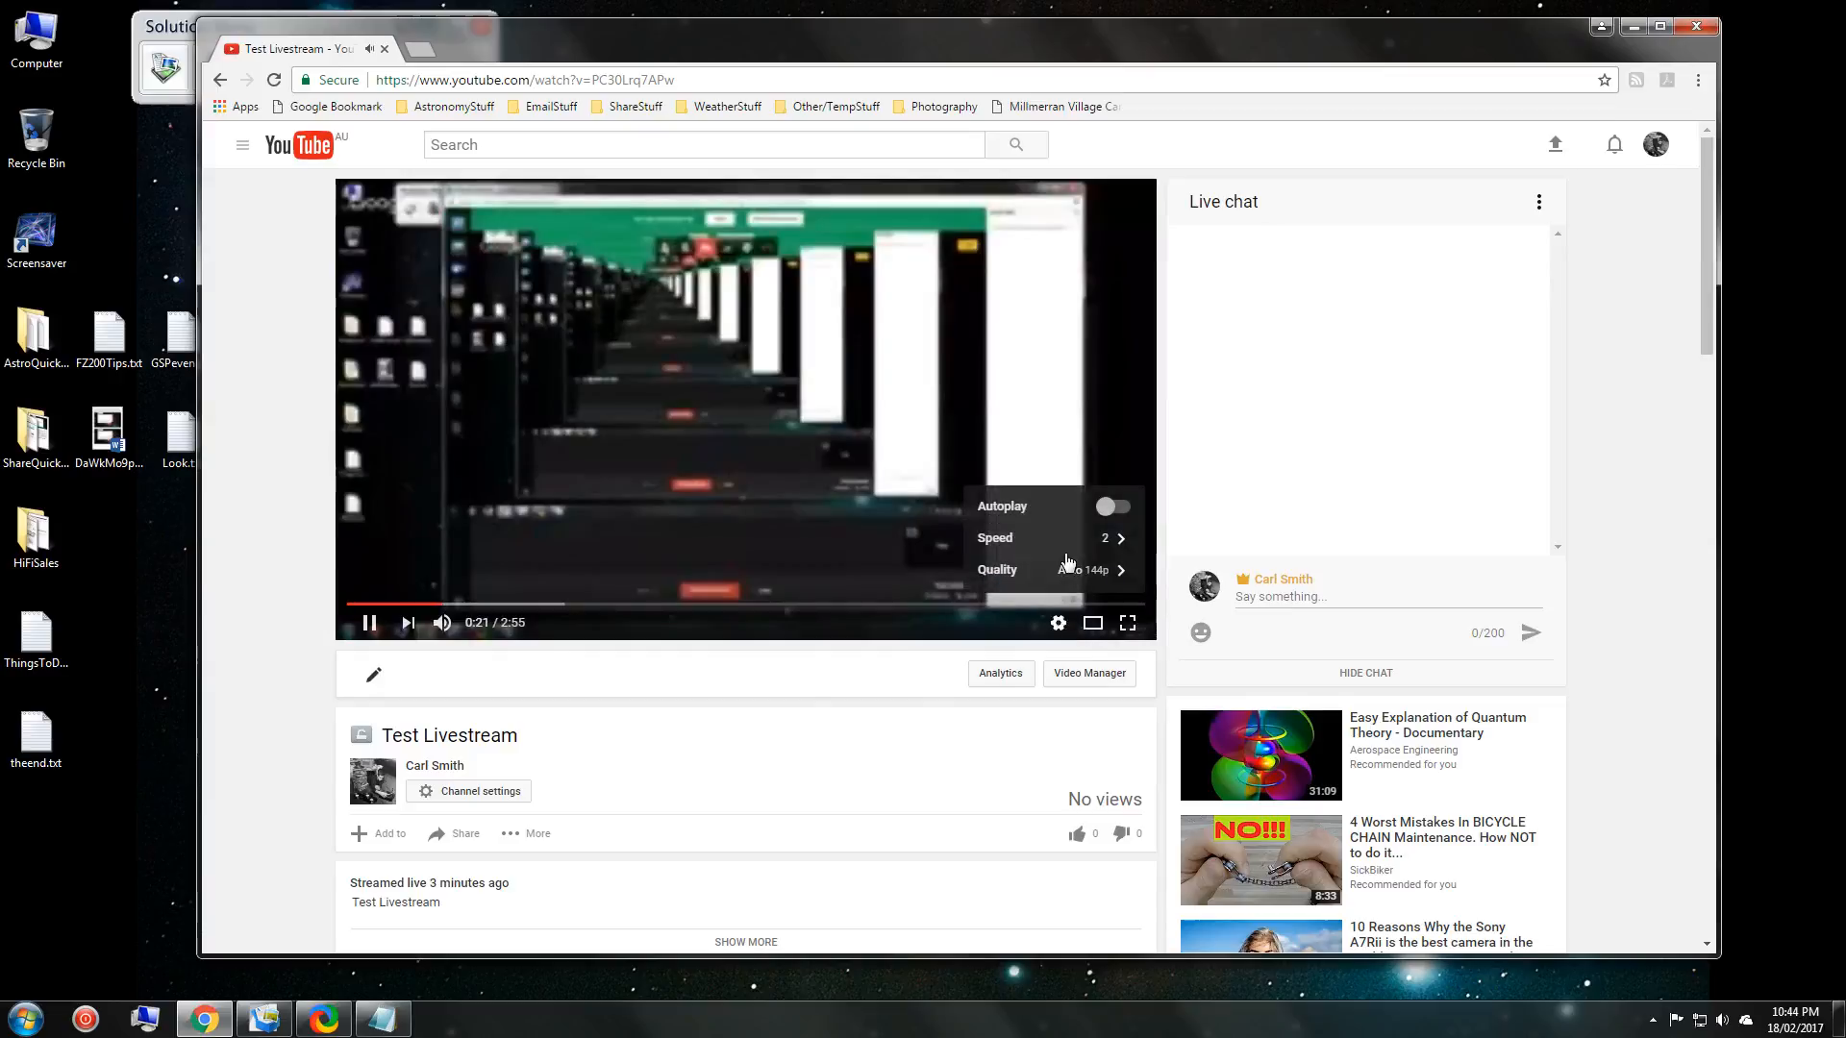
{"action": "left_click", "coordinate": [1067, 567]}
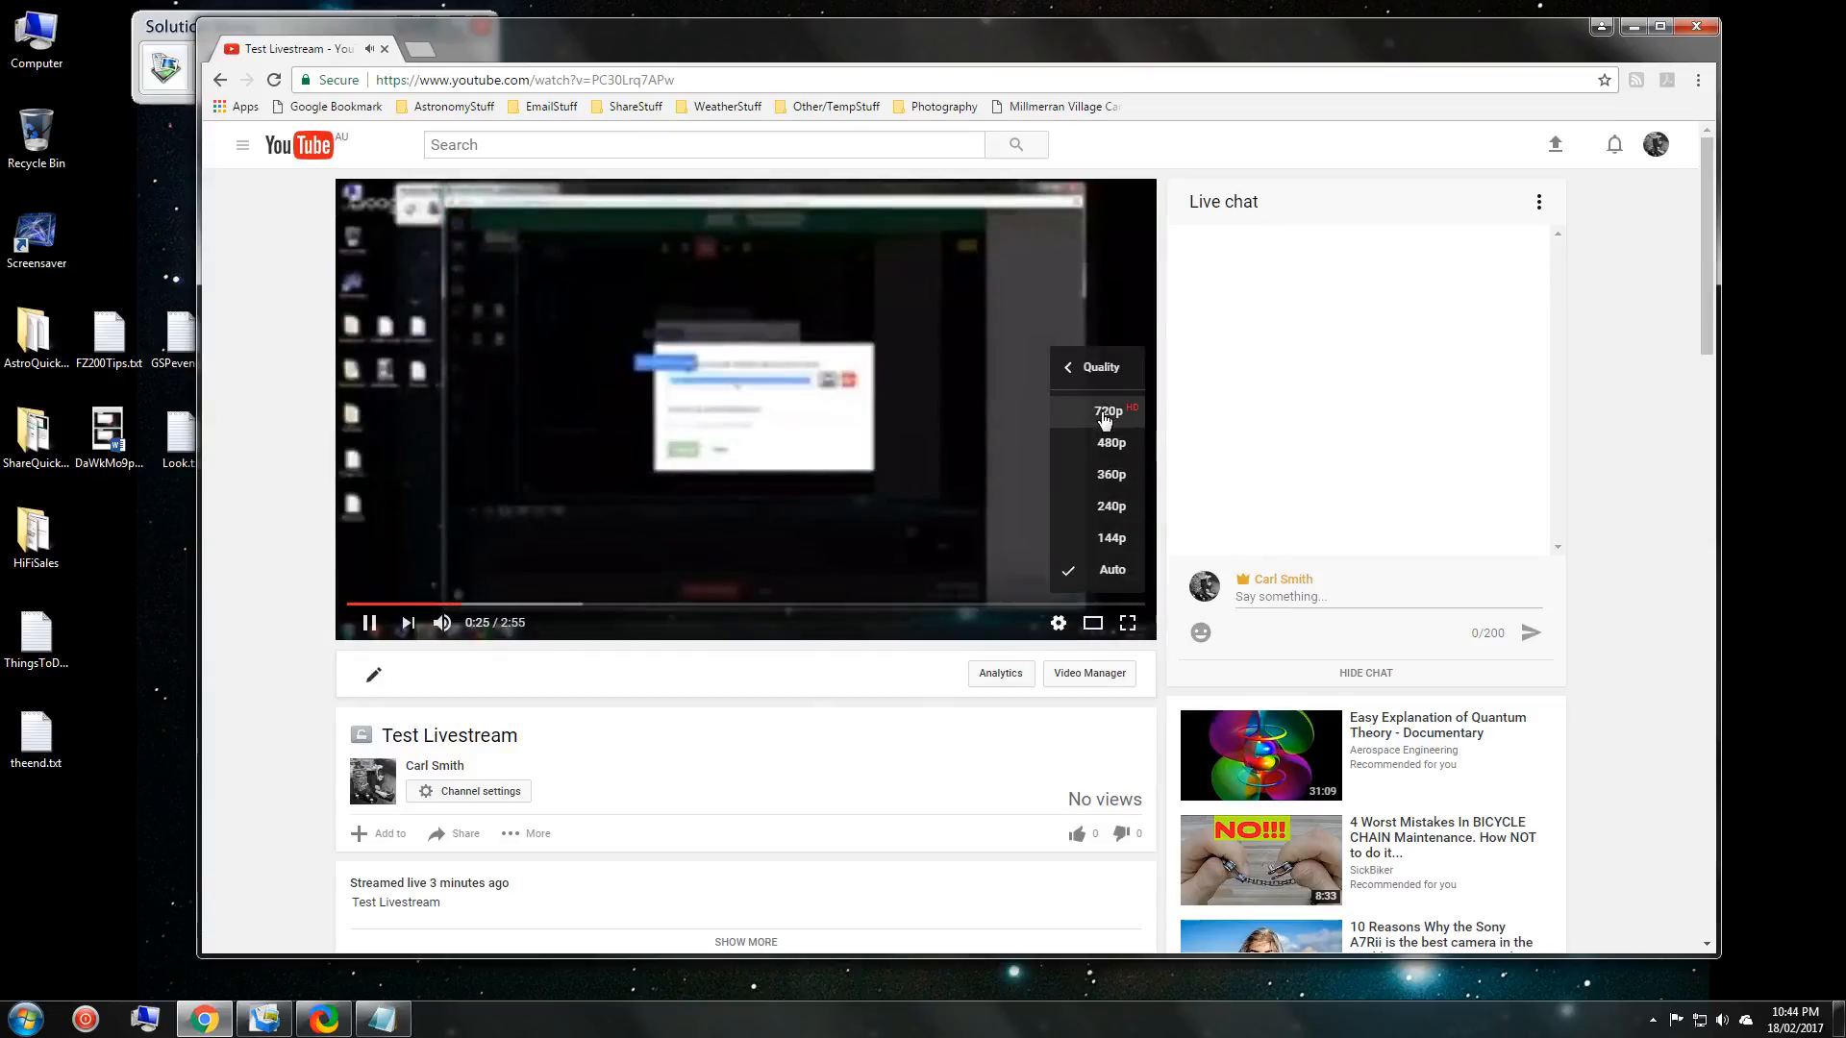
{"action": "left_click", "coordinate": [1108, 412]}
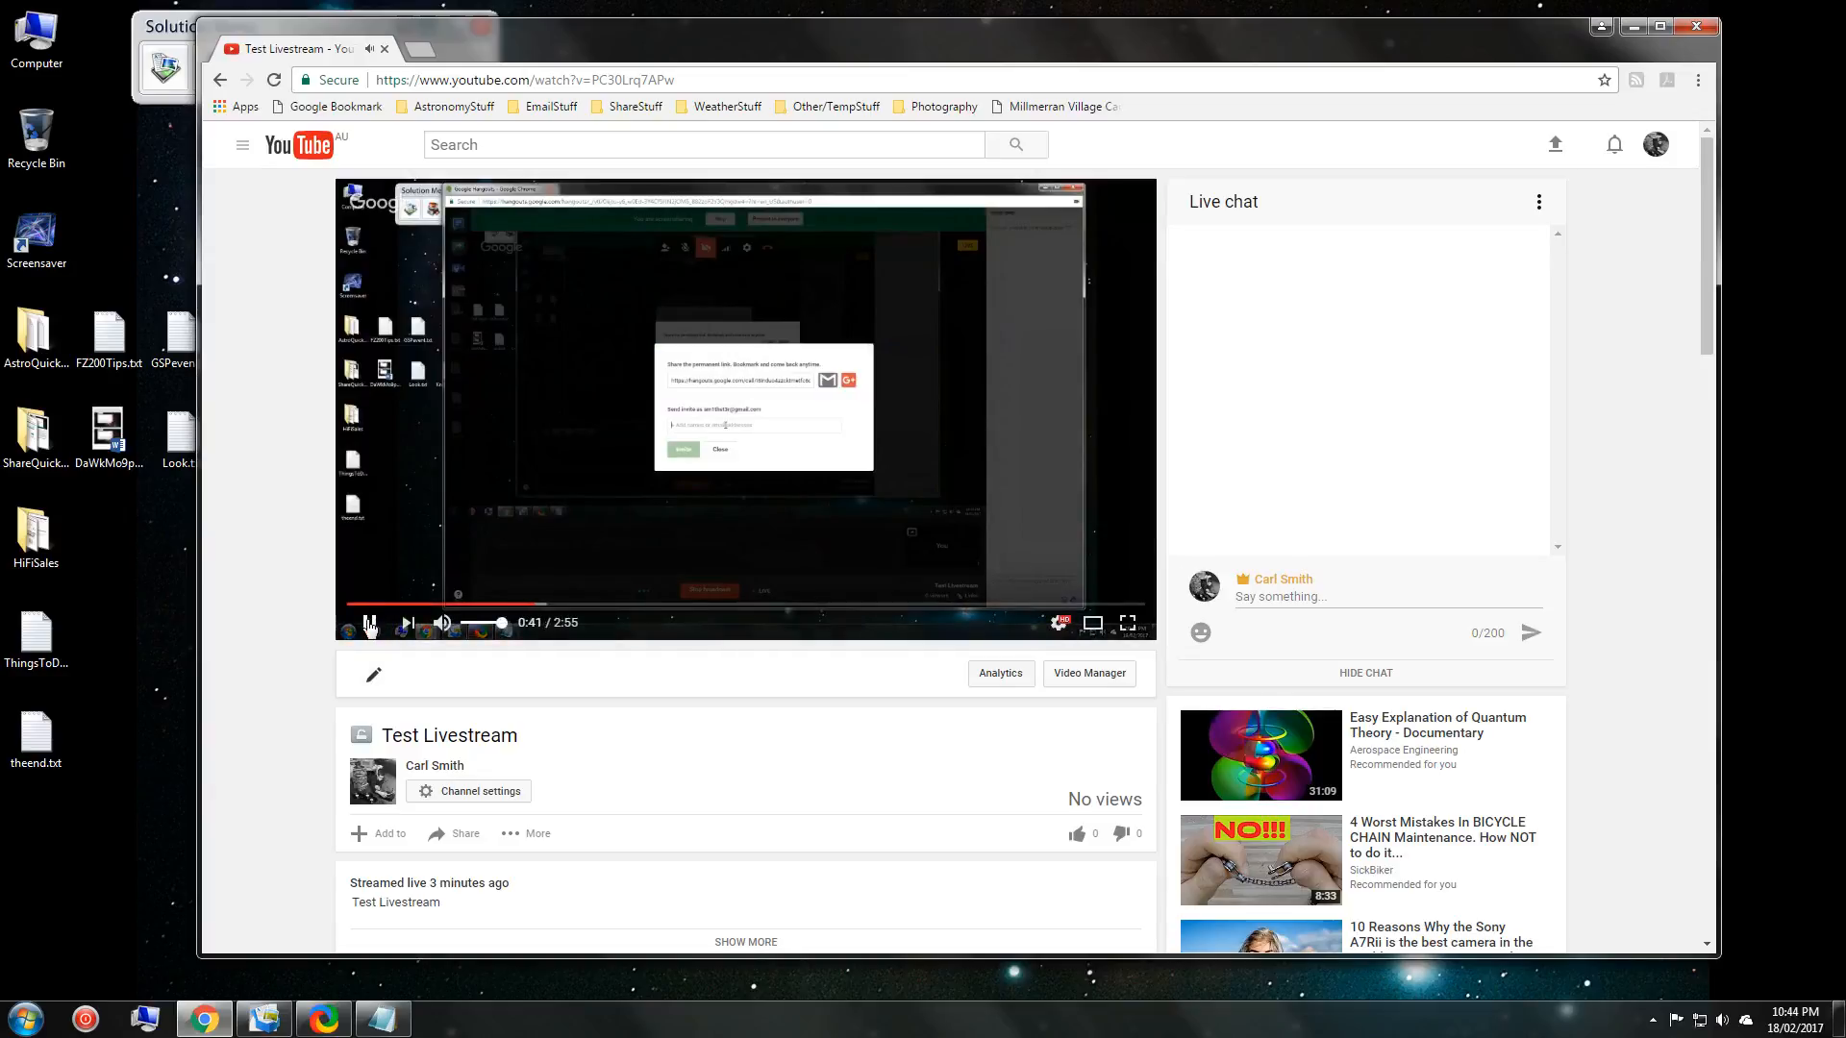
{"action": "left_click", "coordinate": [370, 624]}
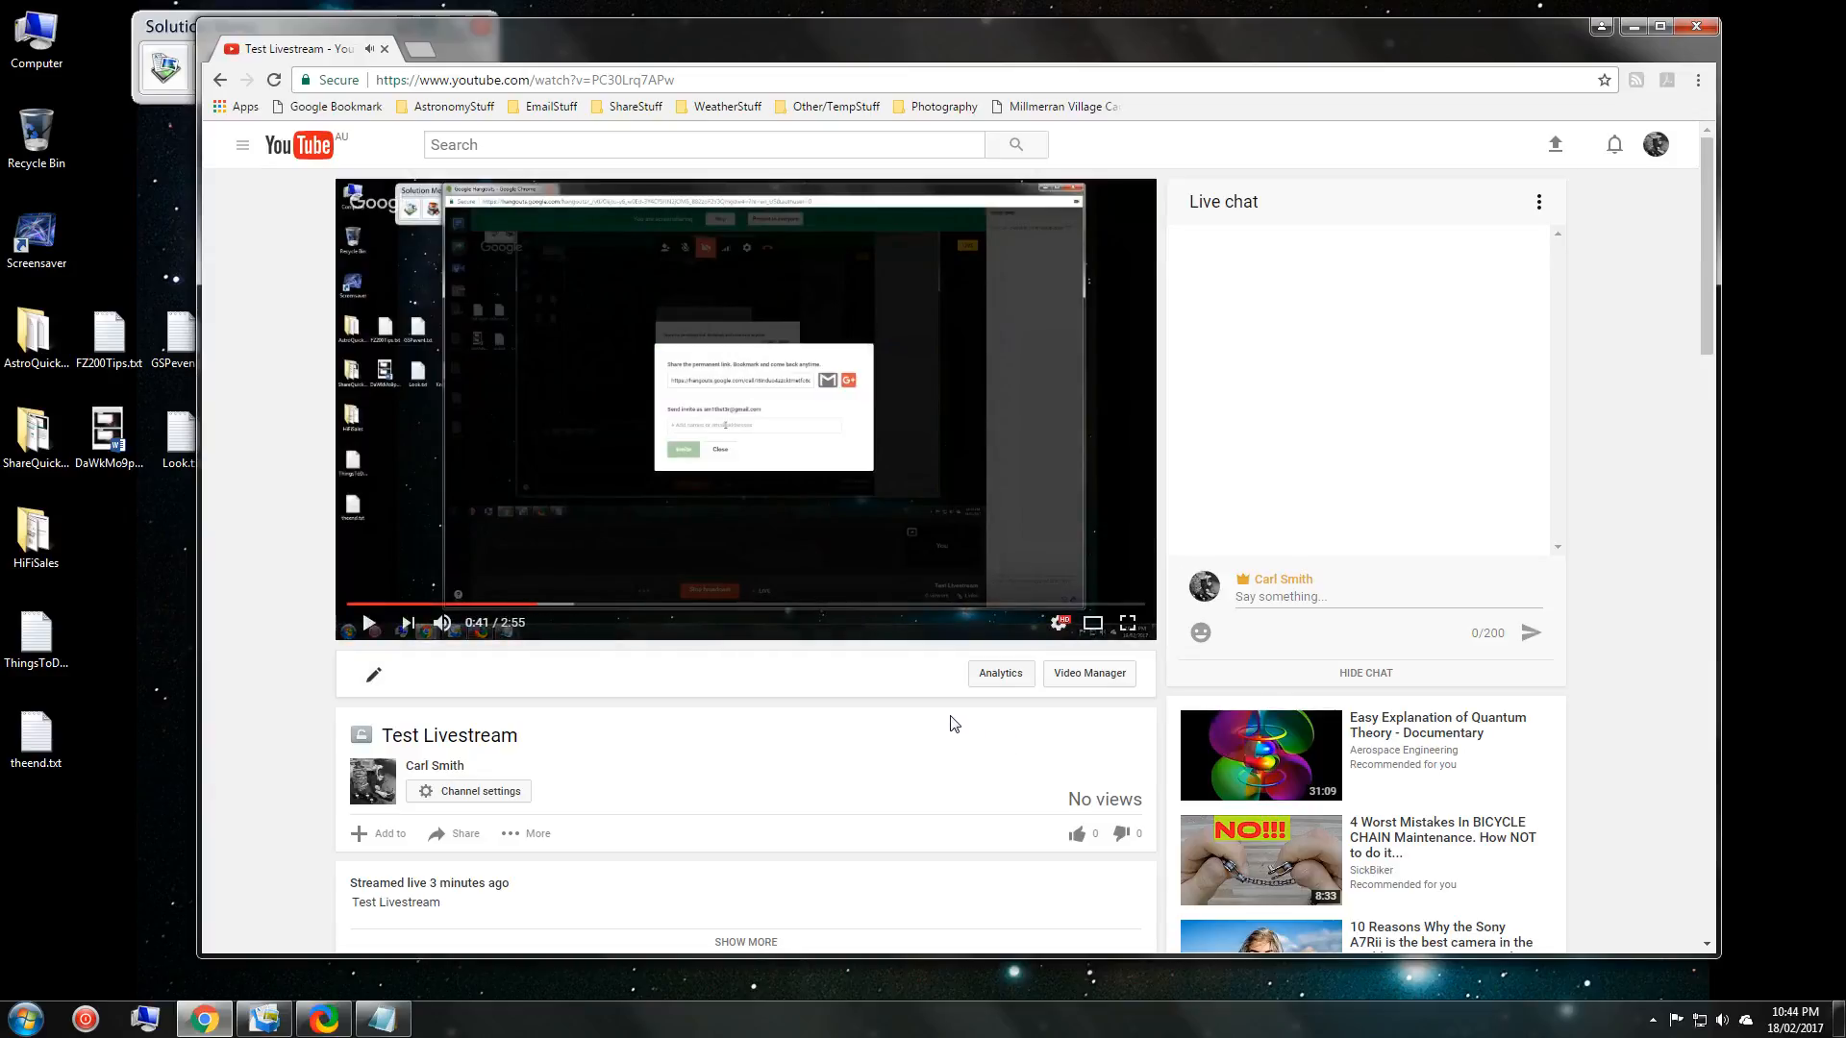